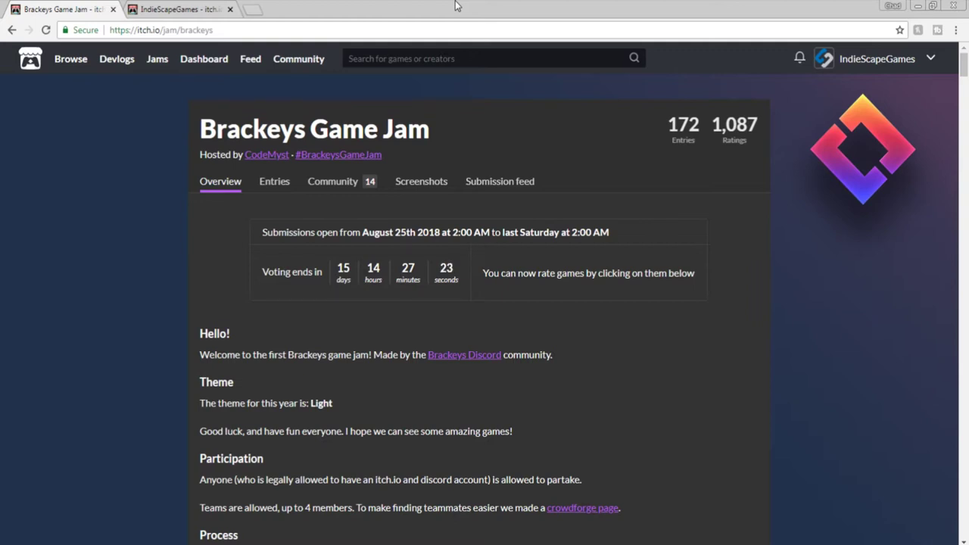
Open the They Desire Fire game page from the IndieScapeGames profile on itch.io
key(ctrl+Tab)
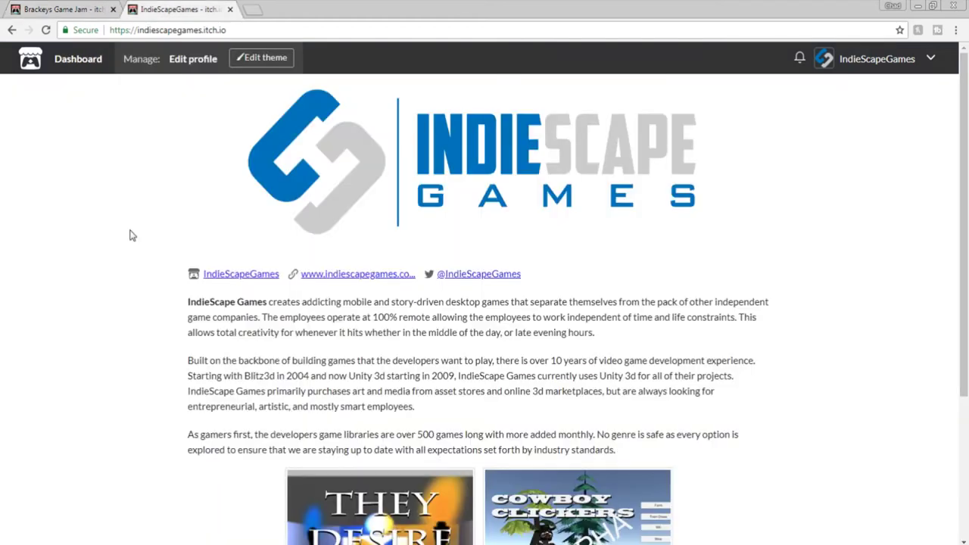
scroll(130, 236, down, 3)
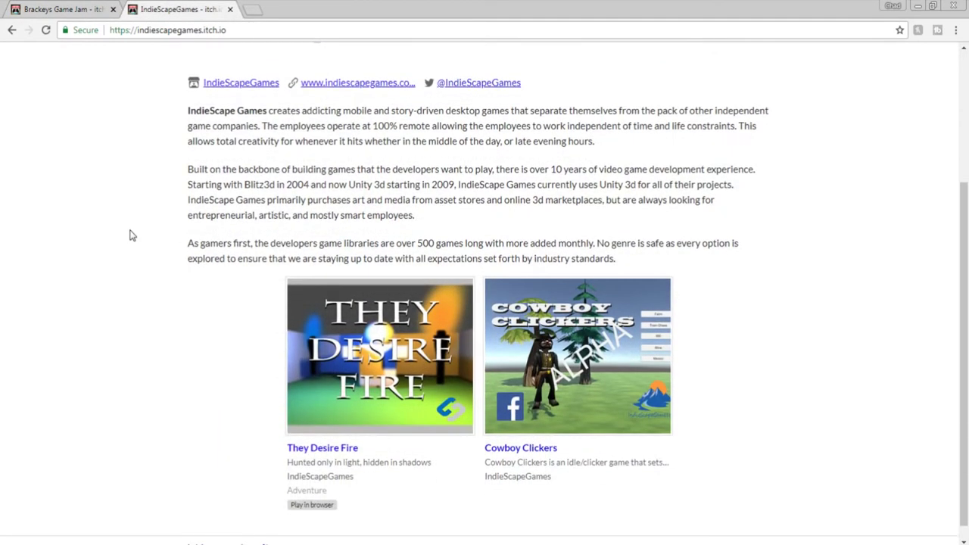
click(357, 362)
Look through the They Desire Fire page, including its description, screenshots, downloads and development log
scroll(331, 381, down, 1)
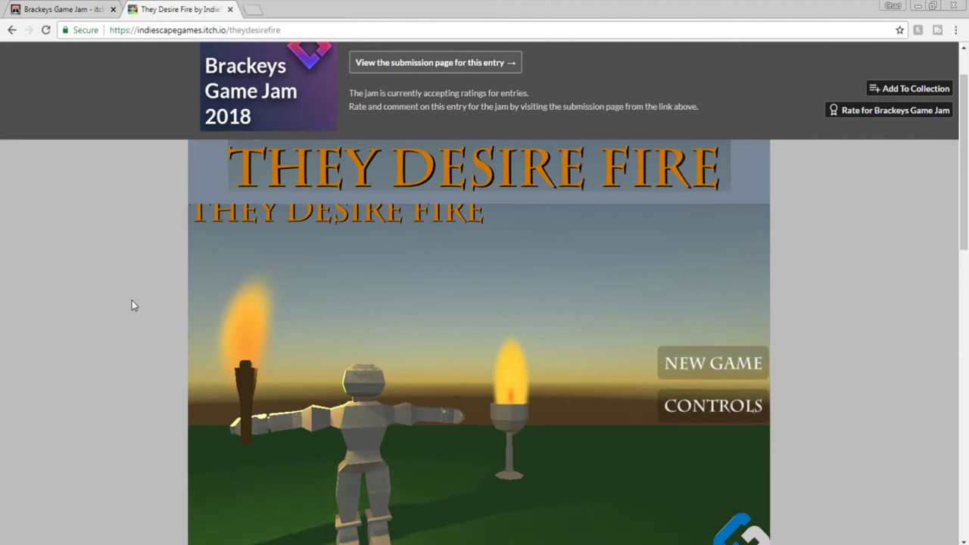
scroll(132, 299, down, 5)
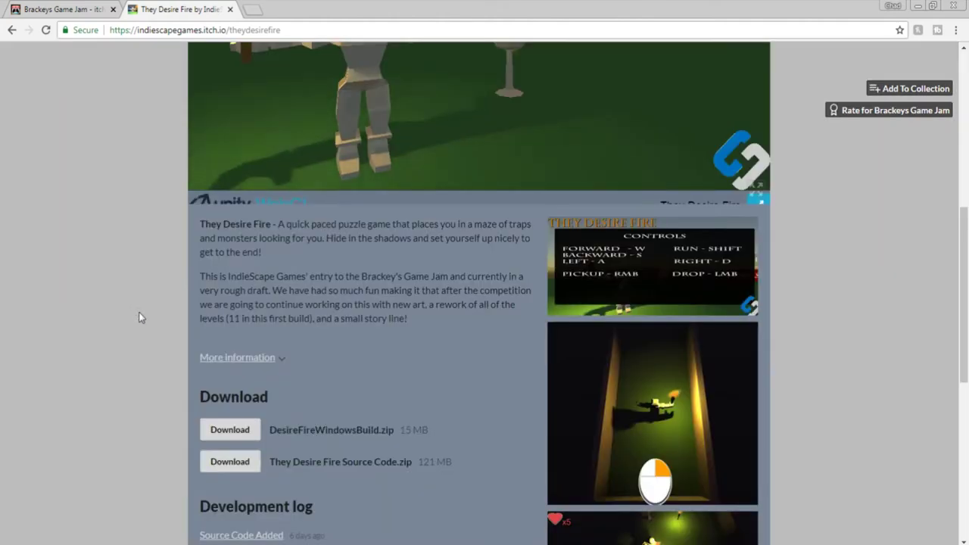
scroll(138, 317, up, 4)
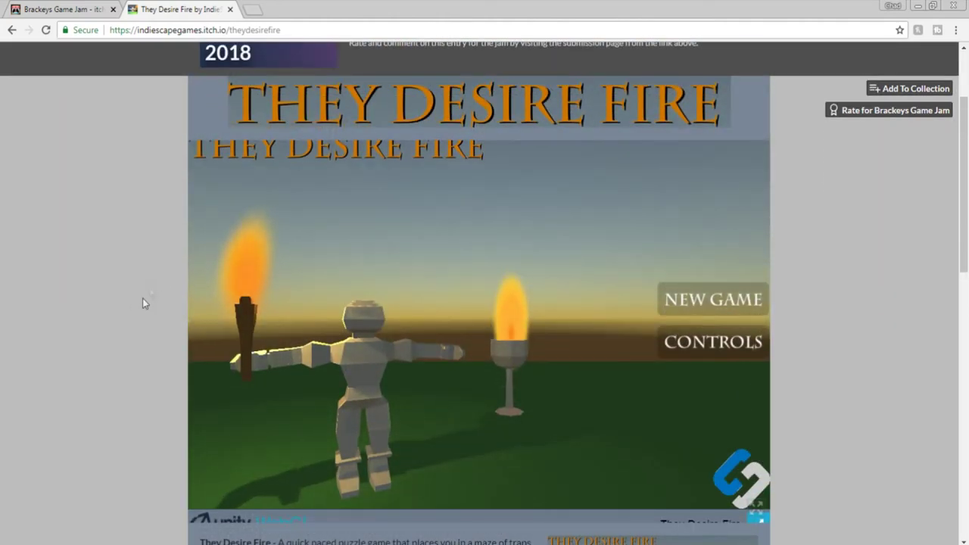
scroll(119, 283, down, 5)
scroll(420, 300, down, 2)
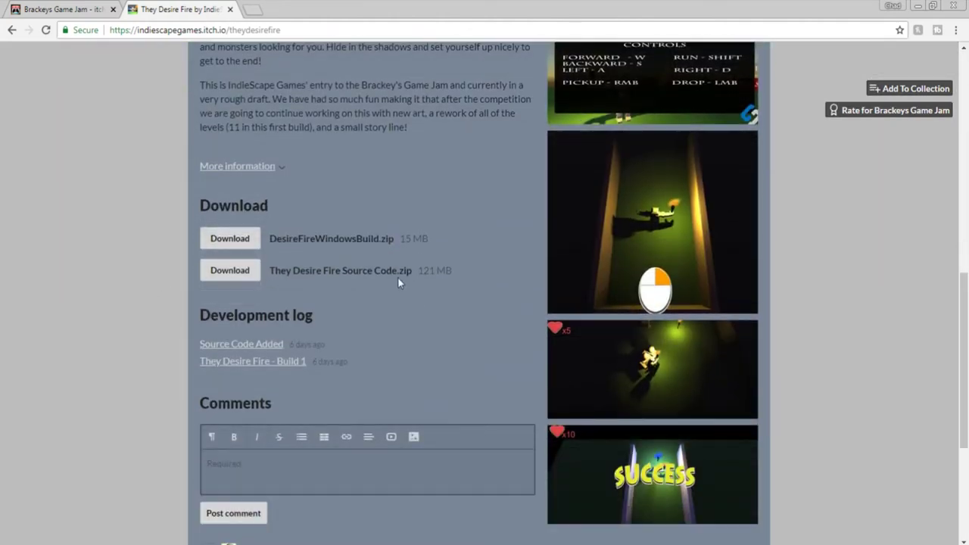
scroll(479, 293, up, 3)
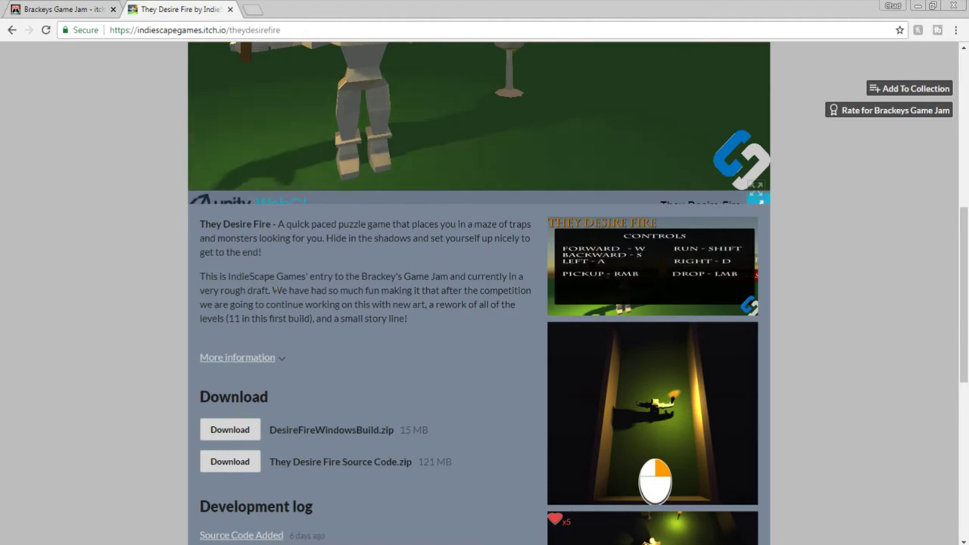
scroll(165, 377, up, 3)
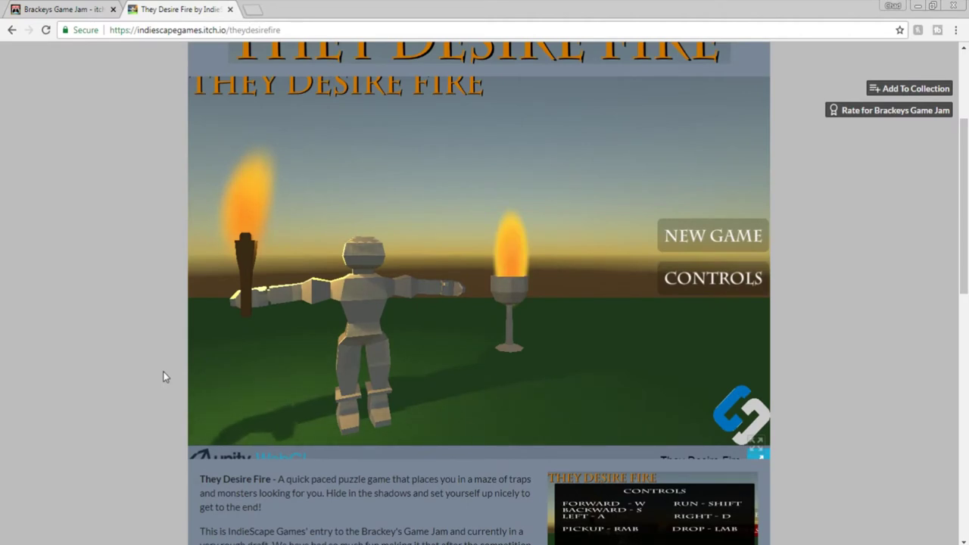
Start a new game and pick up the torch lying on the arrow in the first corridor
click(700, 241)
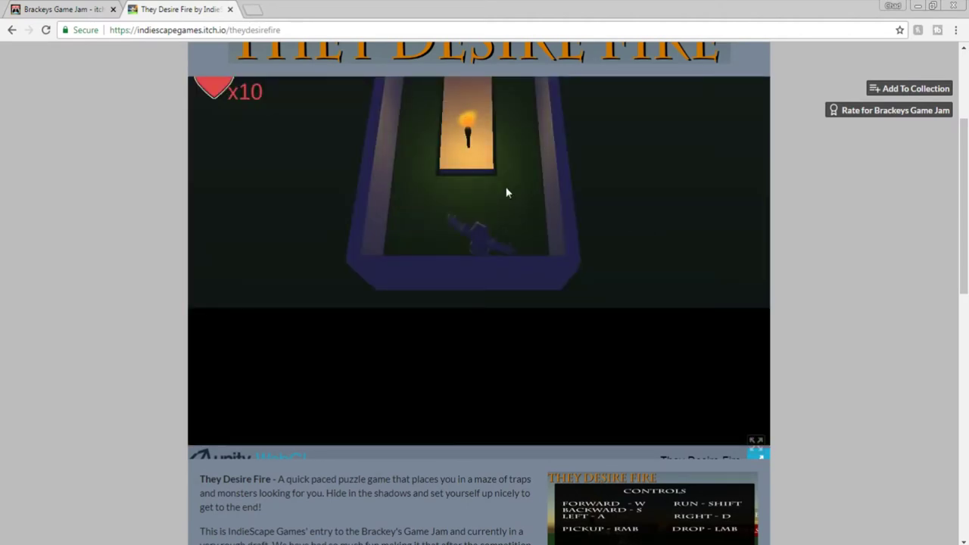
key(w)
key(w)
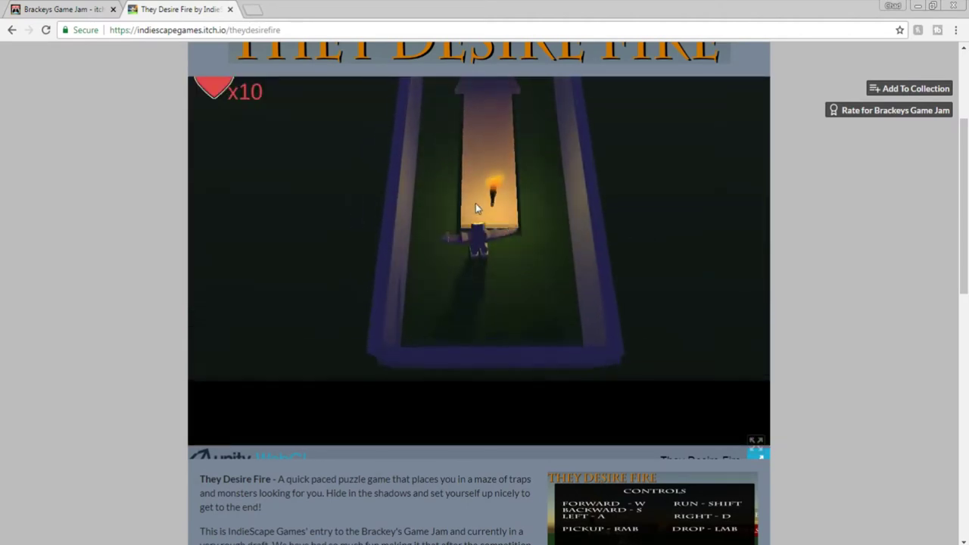
right_click(476, 203)
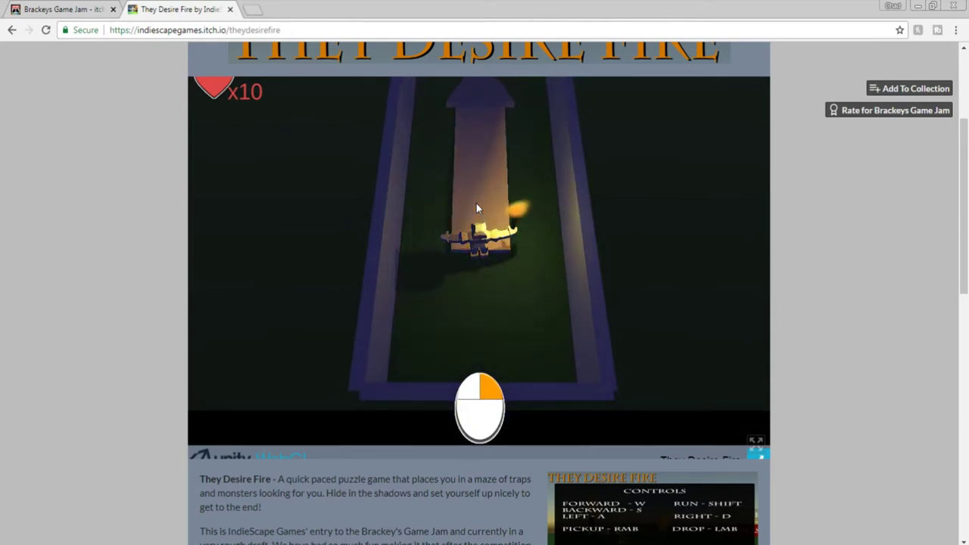
Carry the torch along the first arrow-marked corridor and on to the next level
key(w)
key(w)
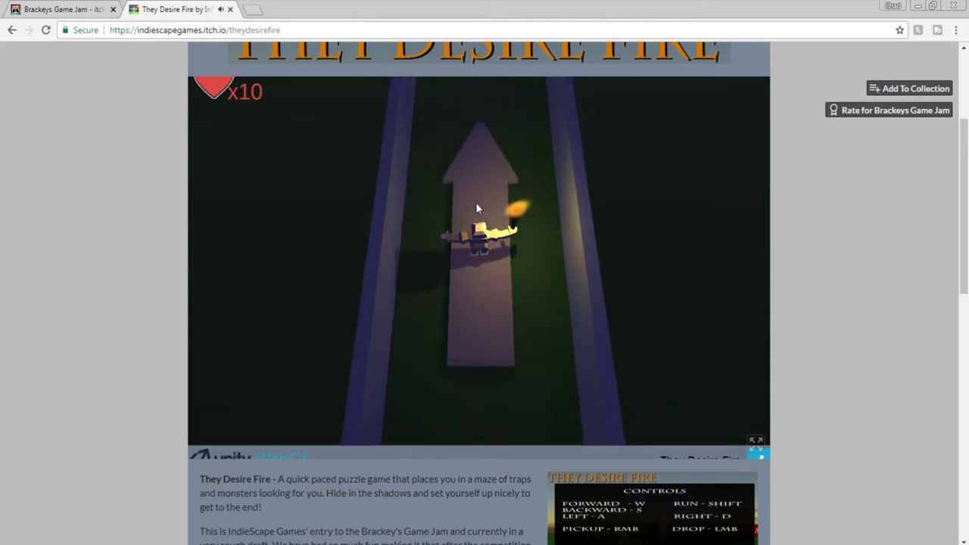
key(w)
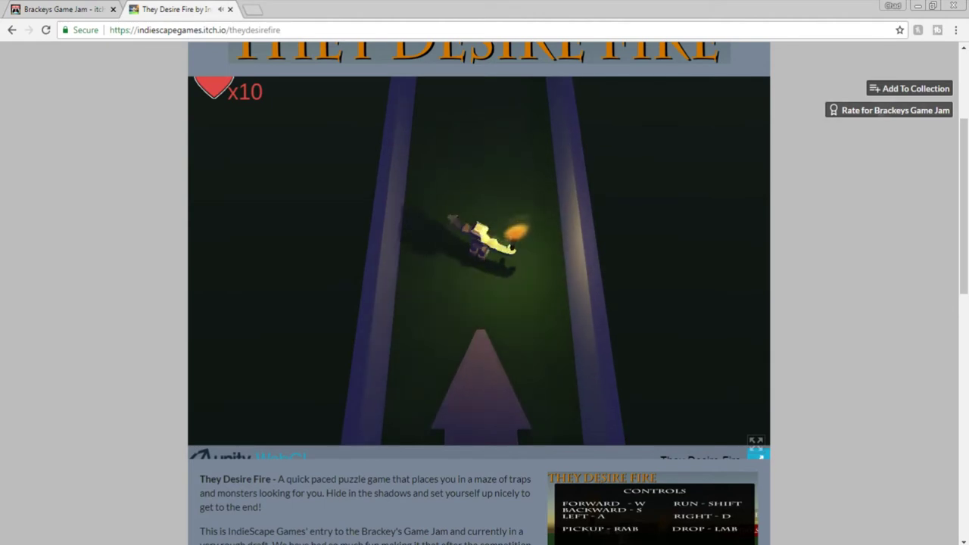
key(a)
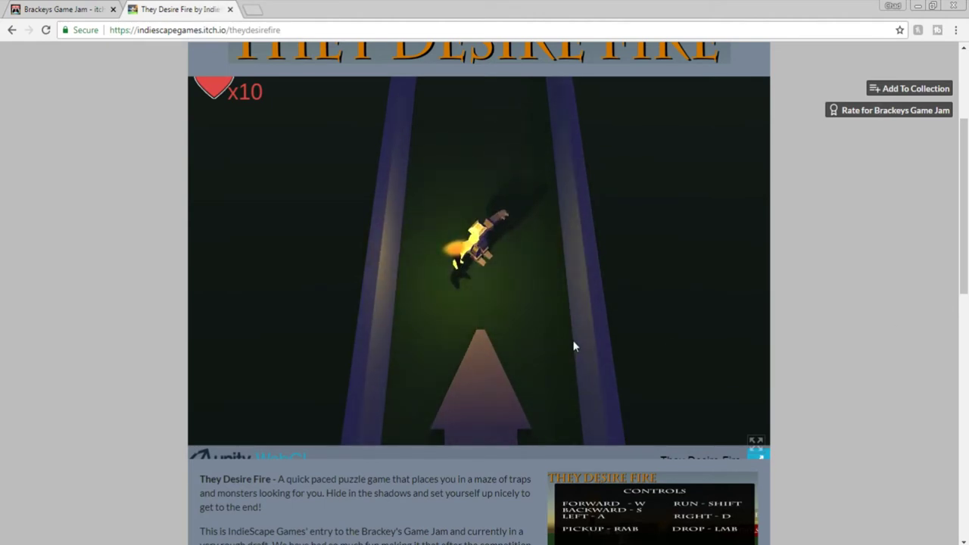
key(w)
key(w)
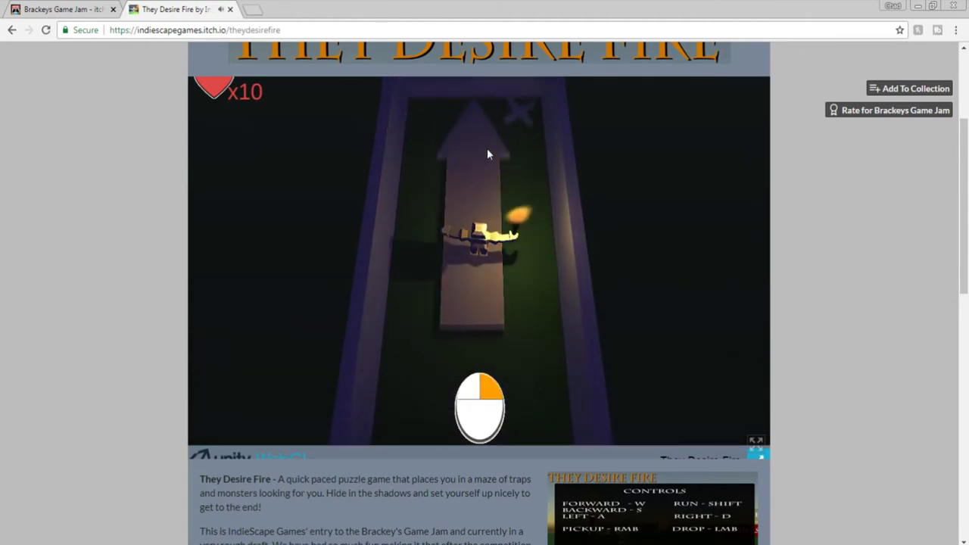
Carry the torch to the X before the blocking wall, drop it there and back away
key(w)
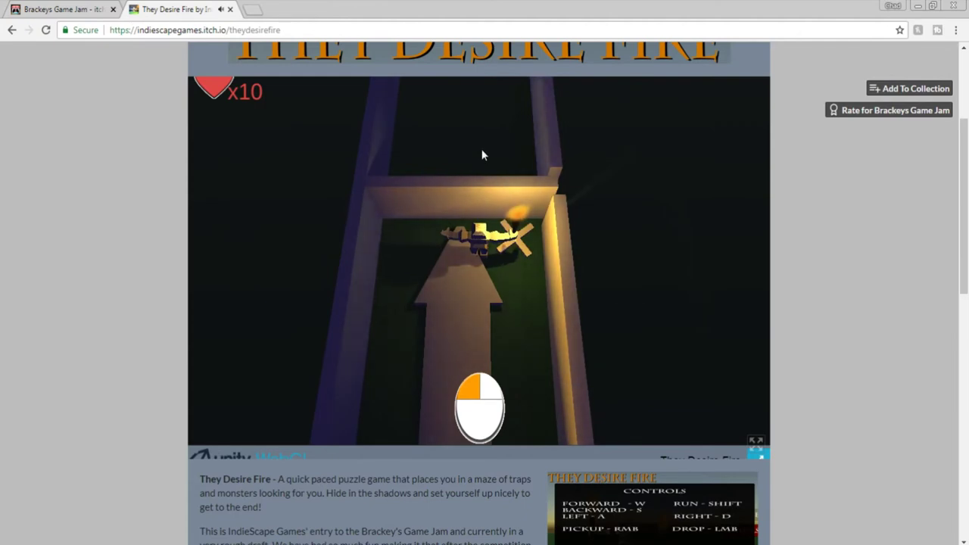
click(506, 137)
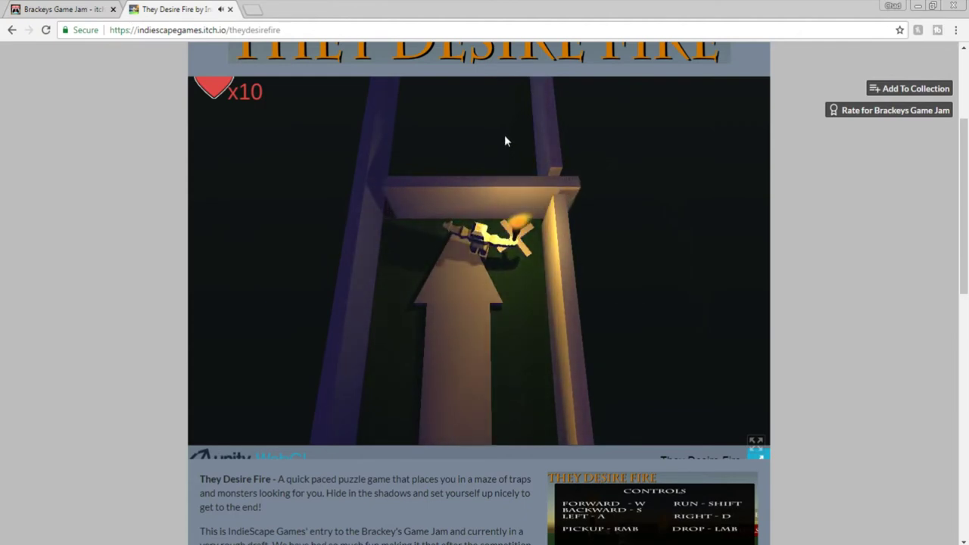
key(s)
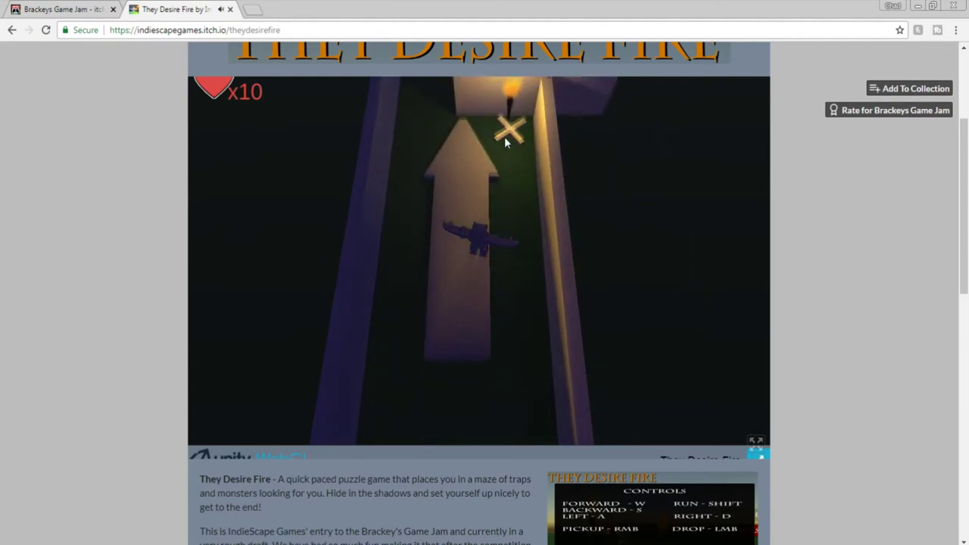
Return to the X, pick the torch back up and go through the opened wall to the next level
key(w)
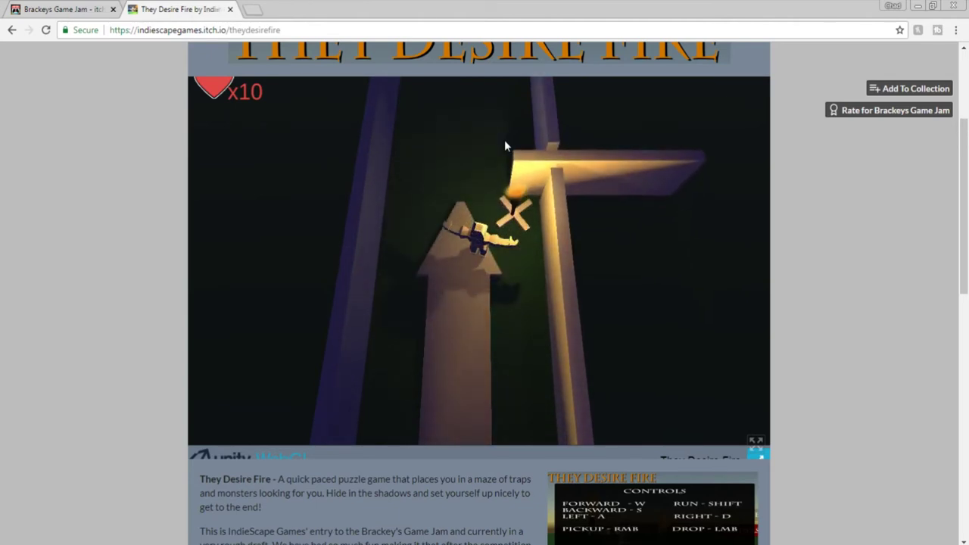
right_click(505, 141)
key(w)
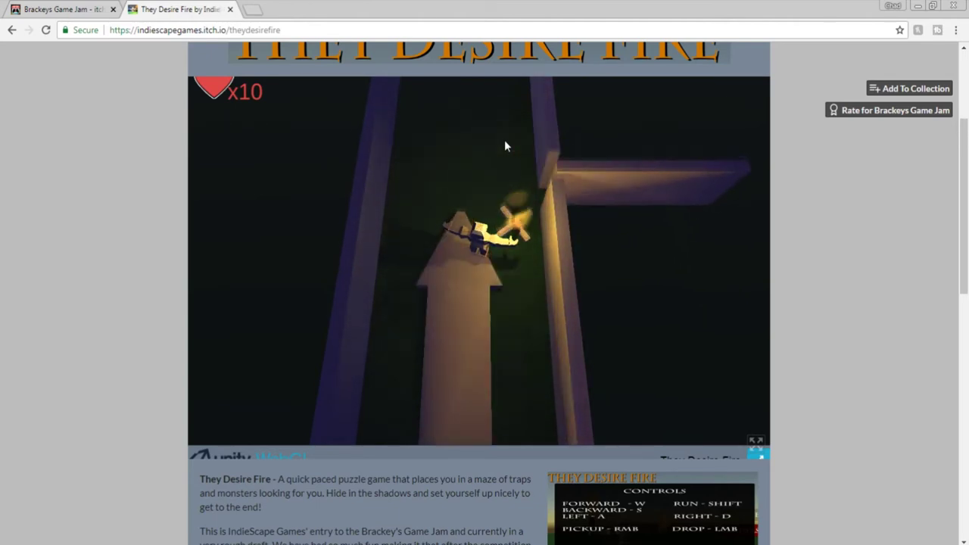
key(w)
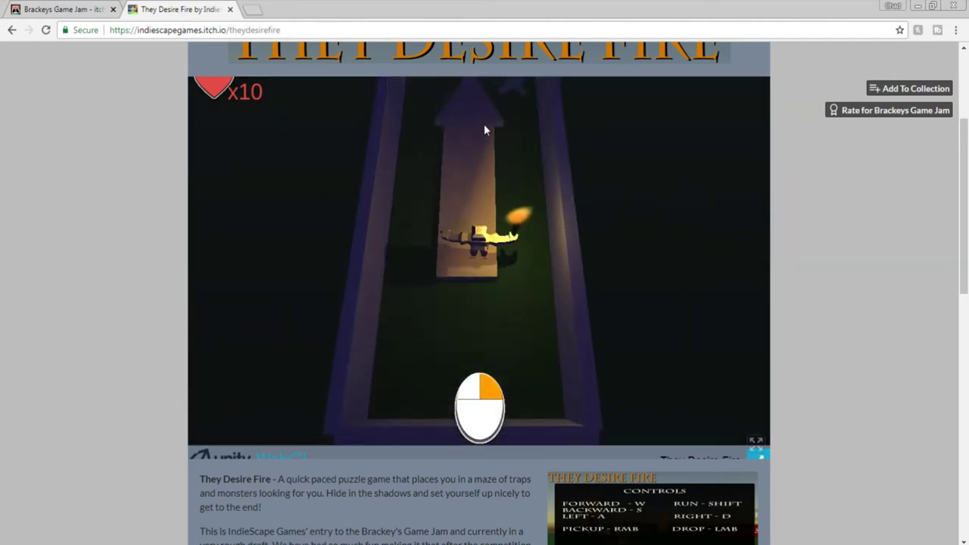
Leave the torch on the X at this corridor's wall and retreat down the arrow
key(w)
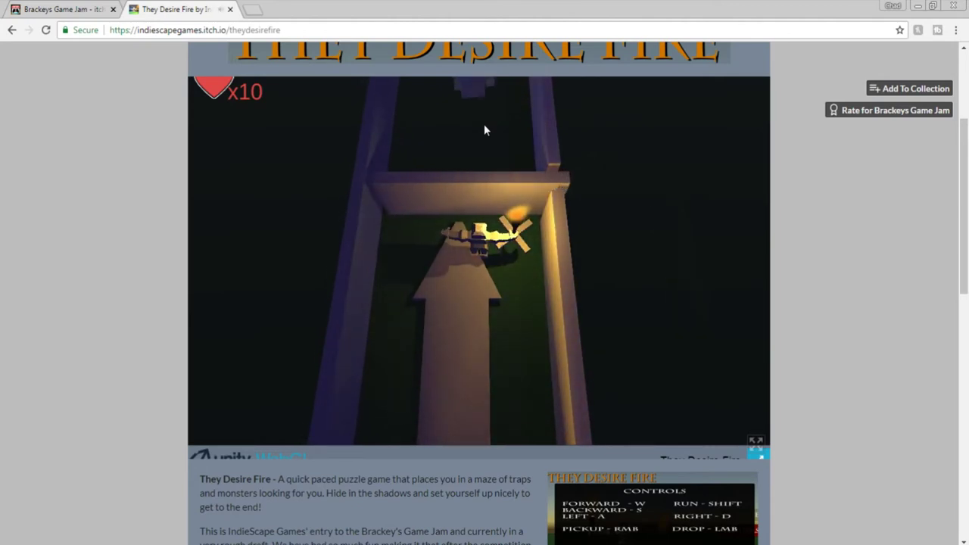
key(s)
key(a)
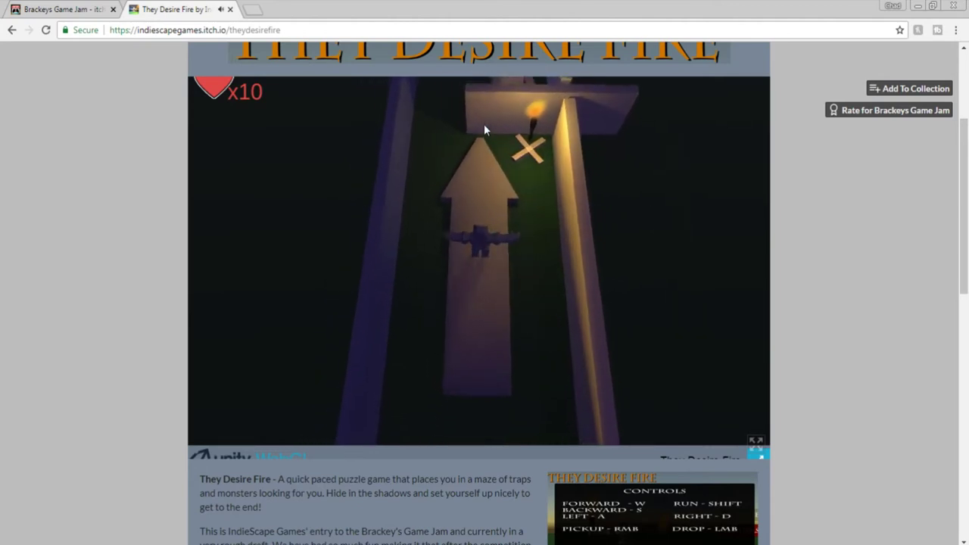
Walk around the monster at the torch and get past the opened wall
key(w)
key(a)
key(w)
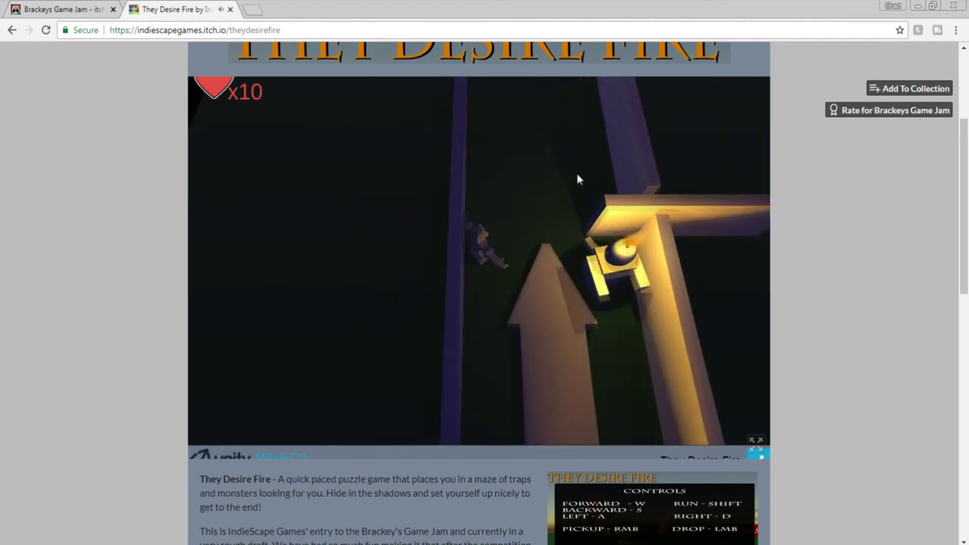
key(d)
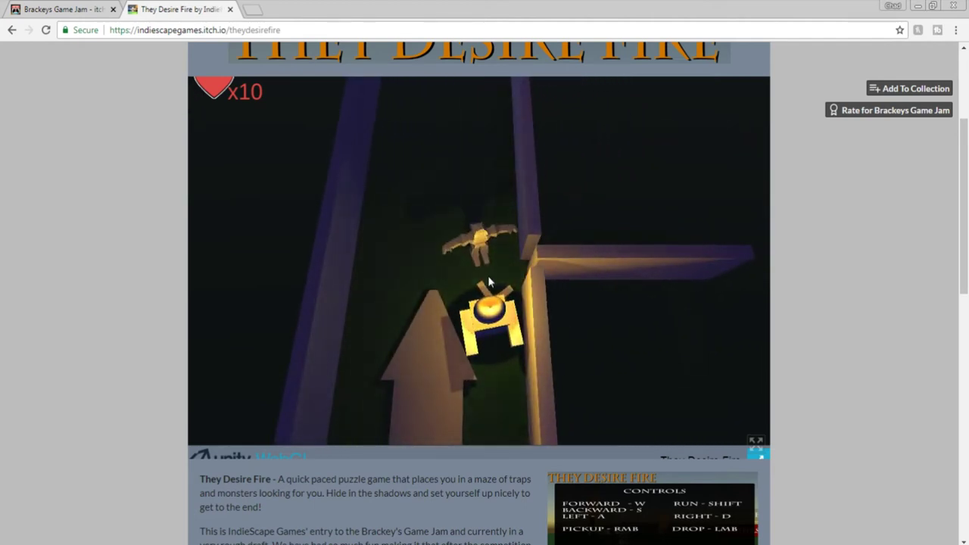
Take the torch back from beside the monster and carry it up the corridor to the next level
key(w)
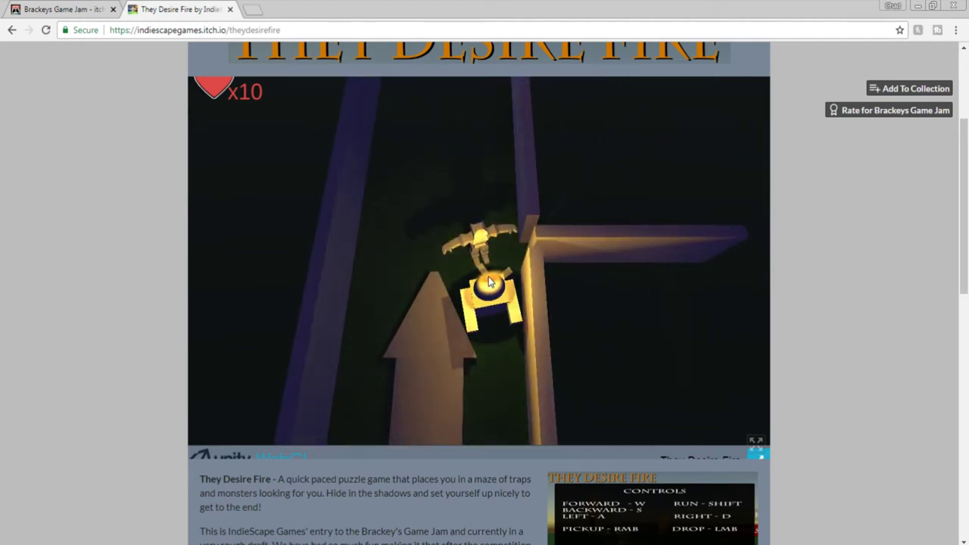
key(s)
key(w)
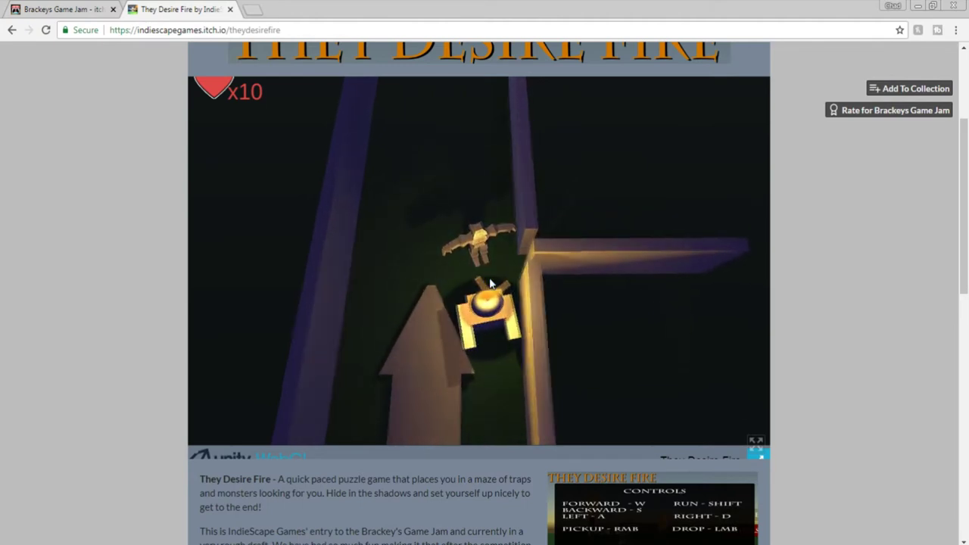
key(s)
key(s)
right_click(490, 279)
key(w)
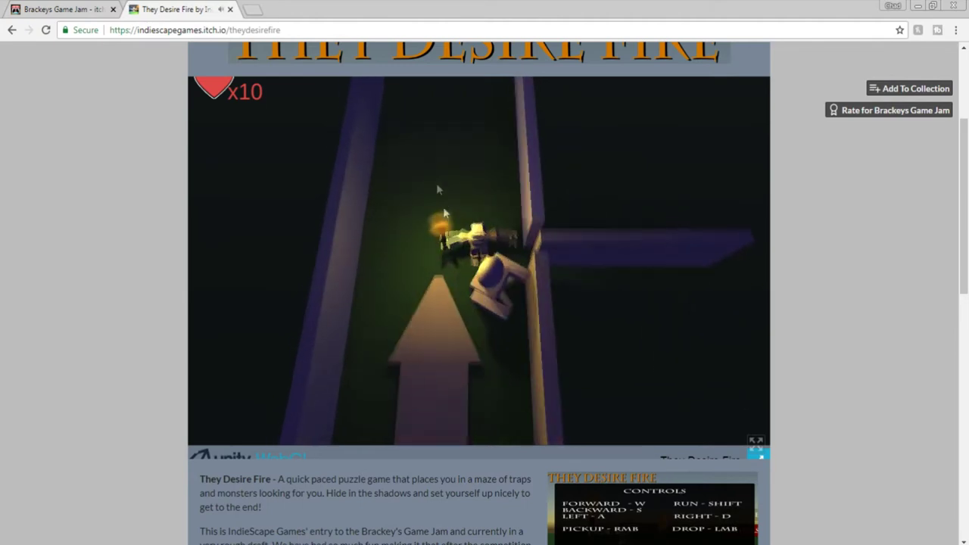
key(w)
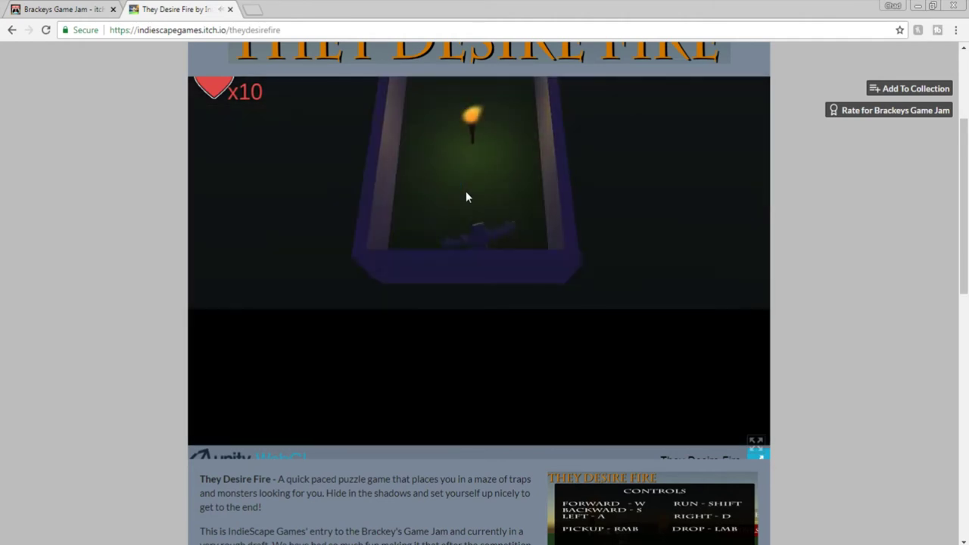
Pick up the torch in the new level and carry it up the corridor past the side passage
key(w)
right_click(415, 167)
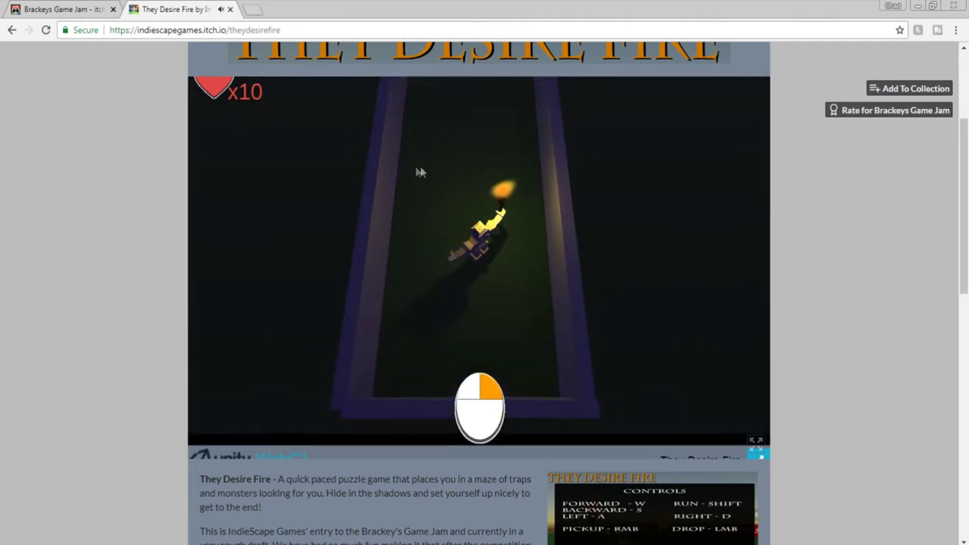
right_click(476, 191)
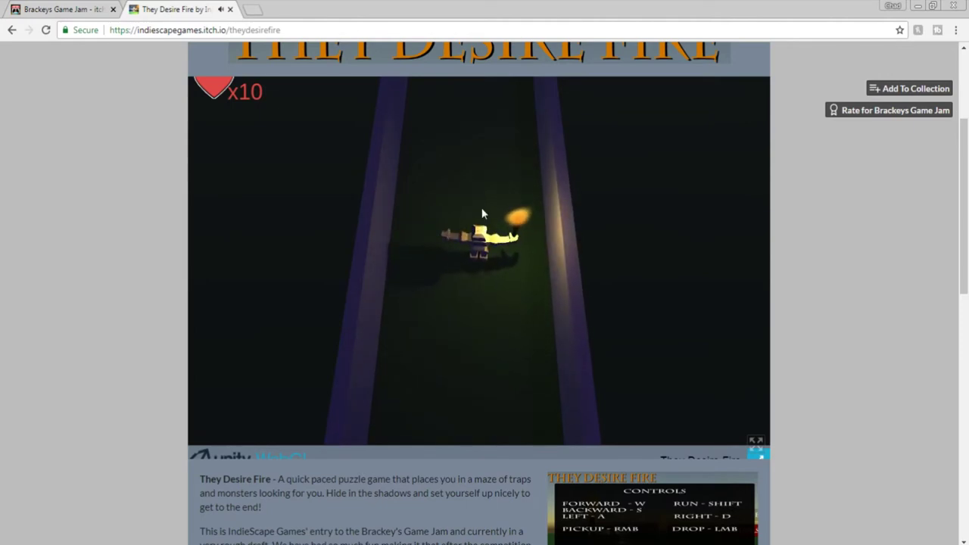
key(w)
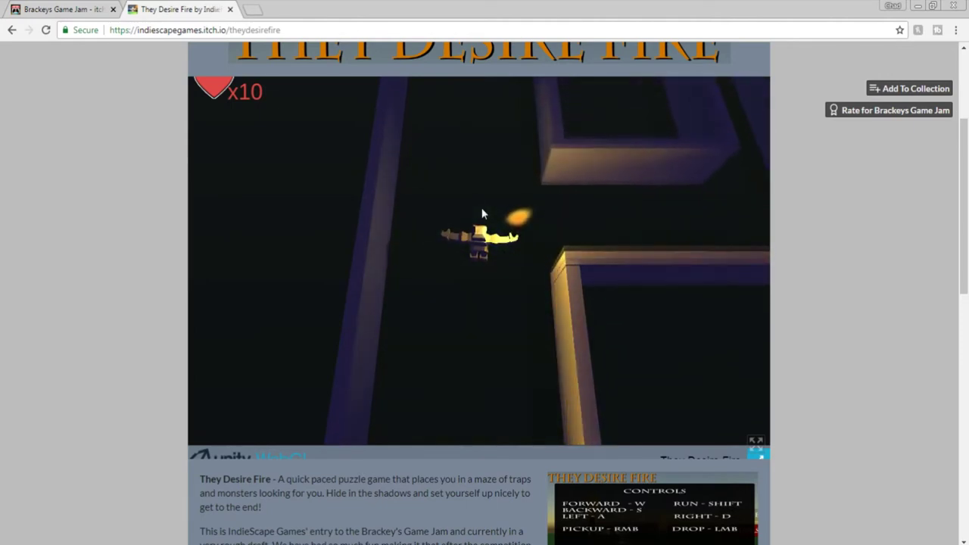
key(w)
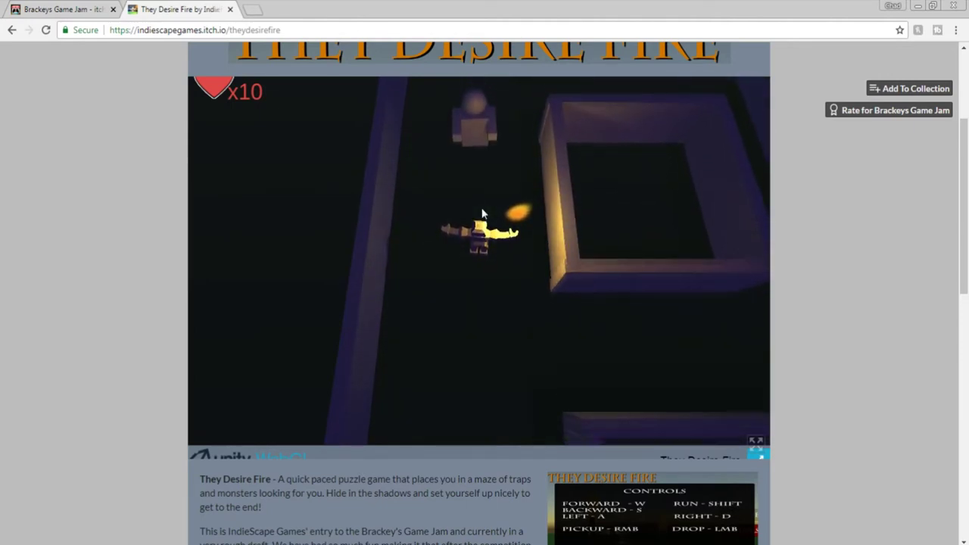
Drop the torch as bait for the approaching monster and slip into the dark side passage
key(s)
click(482, 207)
key(d)
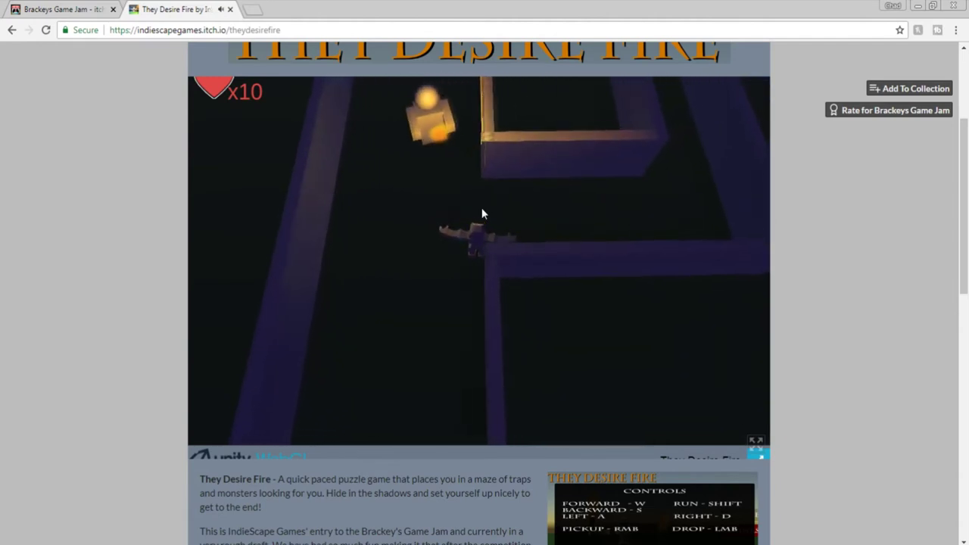
key(w)
key(d)
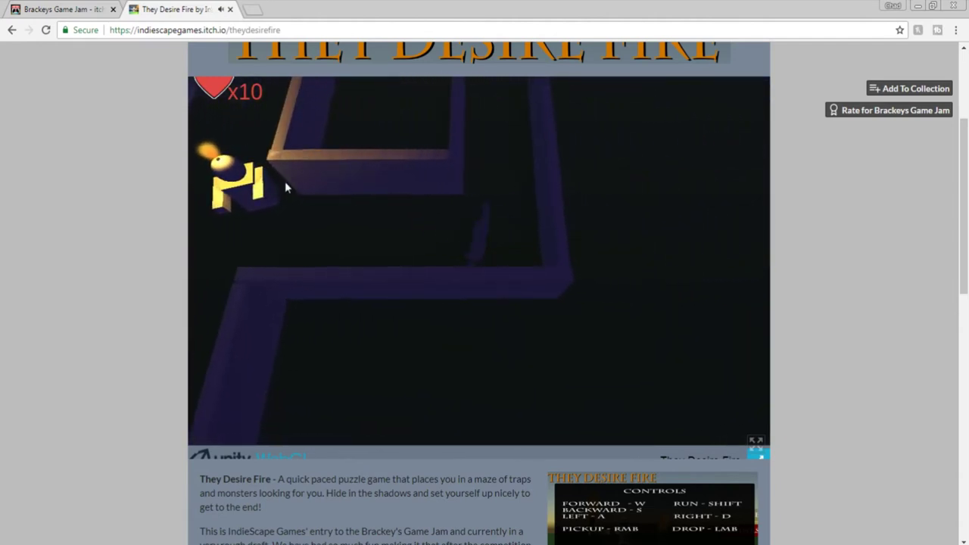
Circle through the dark side passage around the walled block and come back out into the main corridor beyond the monster
key(w)
key(w)
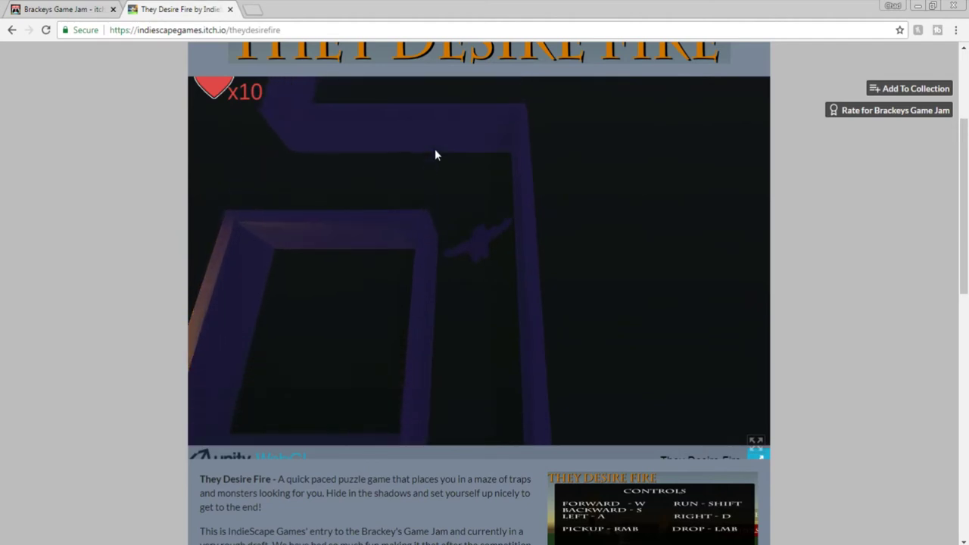
key(a)
key(w)
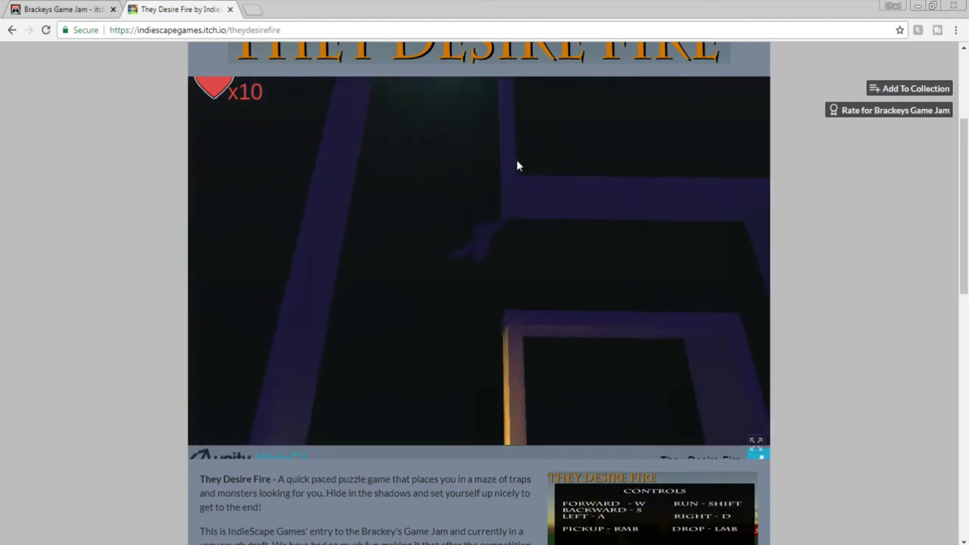
key(w)
key(a)
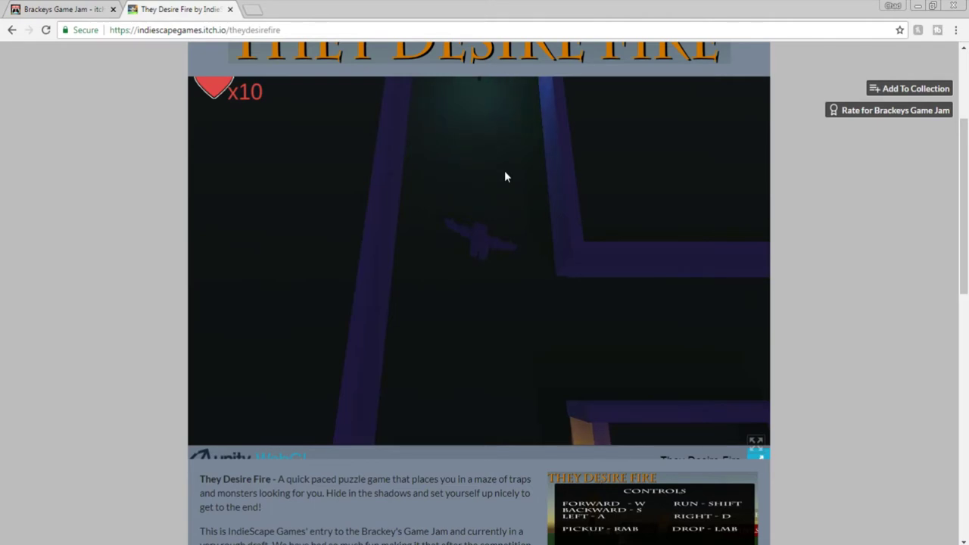
Walk up the dark main corridor to the blue flame and enter the next level
key(w)
key(w)
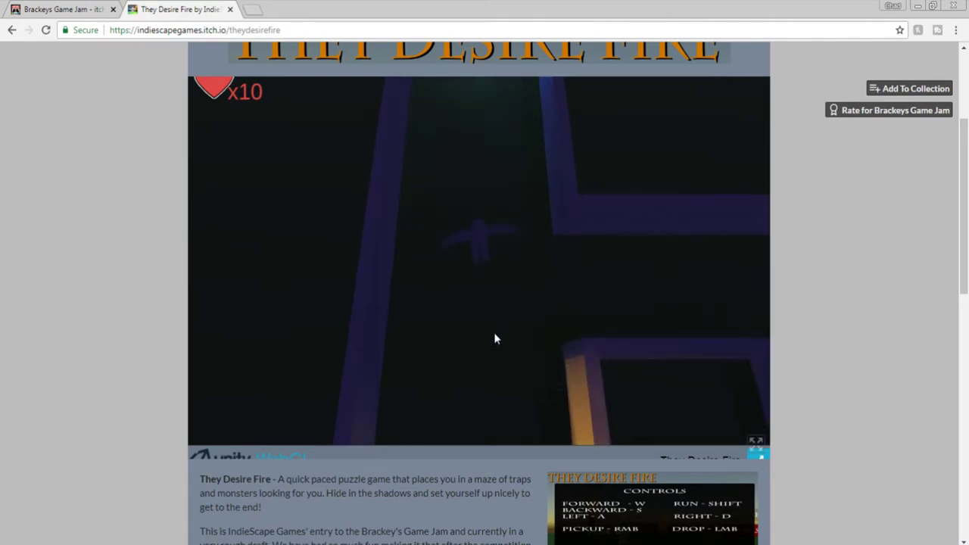
key(w)
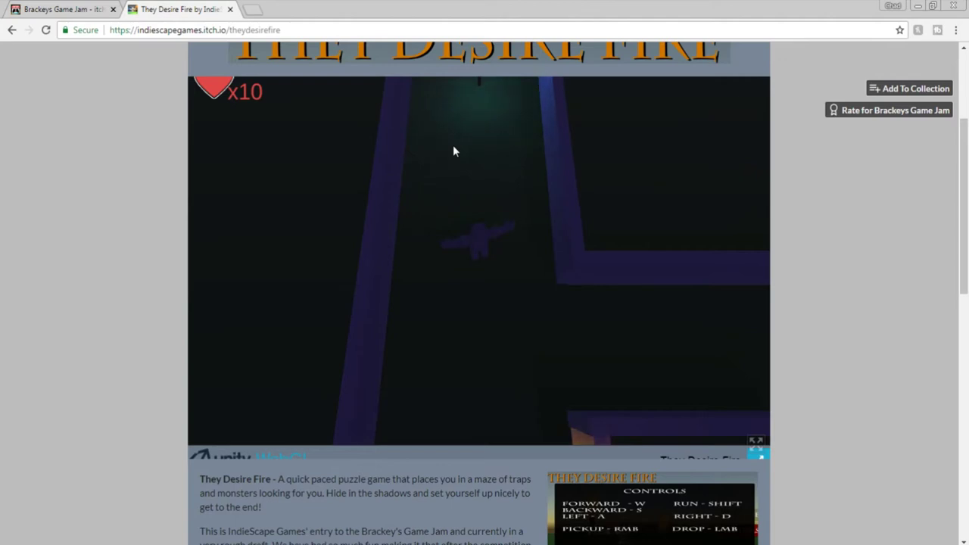
key(w)
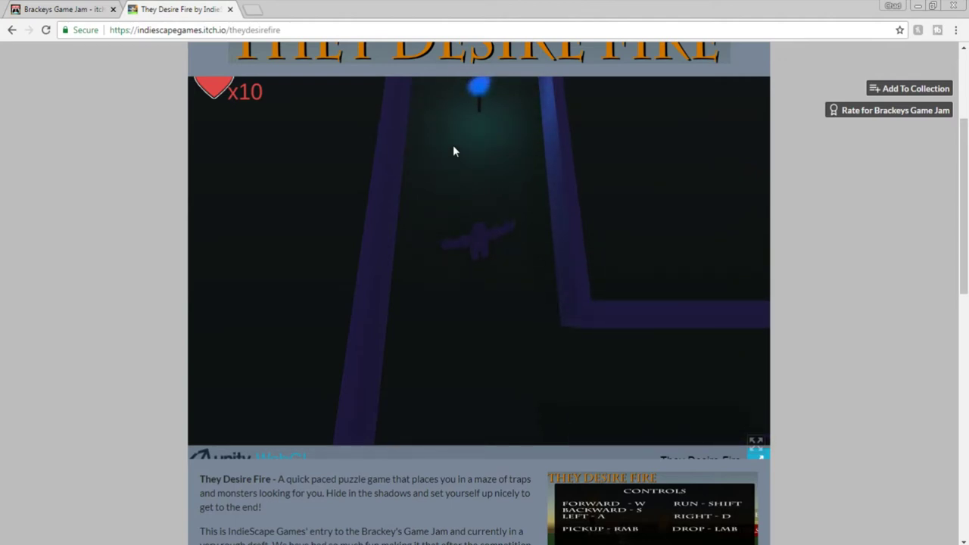
key(w)
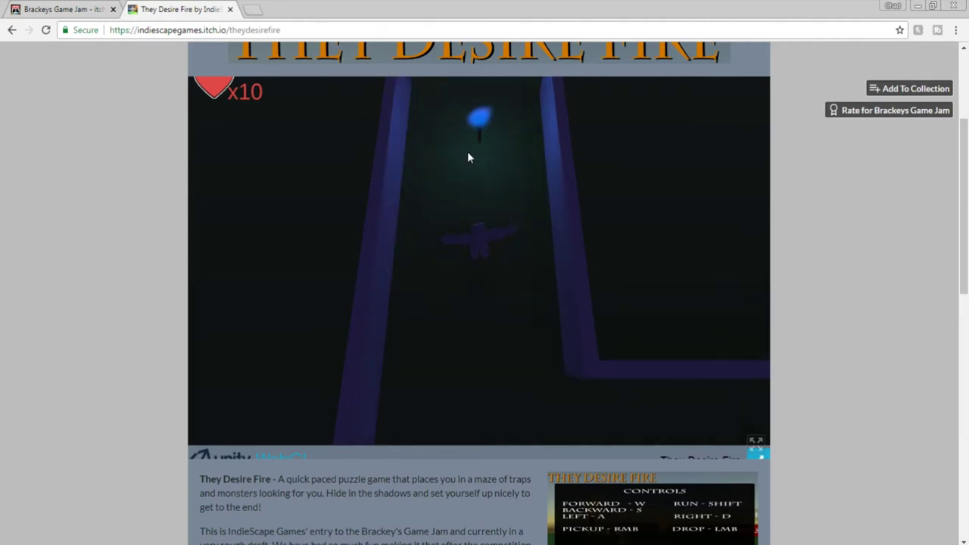
key(w)
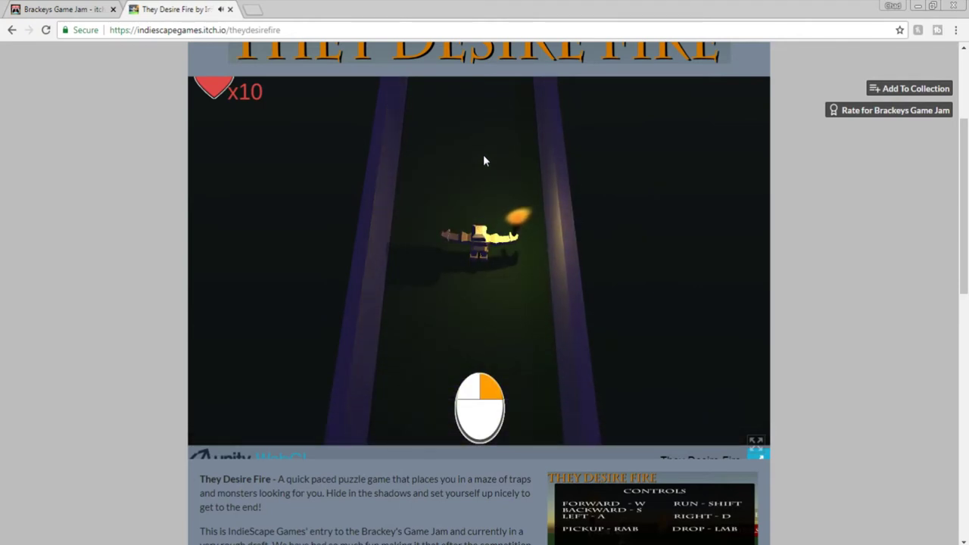
Carry the torch up the corridor, leave it beside the walled block as bait for both monsters, and slip past them to the exit
key(w)
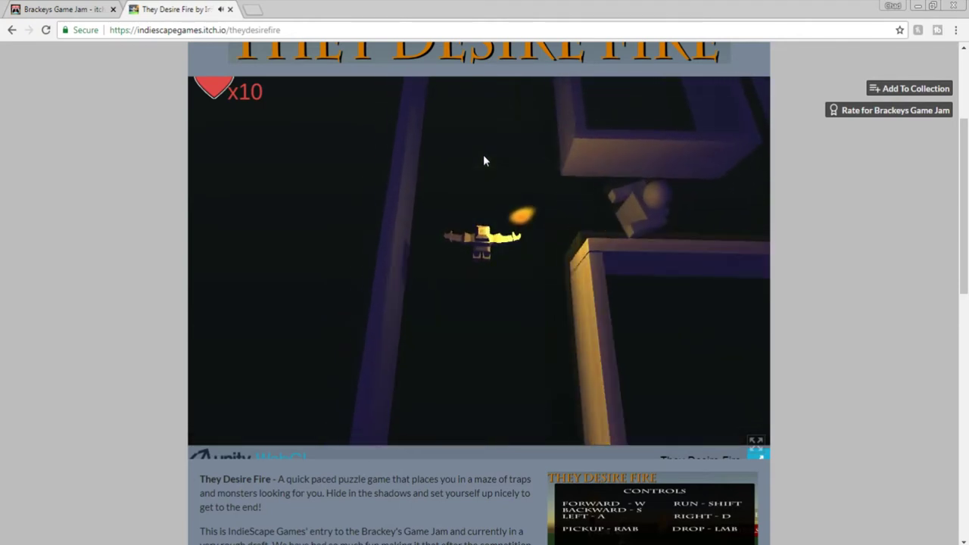
key(w)
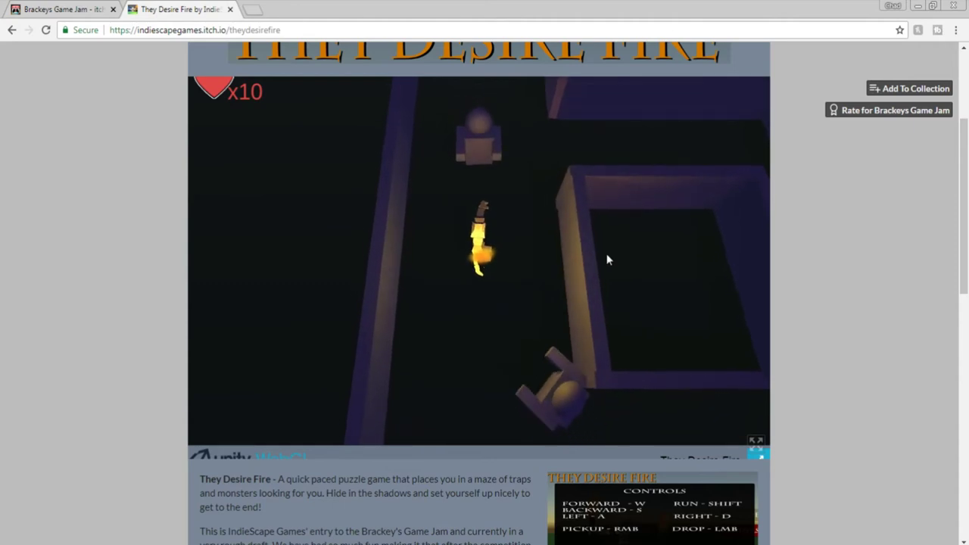
key(w)
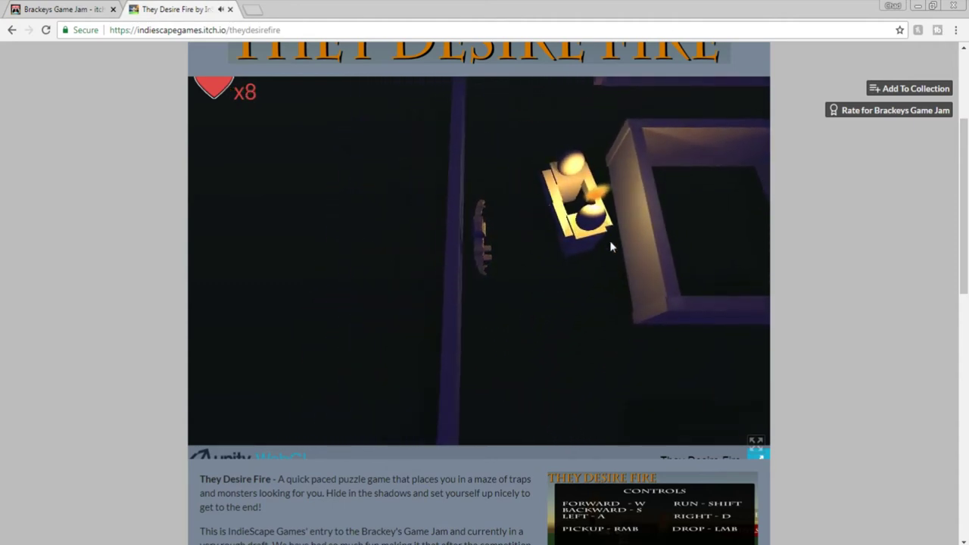
key(w)
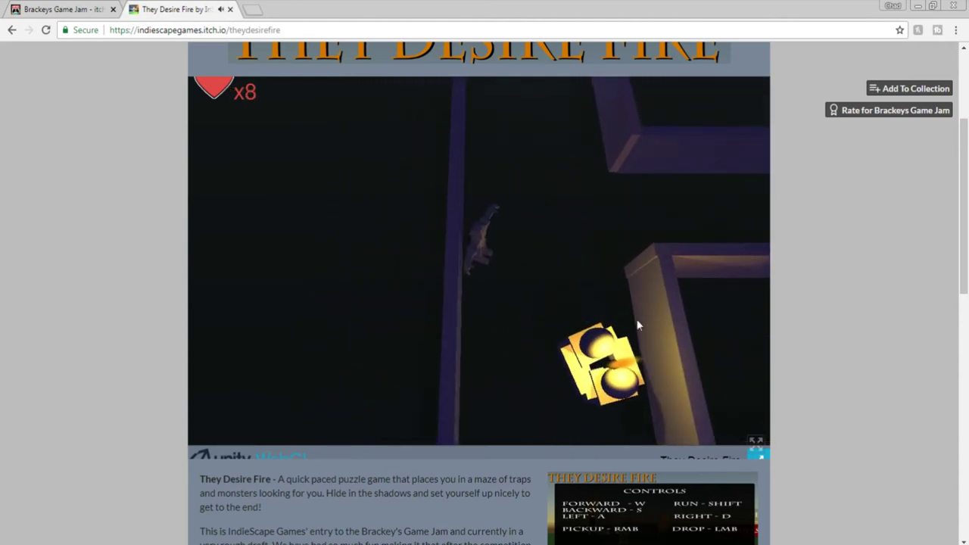
key(w)
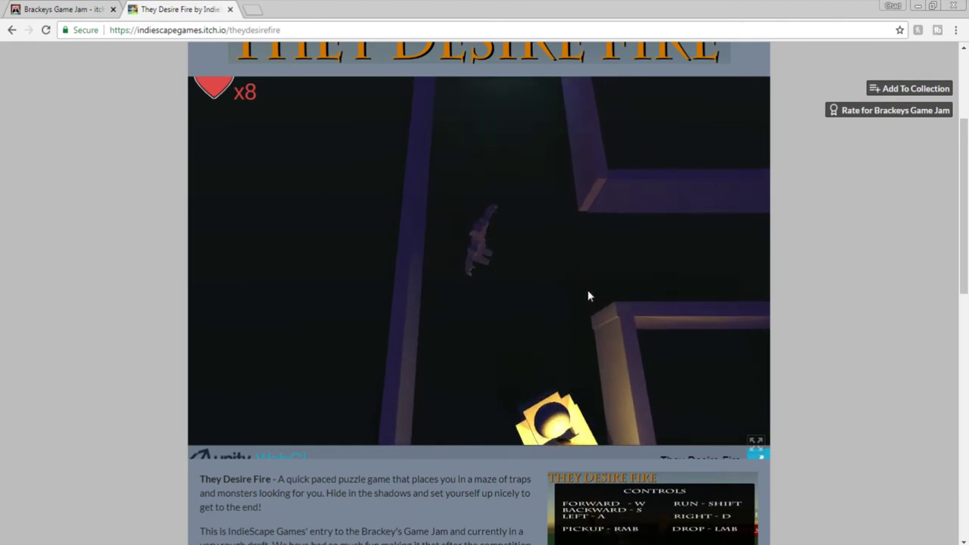
key(w)
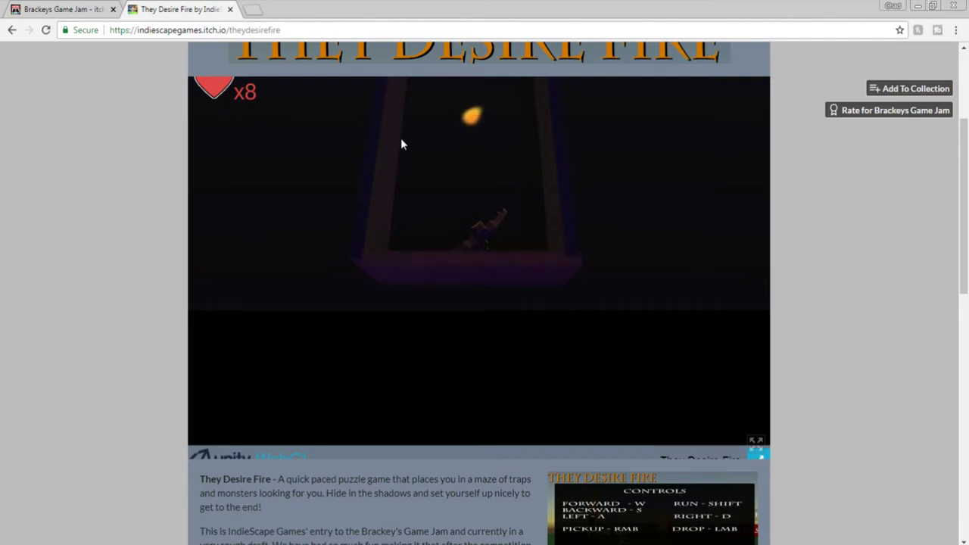
Pick up the torch at the start of the new level and carry it up the corridor to the crossroads
key(w)
right_click(440, 190)
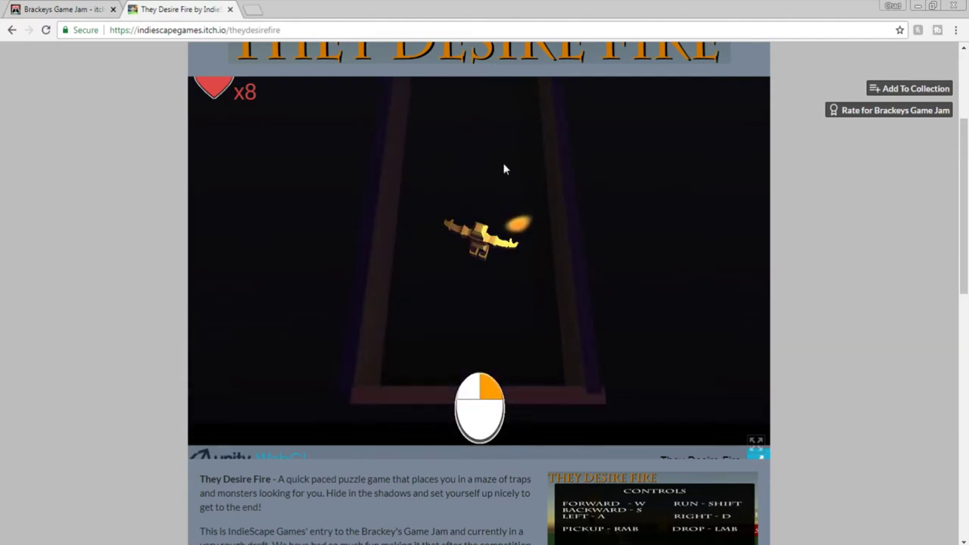
right_click(481, 130)
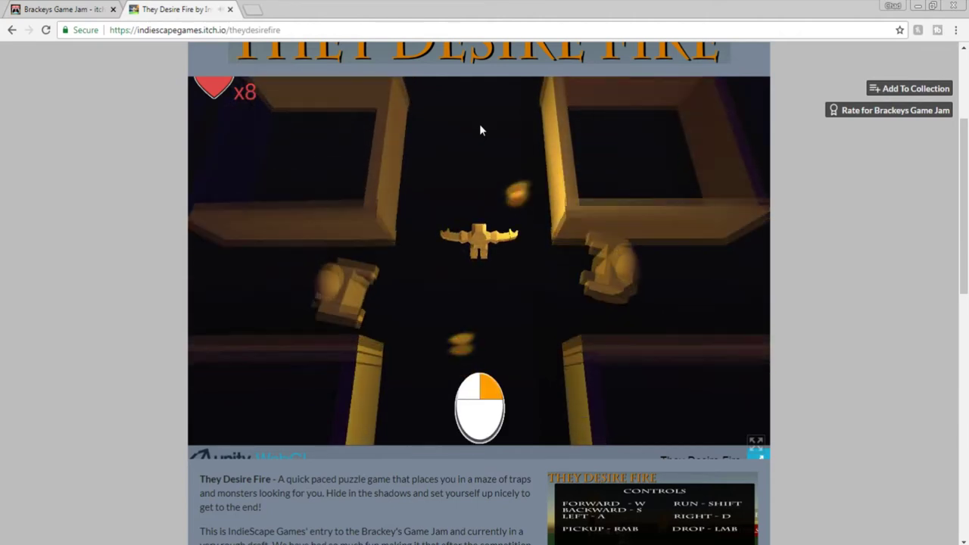
Dodge the monsters closing in at the crossroads and escape up the corridor to the next level
key(s)
right_click(481, 124)
key(w)
key(w)
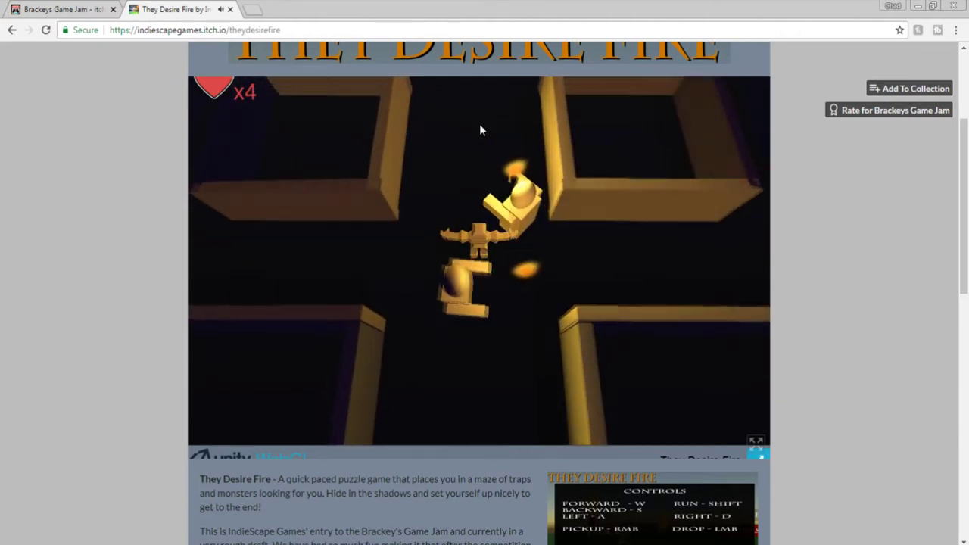
key(a)
key(w)
key(d)
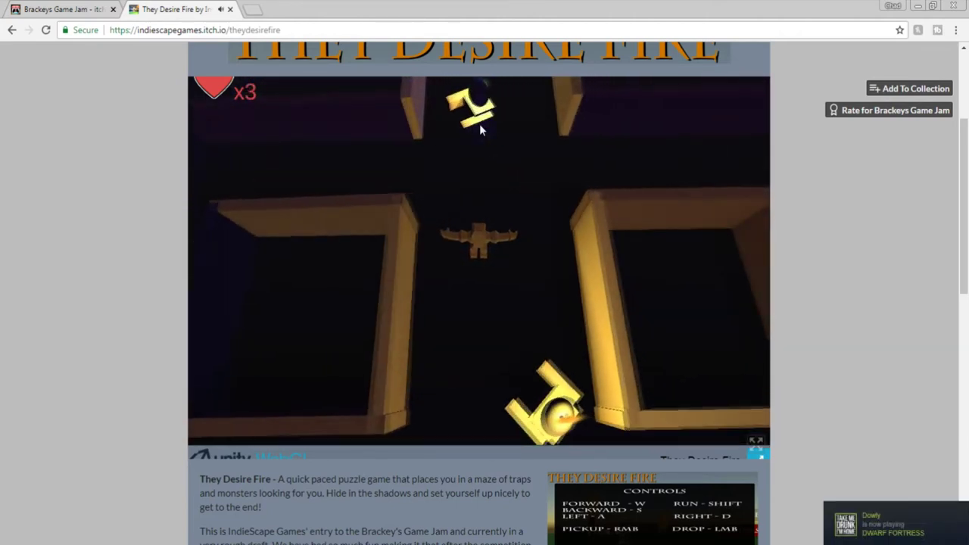
key(w)
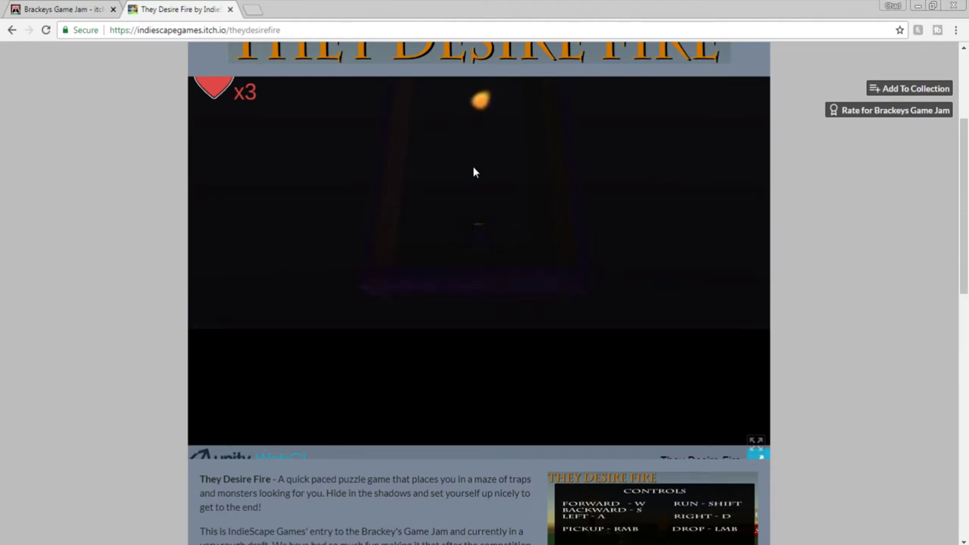
Pick up the torch in the dark level and carry it up the corridor to the X-shaped obstacle
key(w)
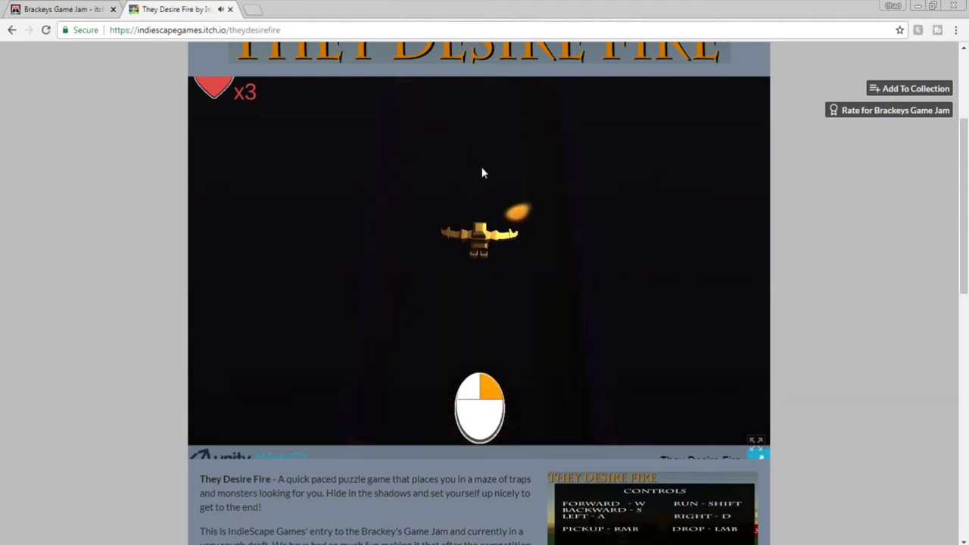
click(482, 173)
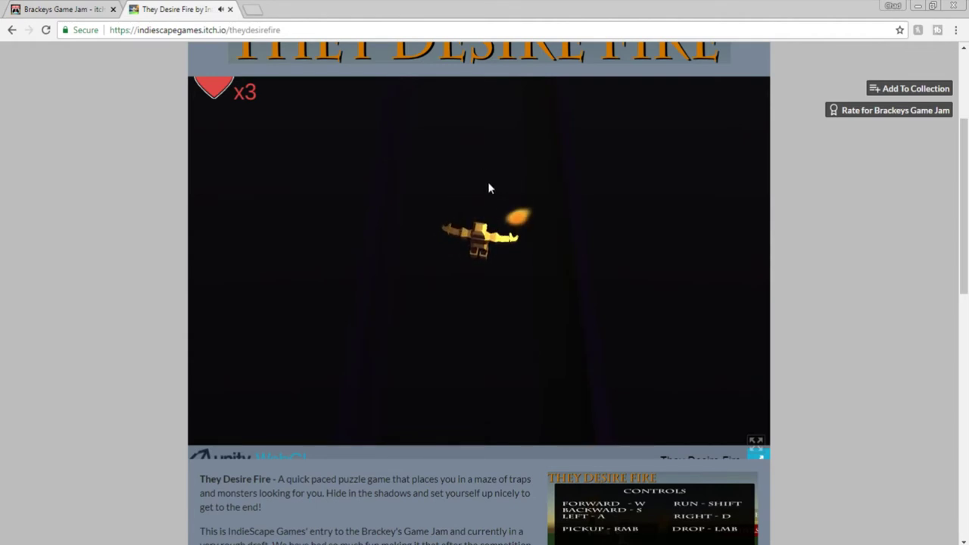
key(w)
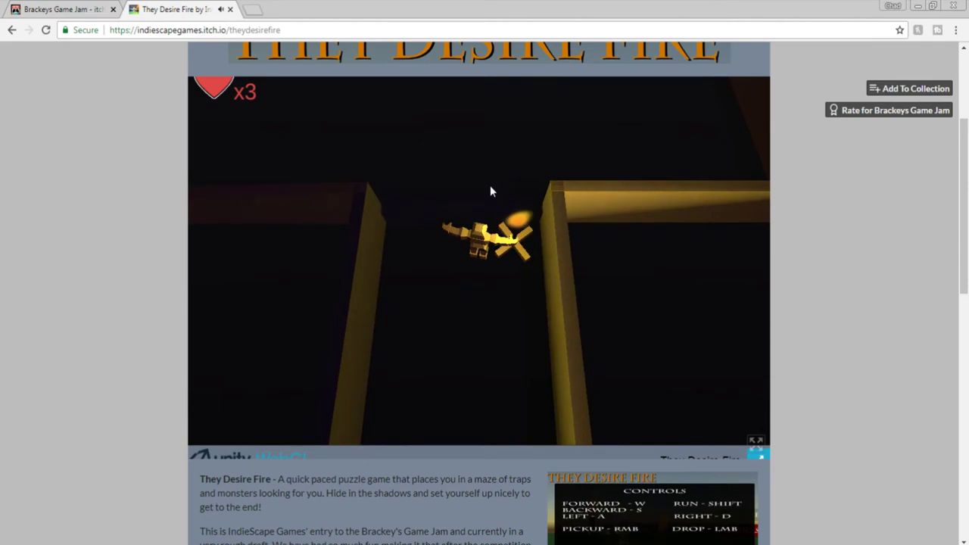
Get around the X-shaped obstacle and carry the torch past the monsters in the open room to the blue flame
key(w)
key(a)
key(w)
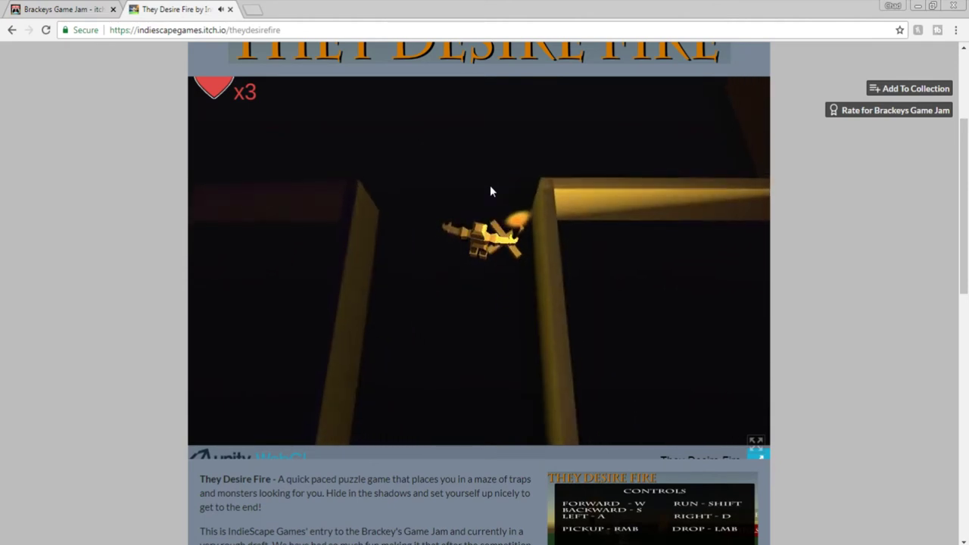
key(w)
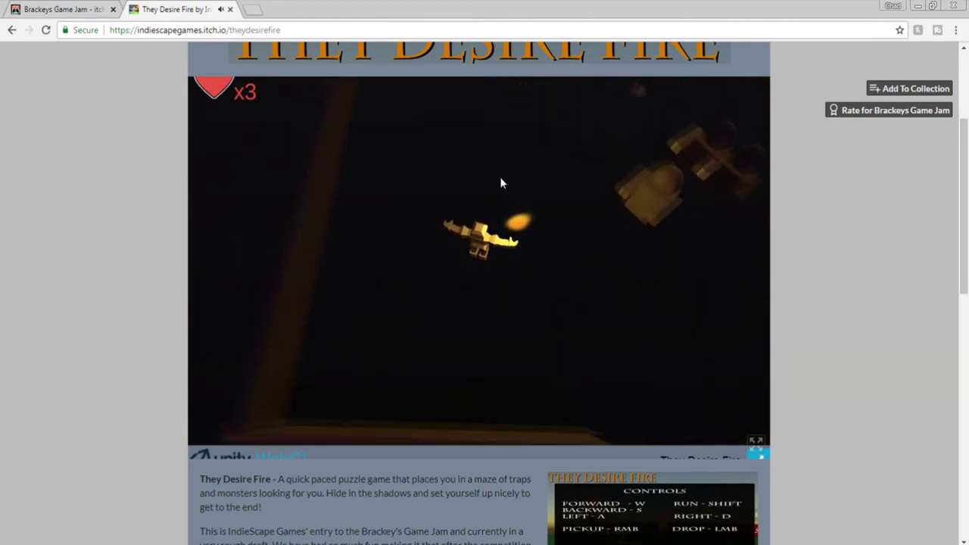
key(w)
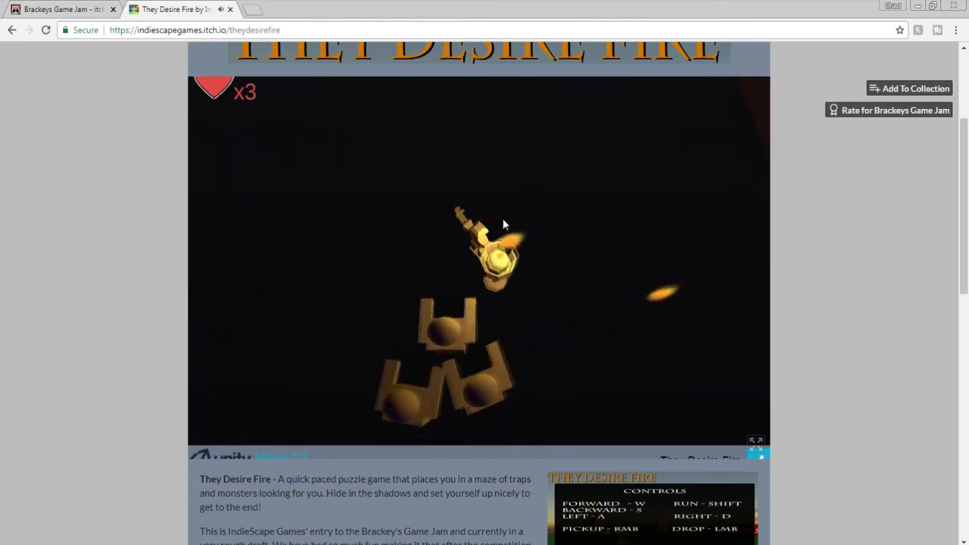
key(w)
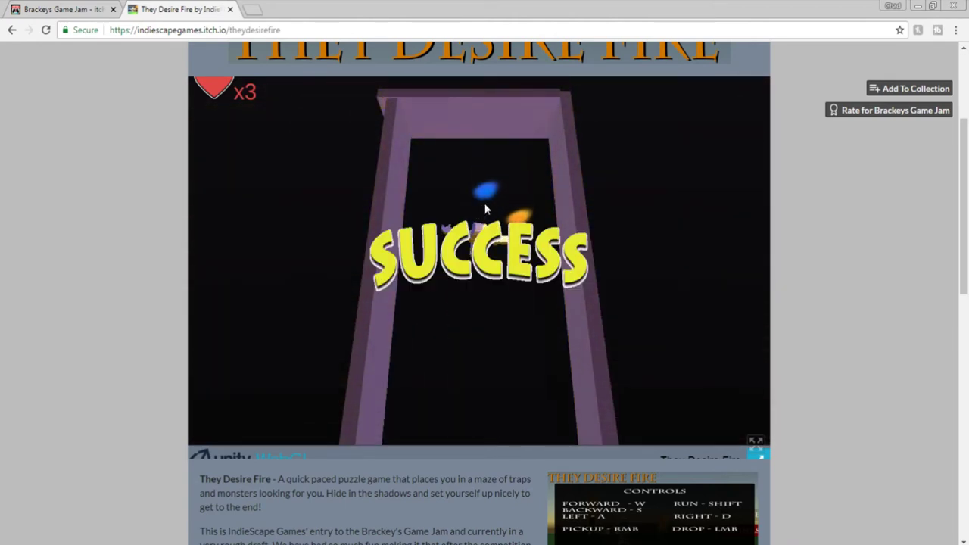
Carry the torch between the spike traps up the corridor to the X-shaped obstacle at the room entrance
drag(485, 209, 522, 216)
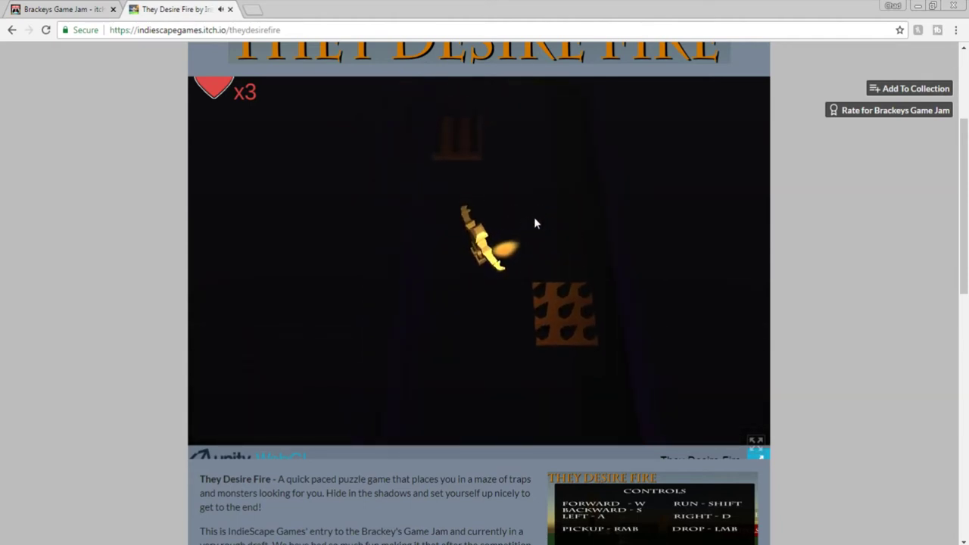
key(w)
key(w)
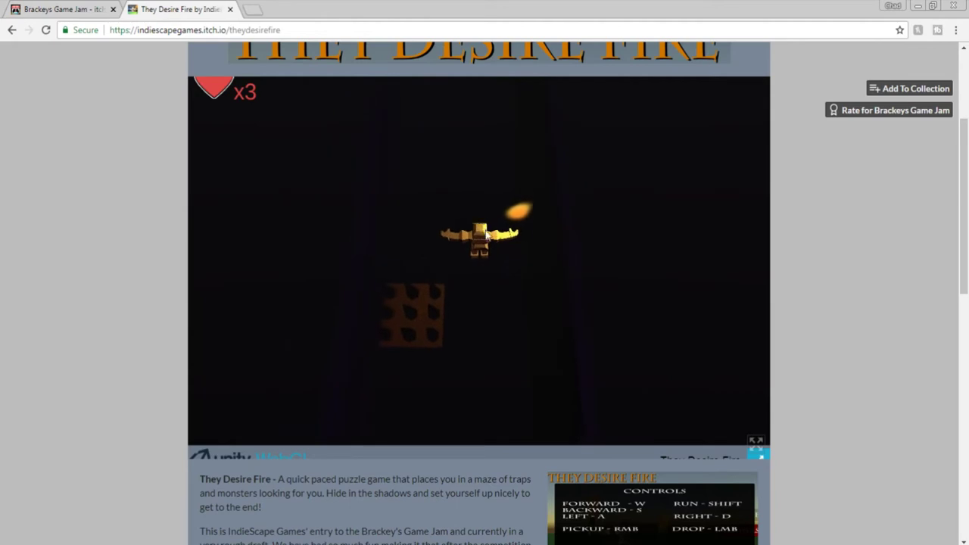
key(w)
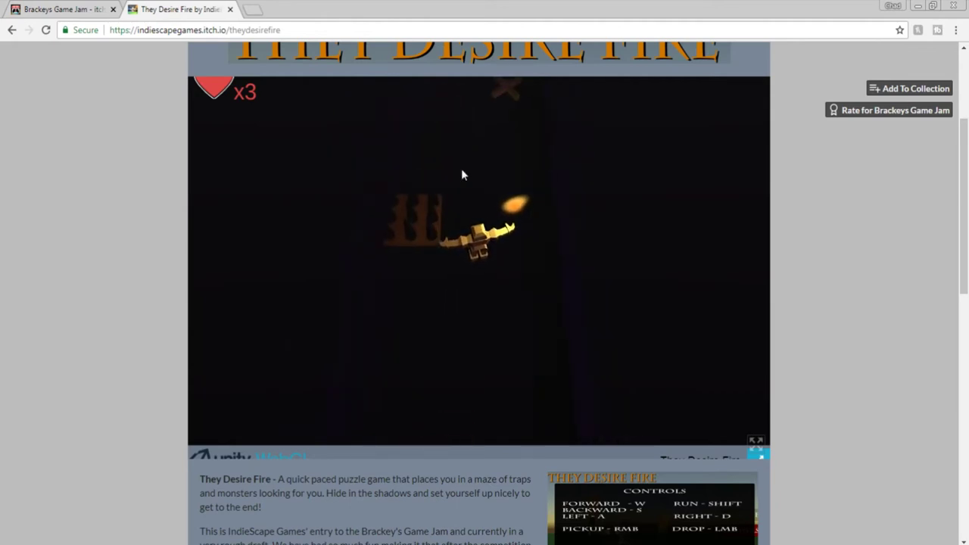
key(w)
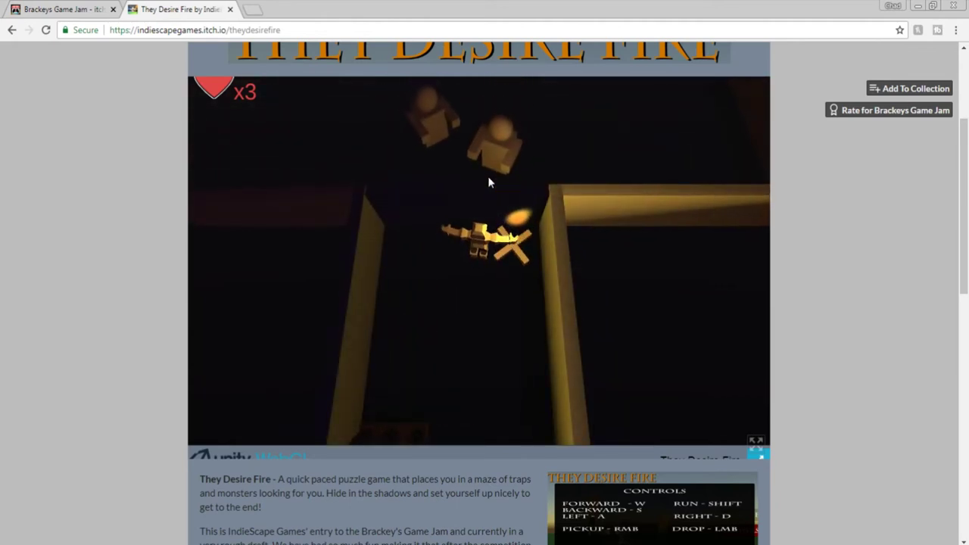
Drop the torch by the X-shaped obstacle as bait for the two monsters and slip around them into the dark room
key(w)
click(488, 177)
key(s)
key(a)
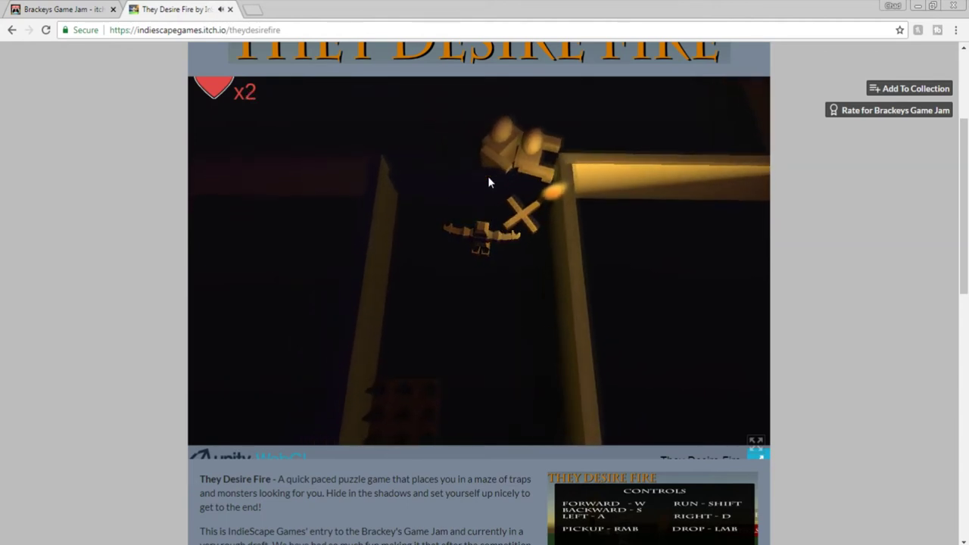
key(w)
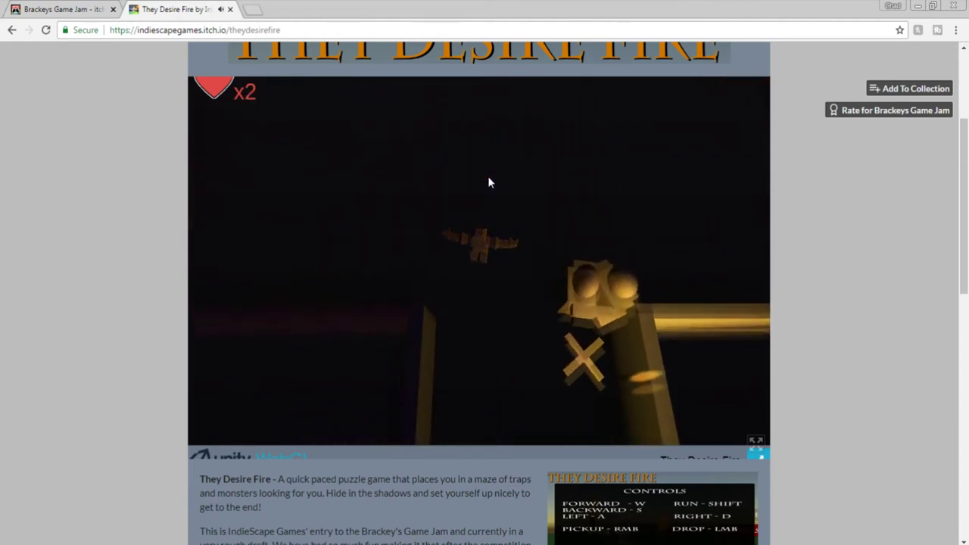
key(w)
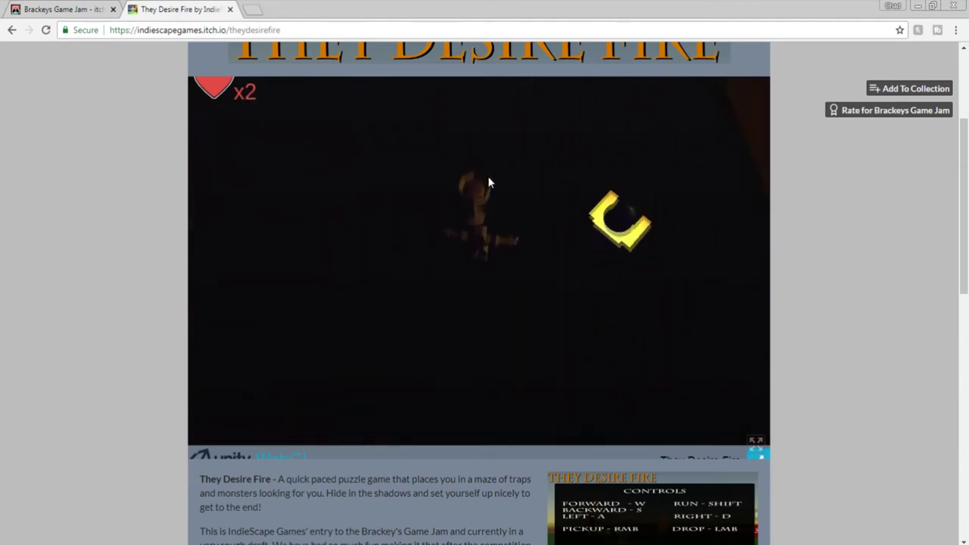
Circle the fire pot in the dark room while evading the monster chasing close by
key(w)
key(s)
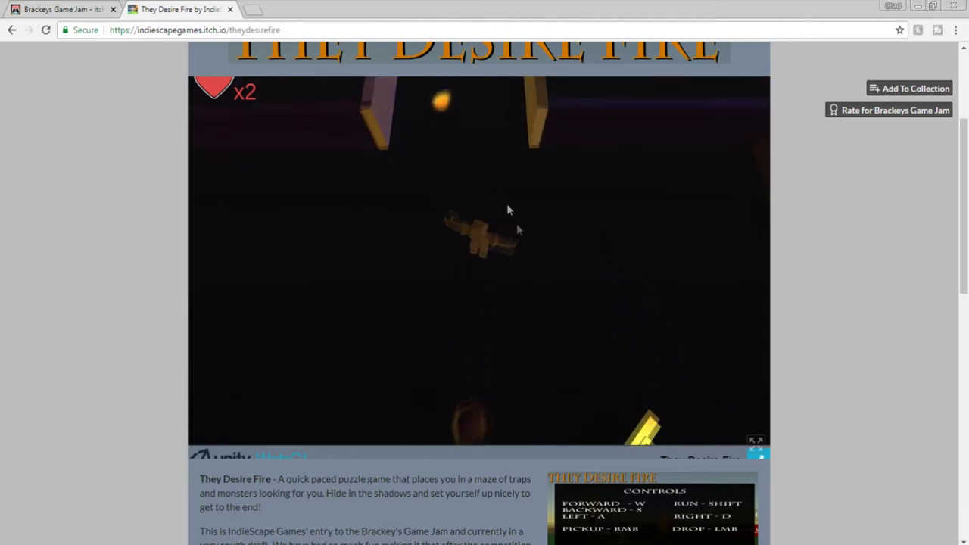
key(d)
key(s)
key(d)
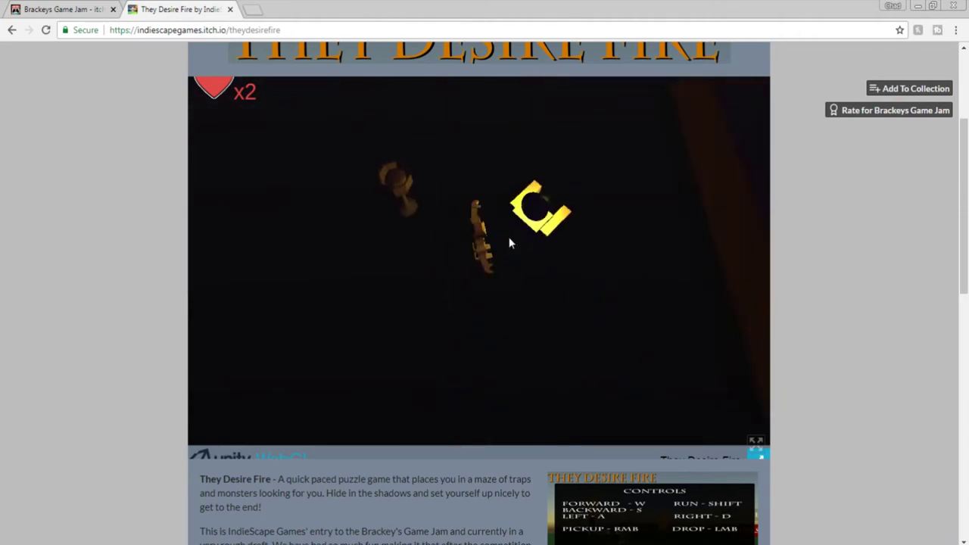
key(d)
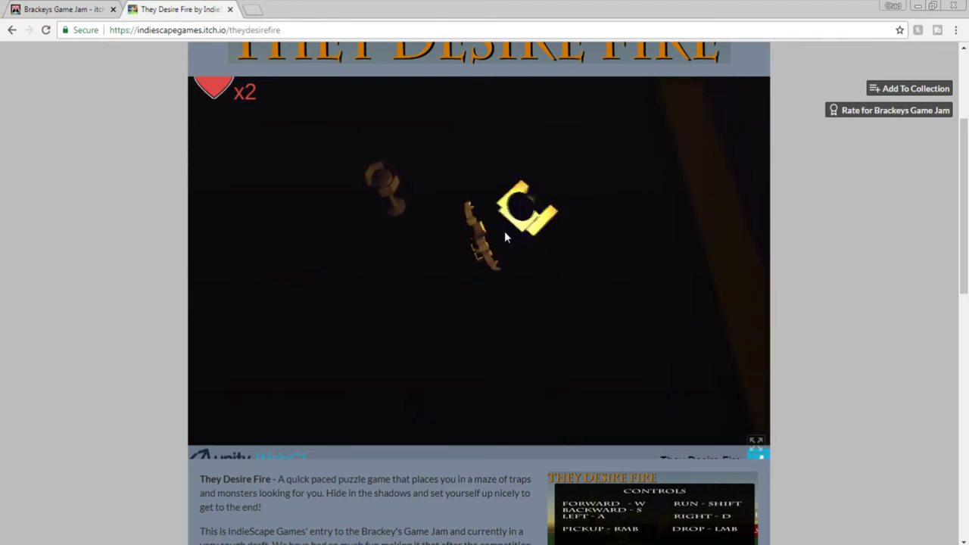
Pick up fire at the fire pot and try to carry the torch toward the opening in the far wall
right_click(504, 231)
key(w)
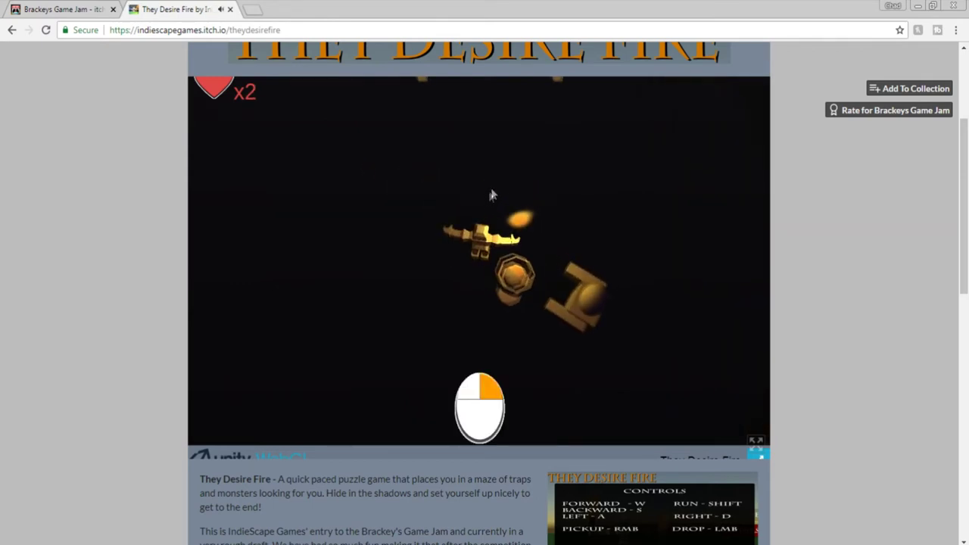
click(485, 163)
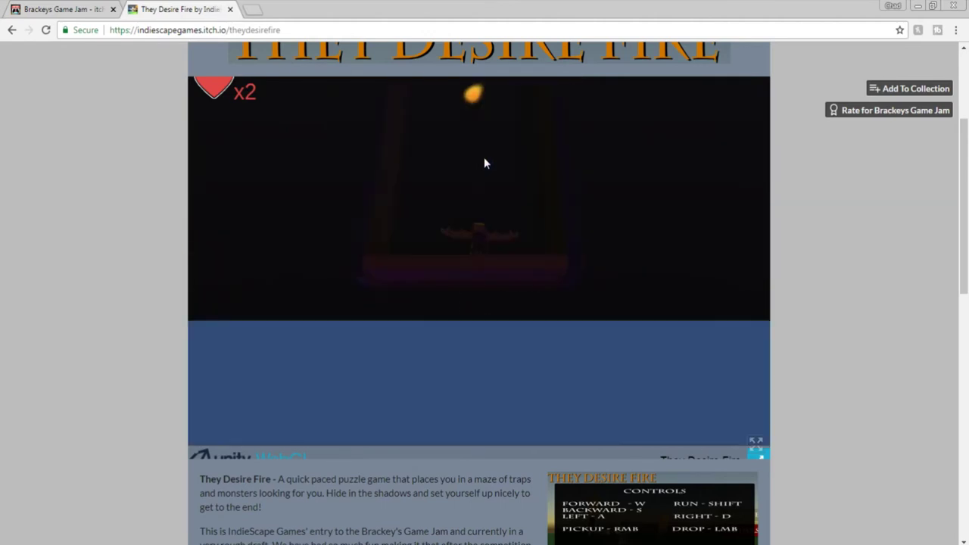
Find the torch in the dark starting corridor and carry it past the spike traps to the X-shaped obstacle
key(w)
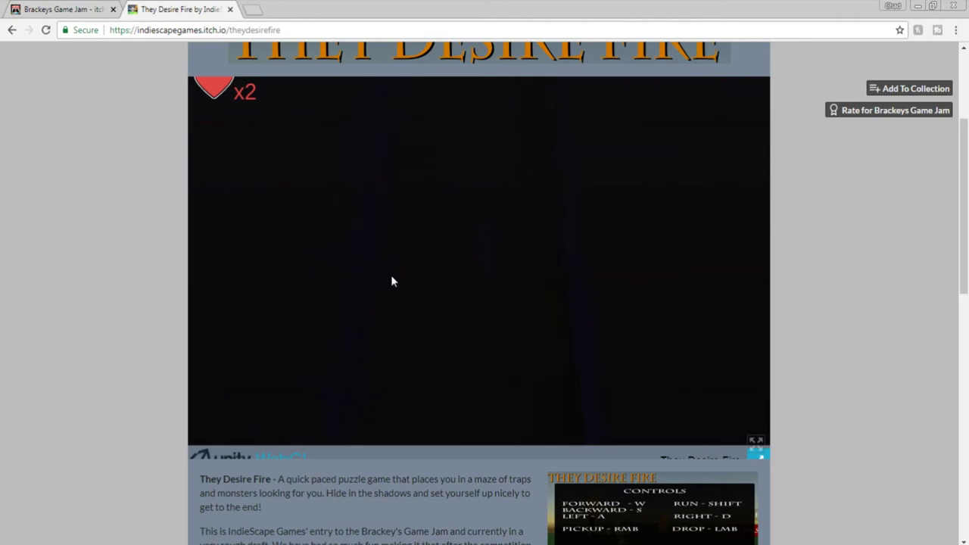
key(s)
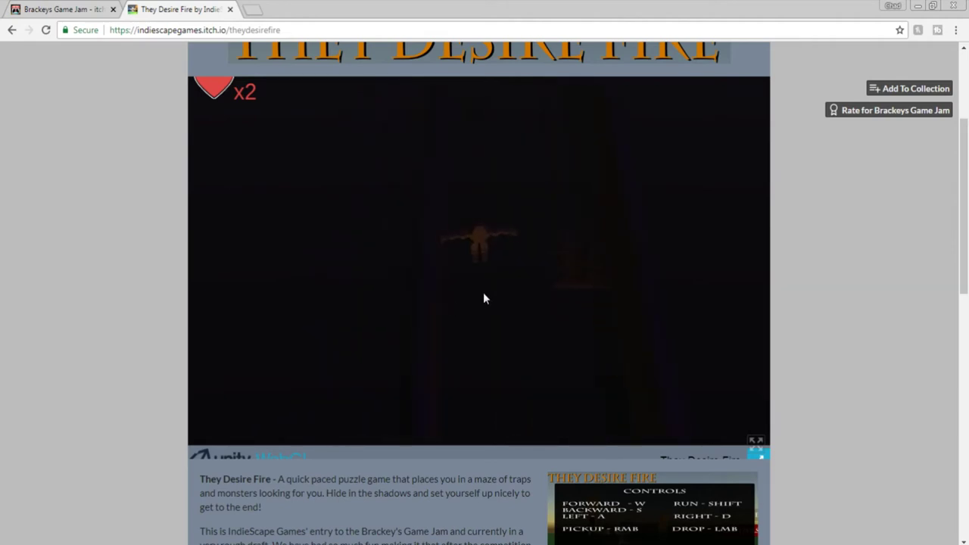
key(d)
key(w)
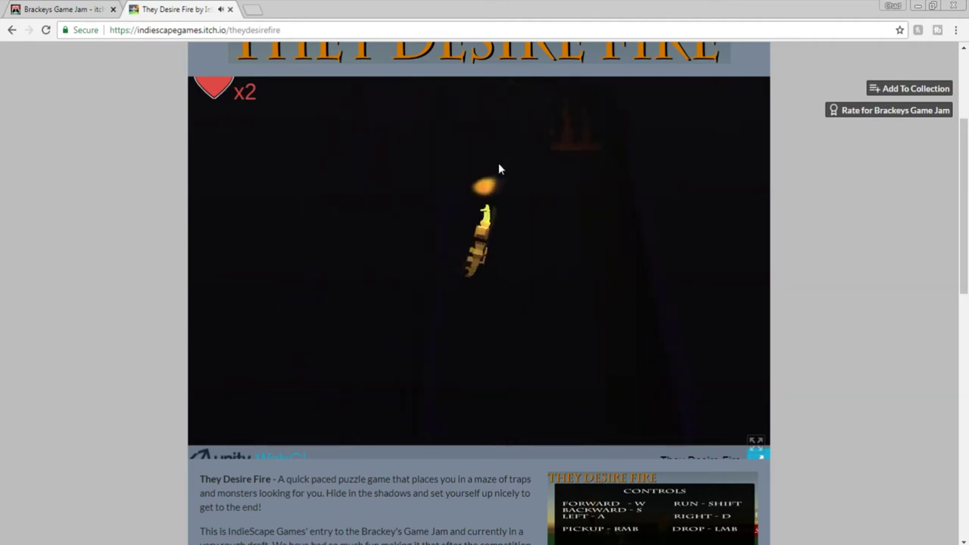
key(w)
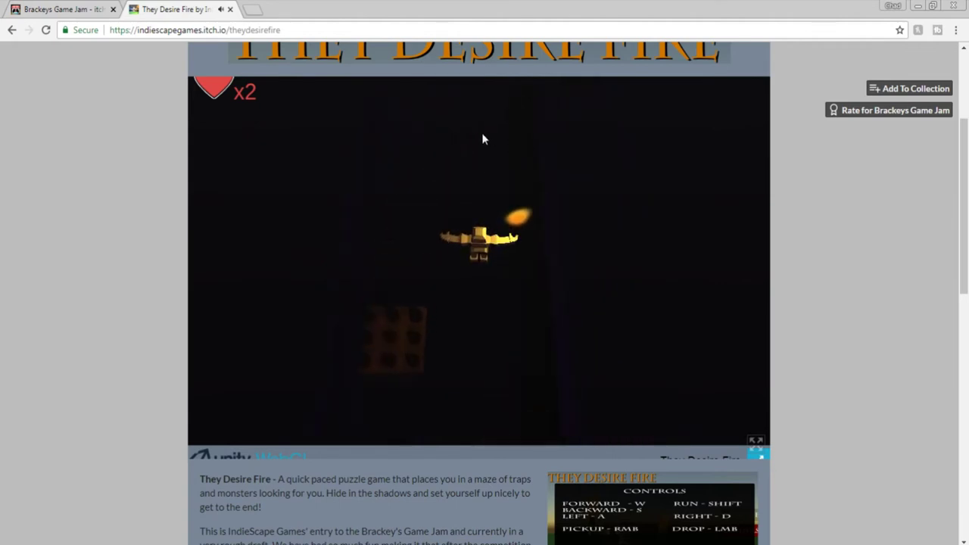
key(w)
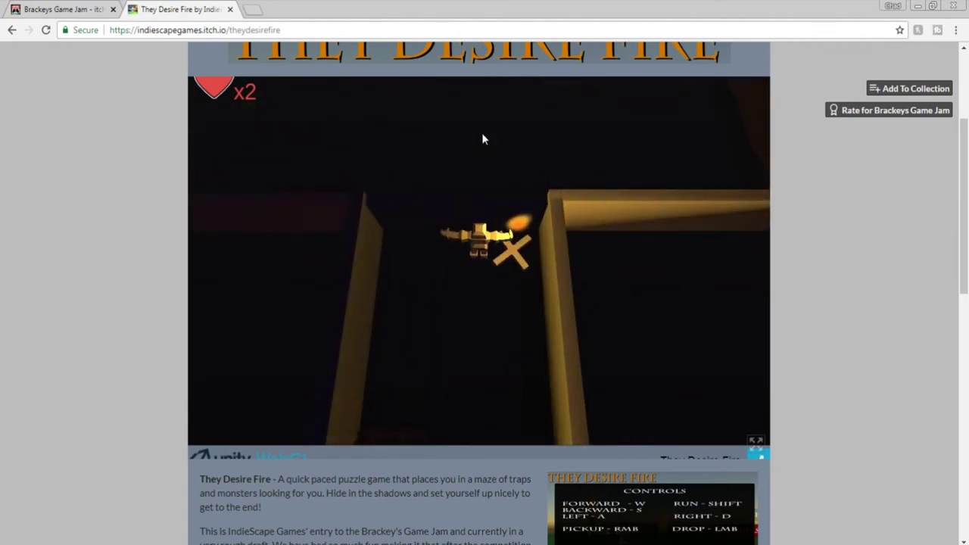
Try to carry the torch from the X-shaped obstacle across the open room past the monsters by the spike row
key(w)
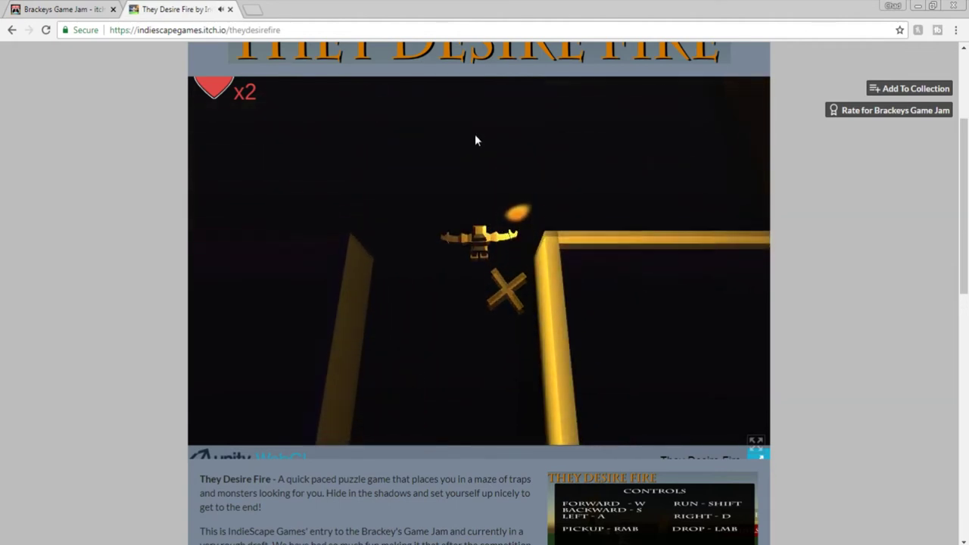
key(w)
key(d)
key(s)
key(a)
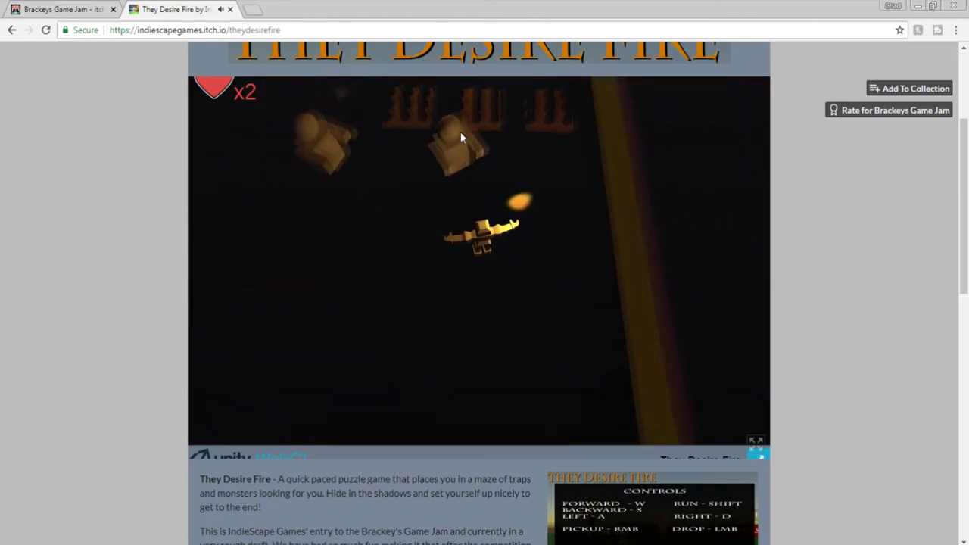
key(w)
key(a)
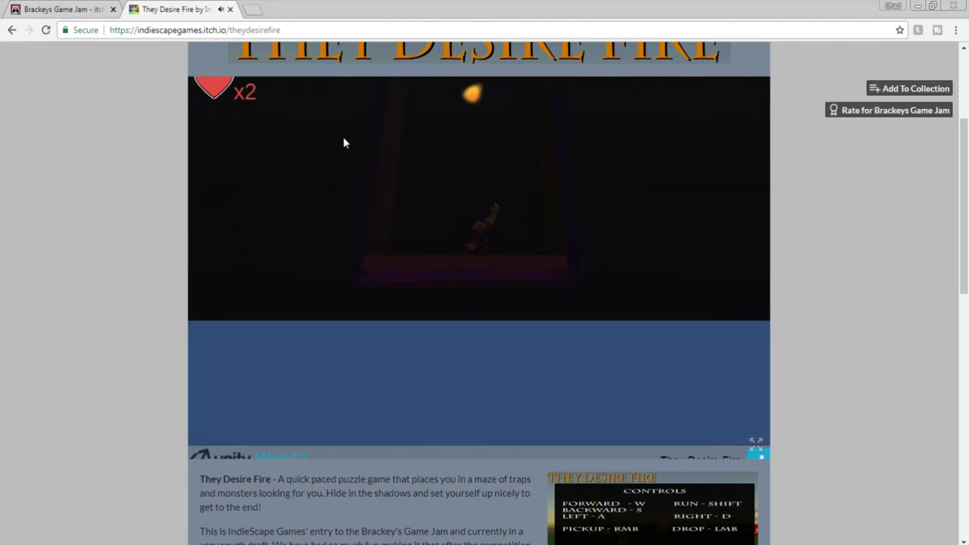
Restart with the torch, steer between the corridor's spike traps, and carry it past the X-shaped obstacle into the open room
key(w)
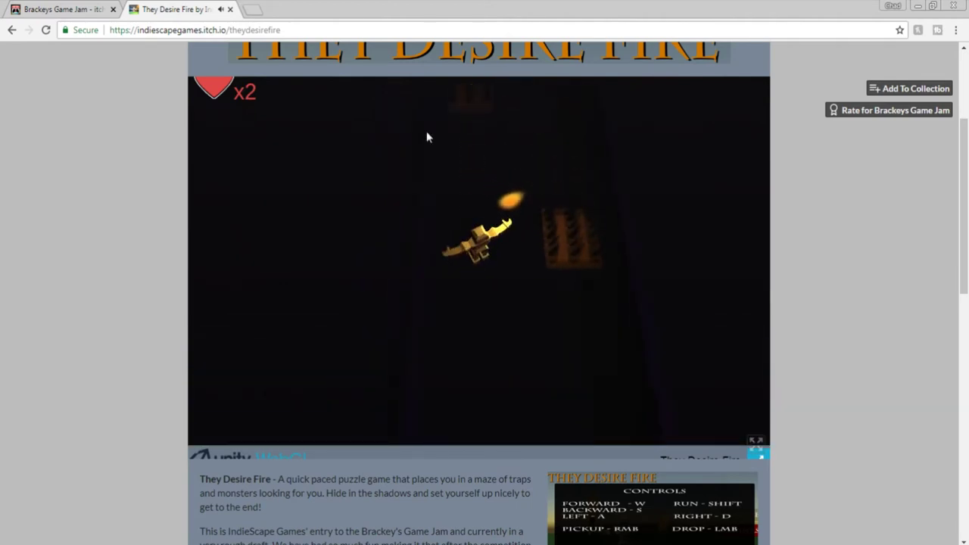
key(d)
key(w)
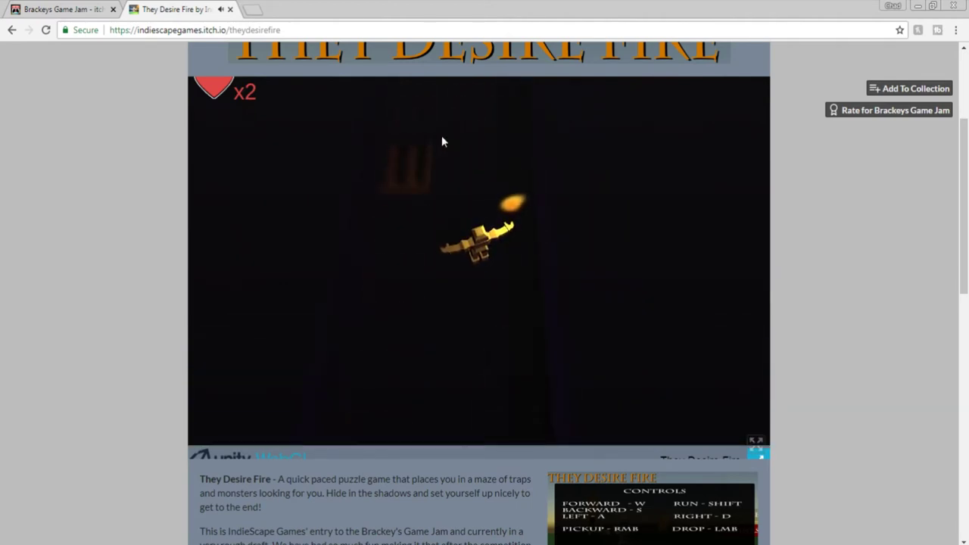
key(w)
key(s)
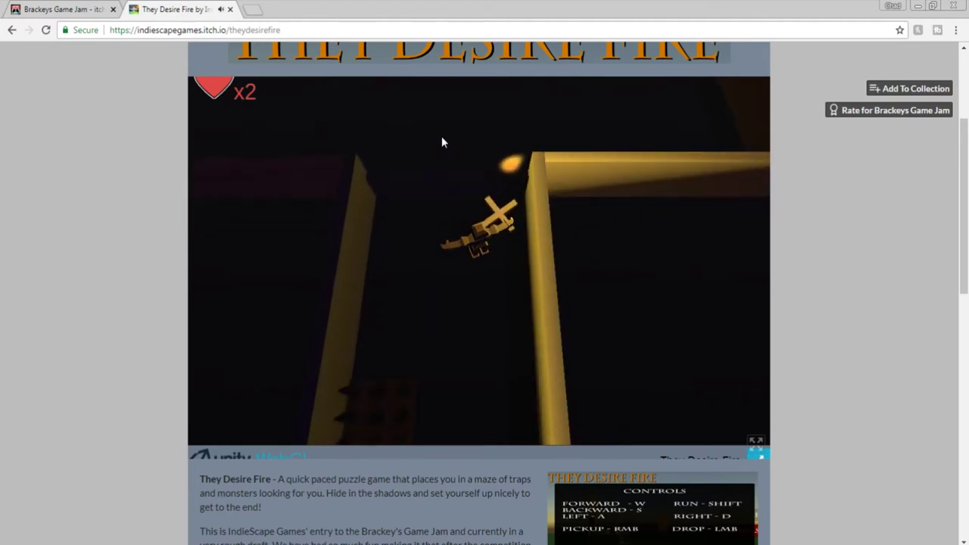
key(w)
key(w)
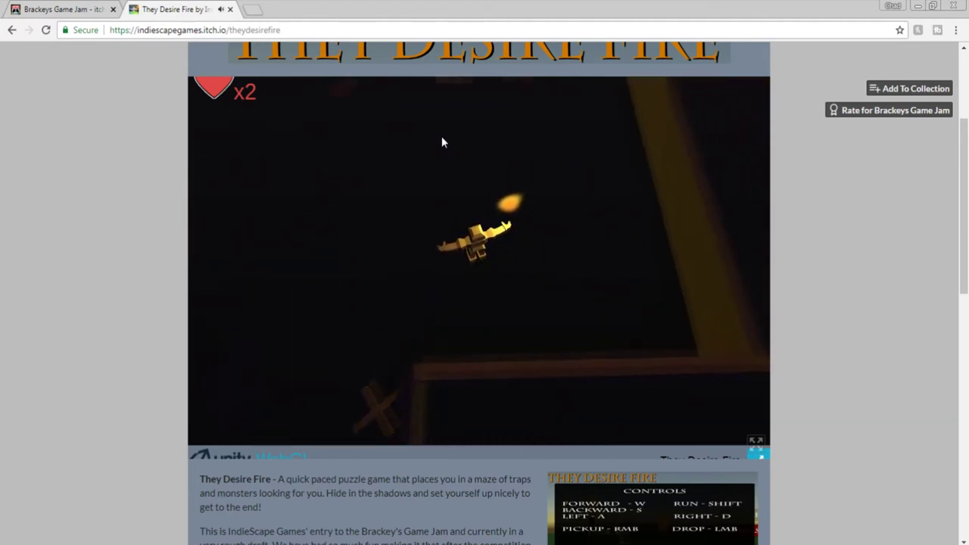
Leave the torch near the side wall to lure the monsters and slip through the dark to the far opening
key(a)
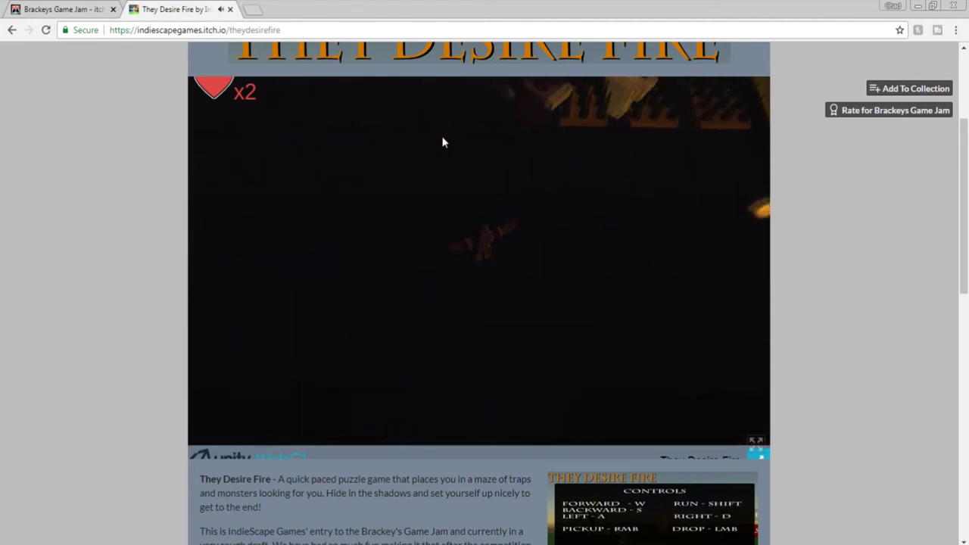
key(w)
key(w)
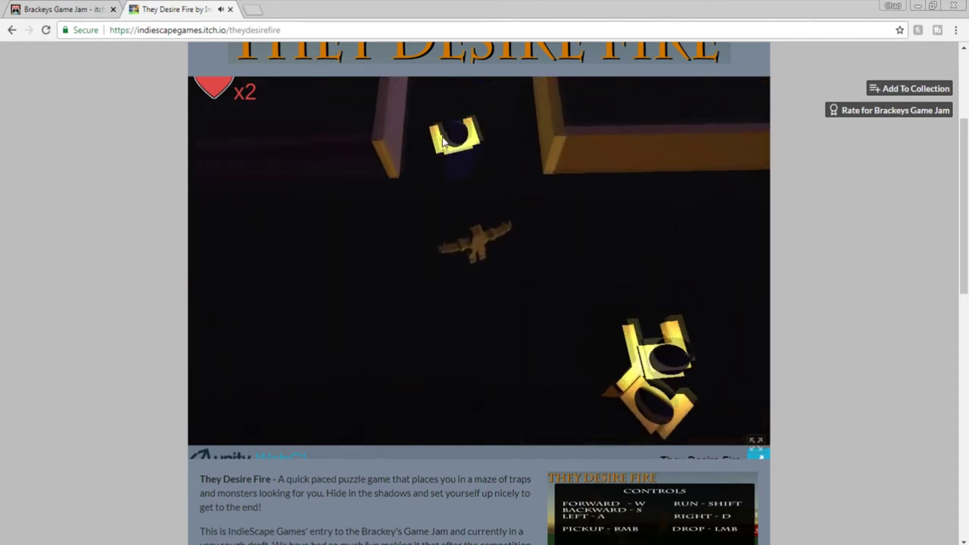
key(d)
key(w)
key(a)
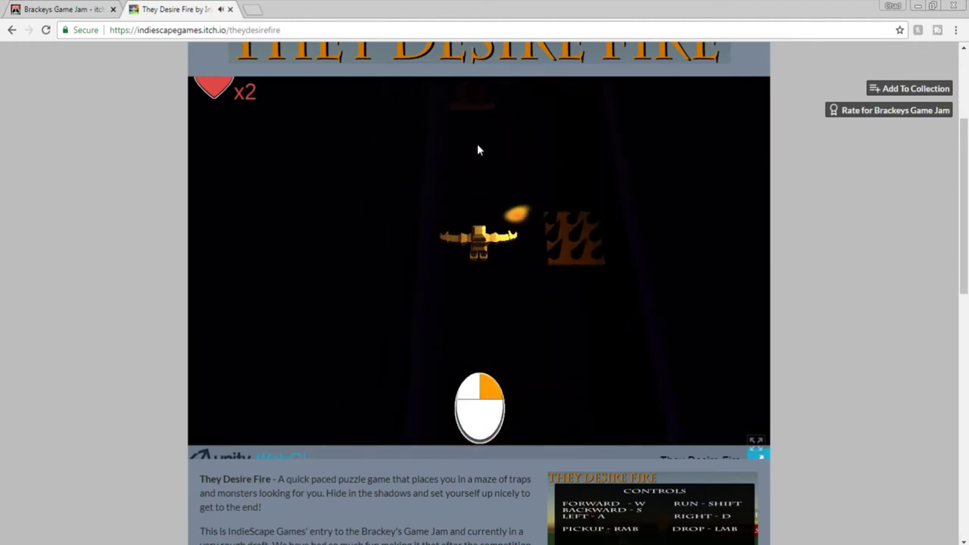
Carry the torch up the next level's corridor past the spikes and around the X-shaped obstacle to the cross passage
key(w)
key(d)
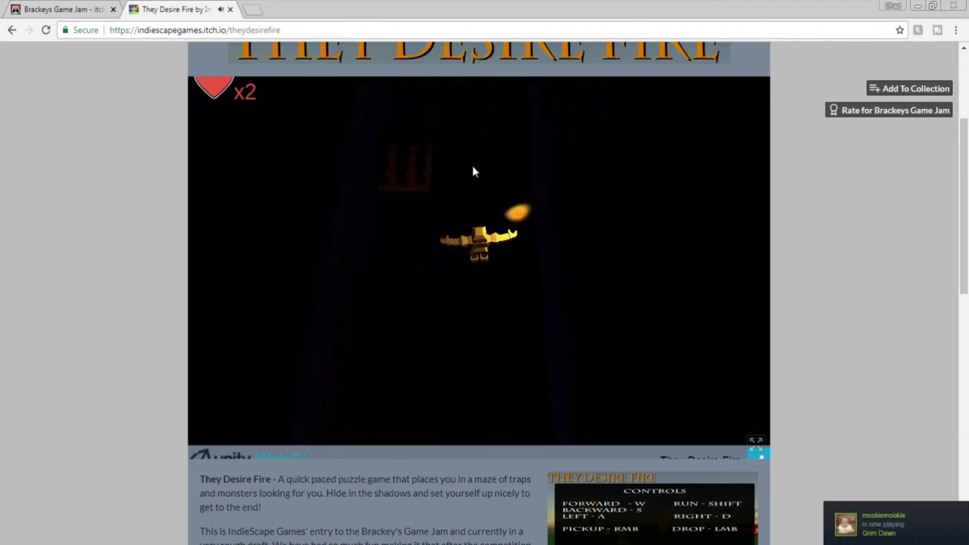
key(w)
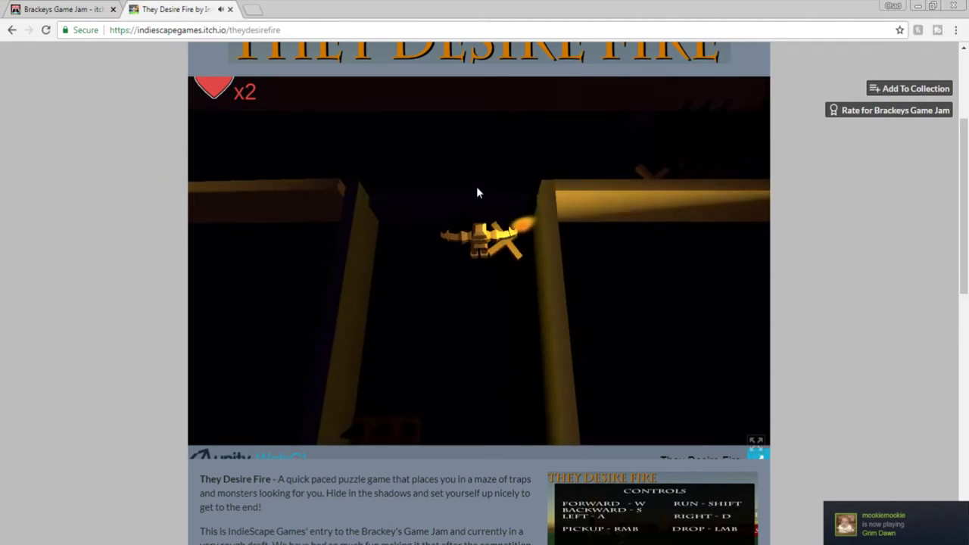
key(w)
key(s)
key(w)
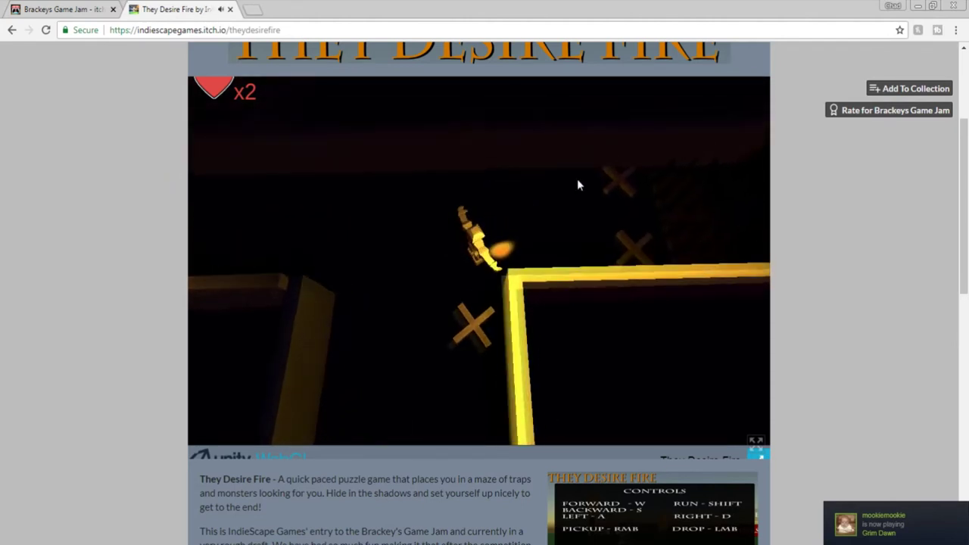
Carry the torch into the dead-end alcove between the two X-shaped obstacles, around the spike trap, to the fire pot
key(w)
key(d)
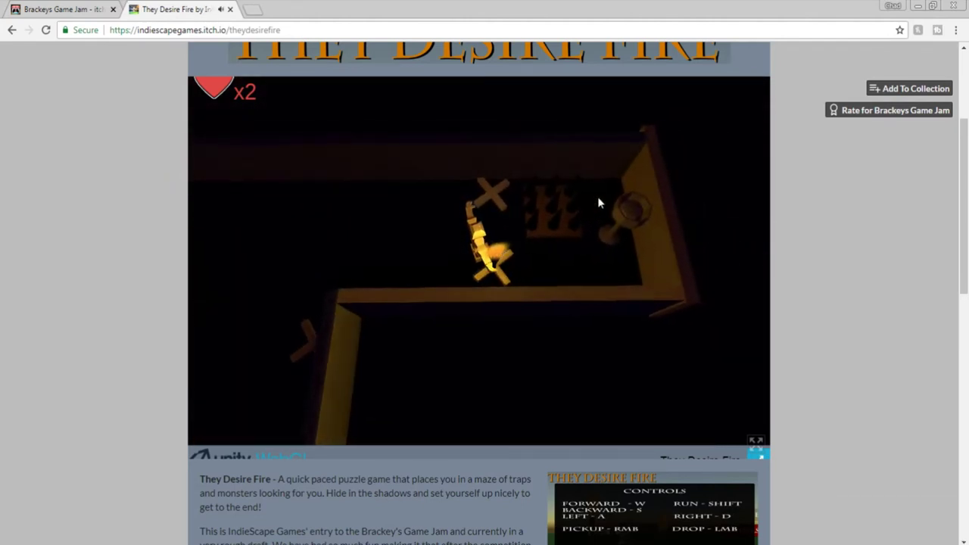
key(w)
key(d)
key(s)
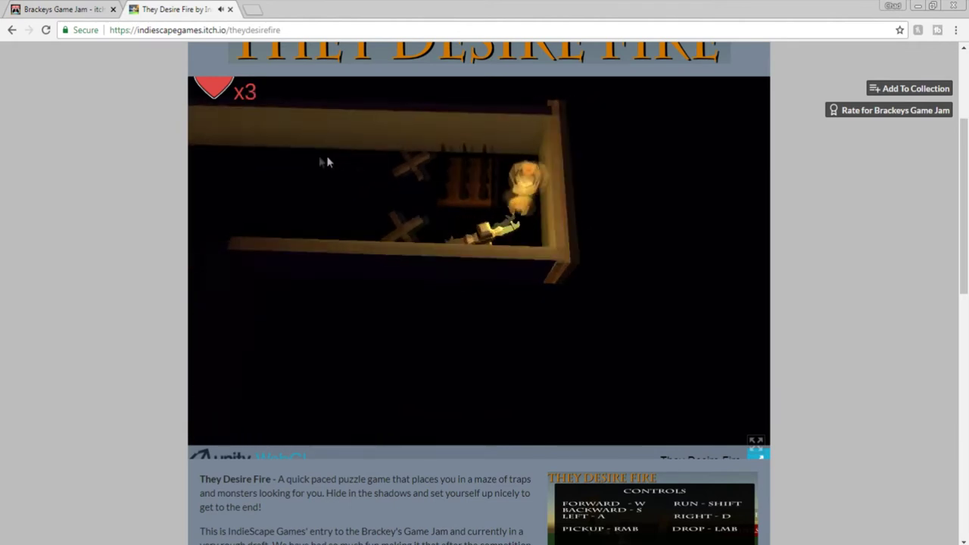
Return along the cross passage, drop the torch in front of the approaching monster, and retreat into the entrance corridor
key(w)
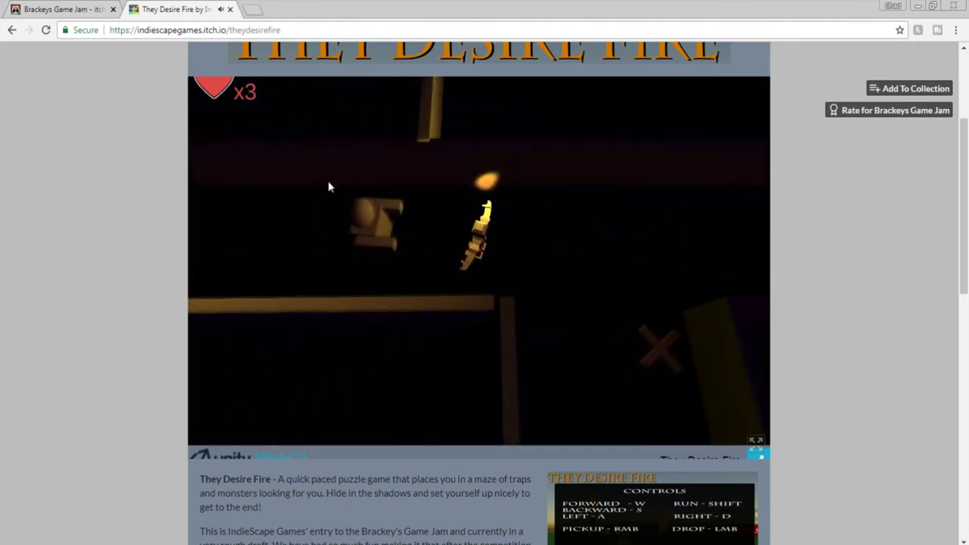
click(328, 182)
key(s)
key(a)
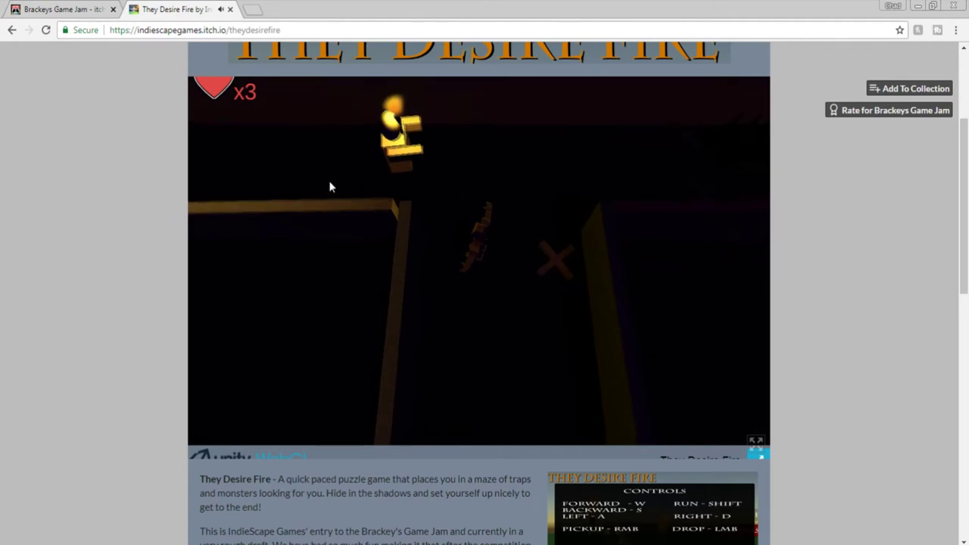
Sneak along the wall past the monster at the dropped torch and continue down the cross passage
key(w)
key(w)
key(a)
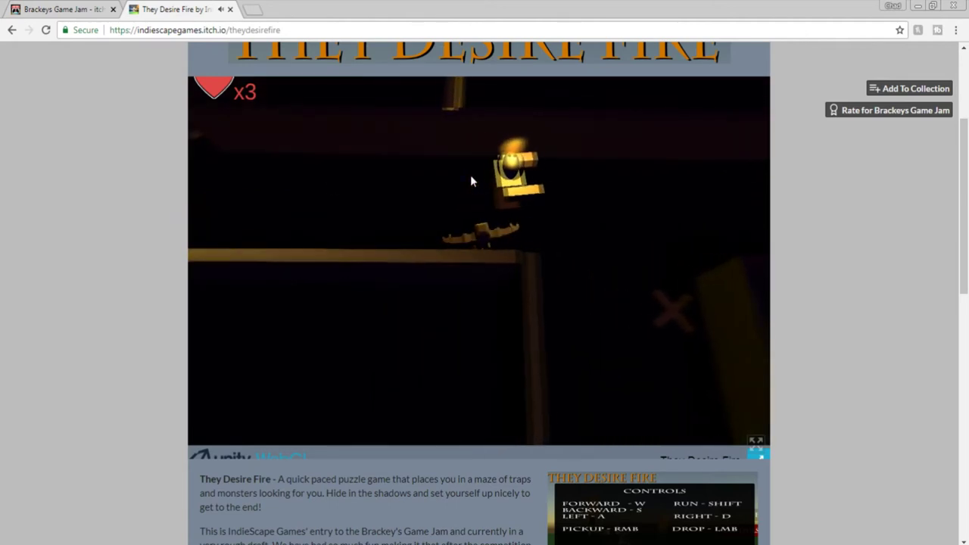
key(a)
Head up the side corridor past the corner monster and the X-shaped obstacle, dodging the monster beyond it
key(w)
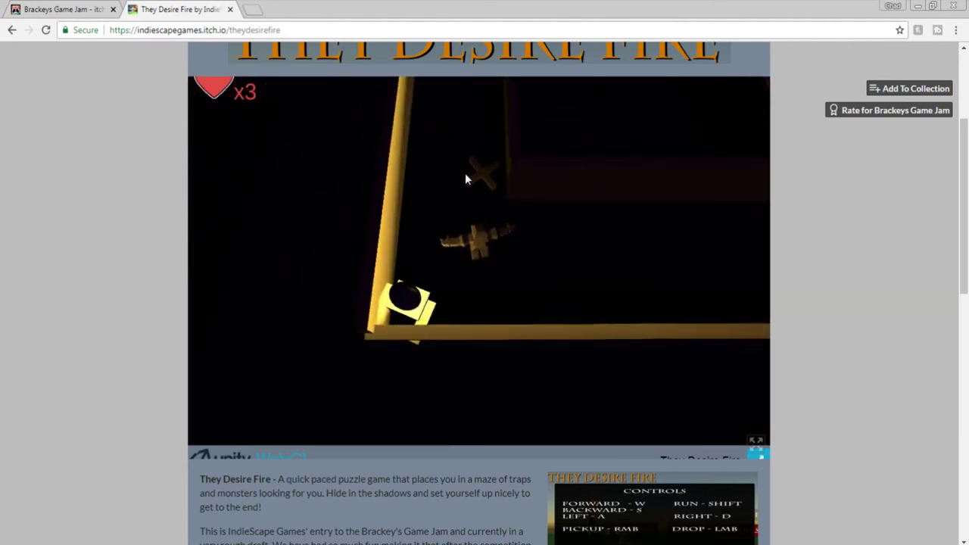
key(w)
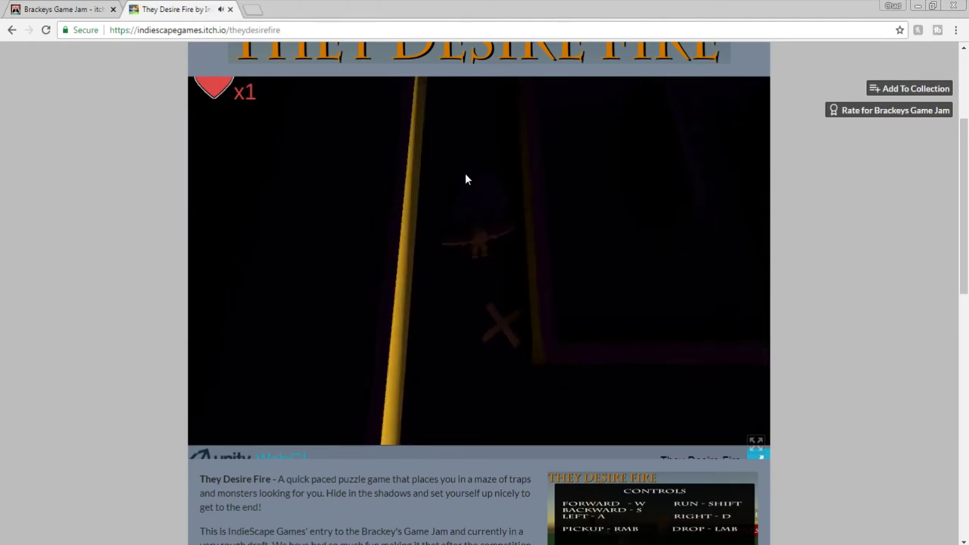
key(s)
key(d)
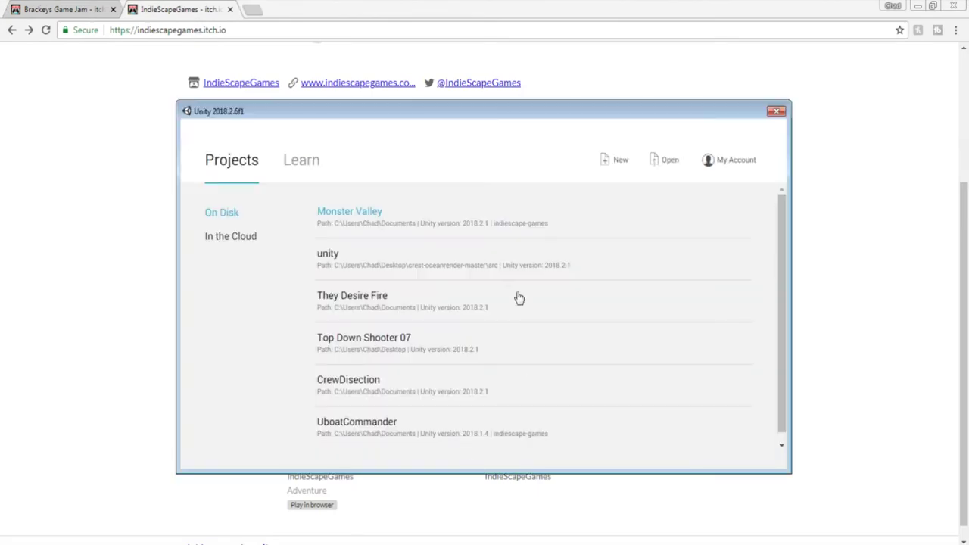
Switch to the Unity launcher and open the They Desire Fire project
click(357, 308)
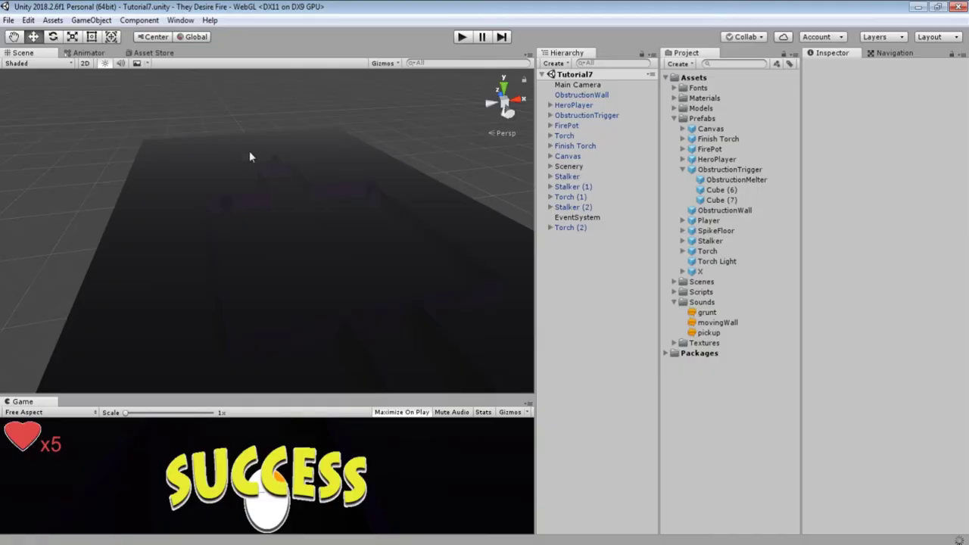
Collapse the Prefabs and Sounds folders in the project assets and select the Assets root folder
click(674, 120)
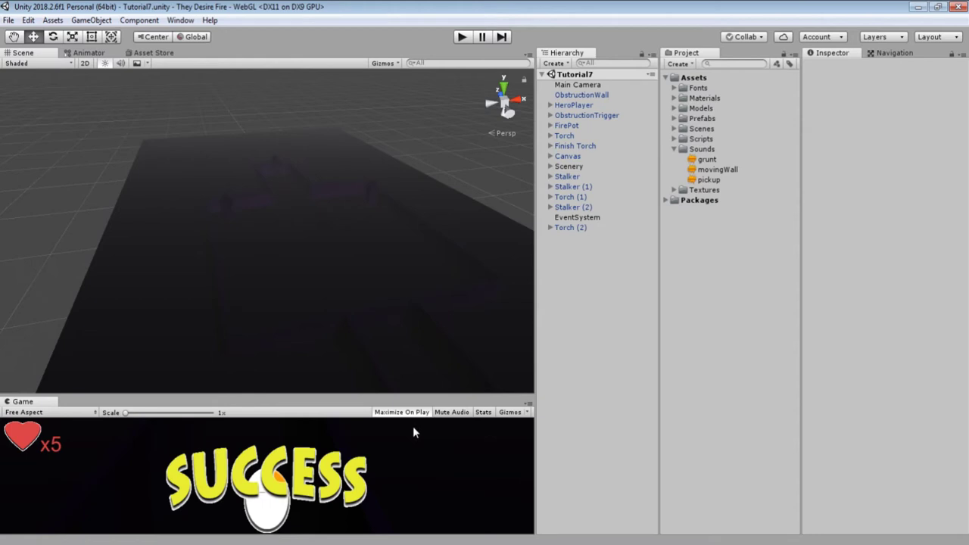
right_drag(327, 248, 466, 272)
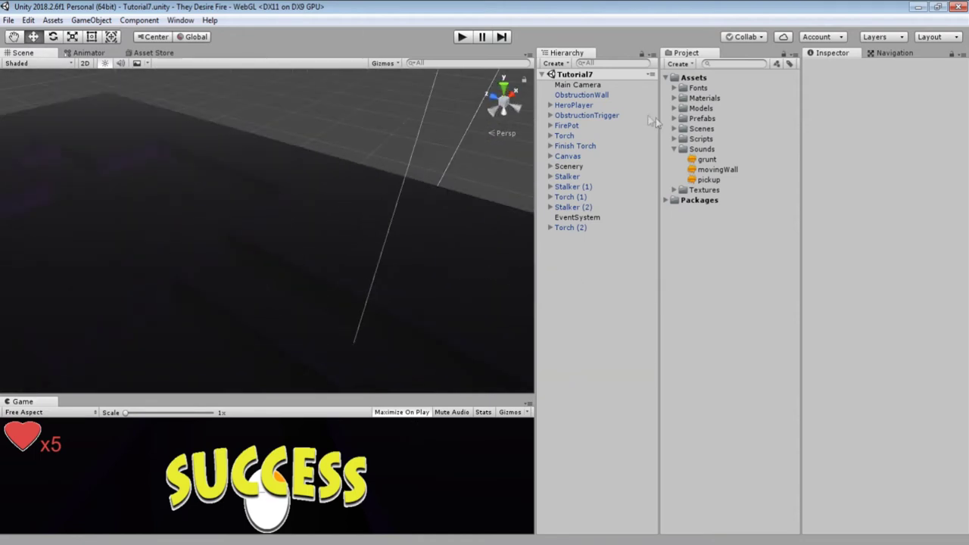
click(674, 149)
click(673, 79)
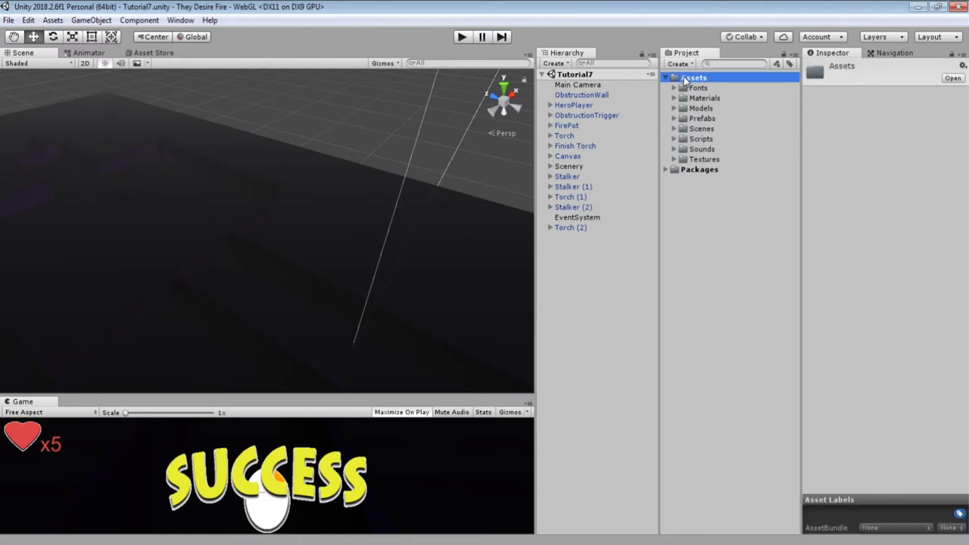
Show the CharlemagneStd-Bold font's import settings in the Fonts folder, then collapse the folder and select it
click(676, 88)
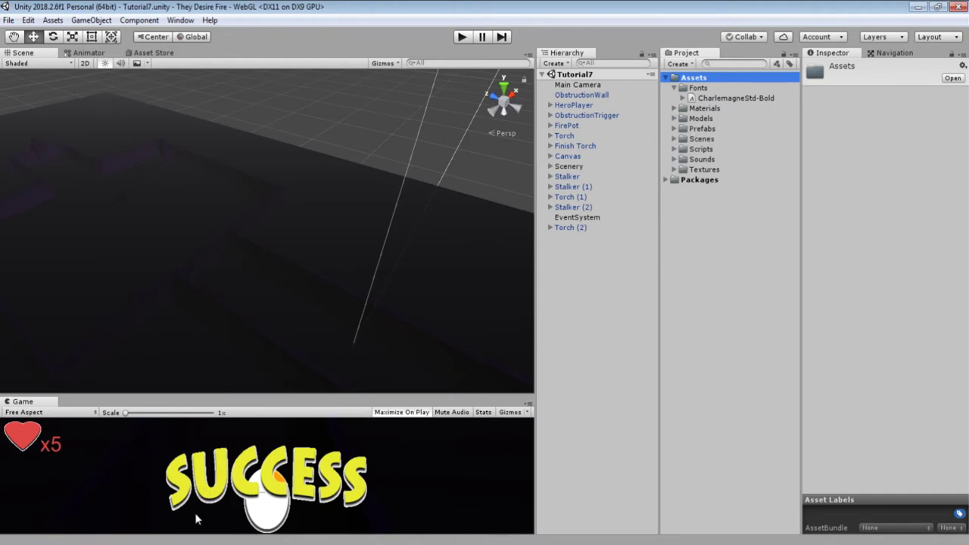
click(704, 100)
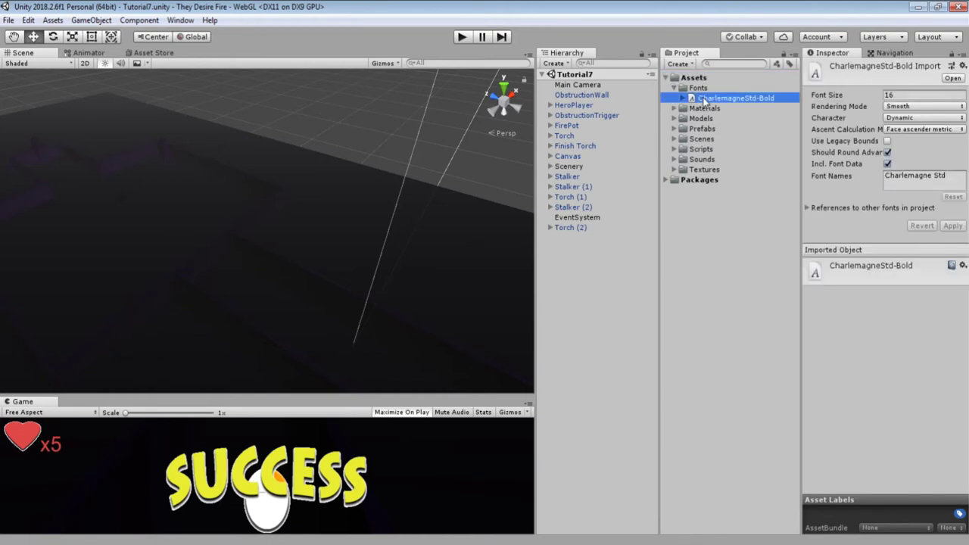
click(674, 88)
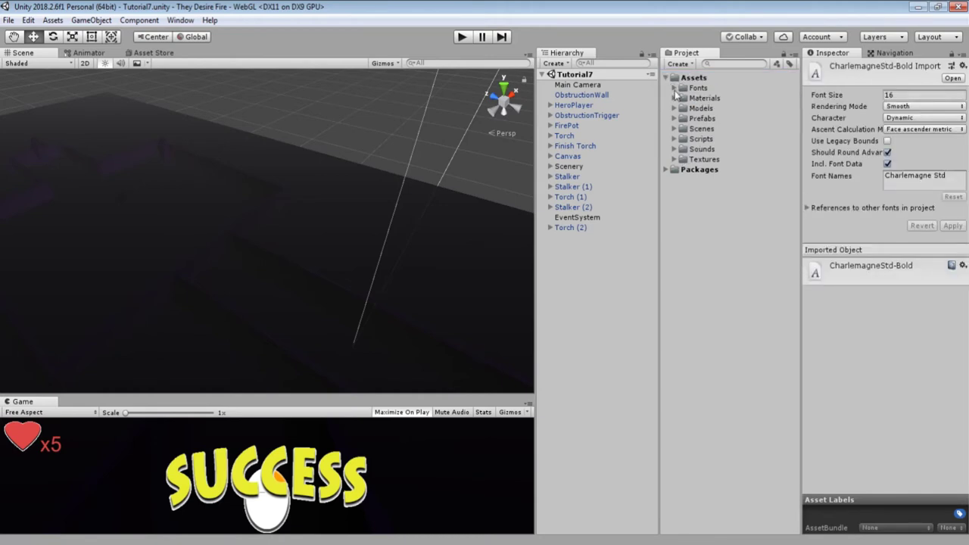
click(690, 89)
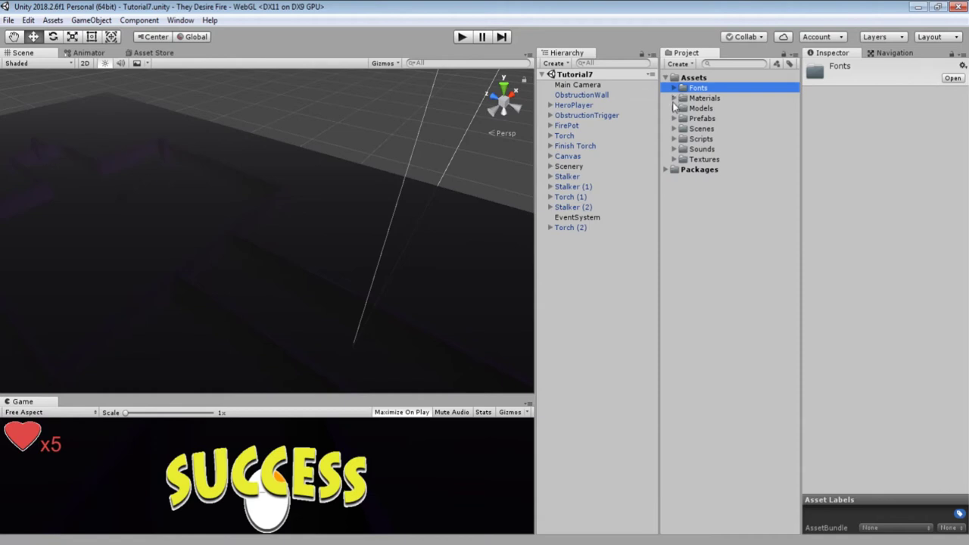
Inspect the Grass, Spikes and wood materials, rotate the Spikes preview sphere, and collapse the Materials folder
click(675, 99)
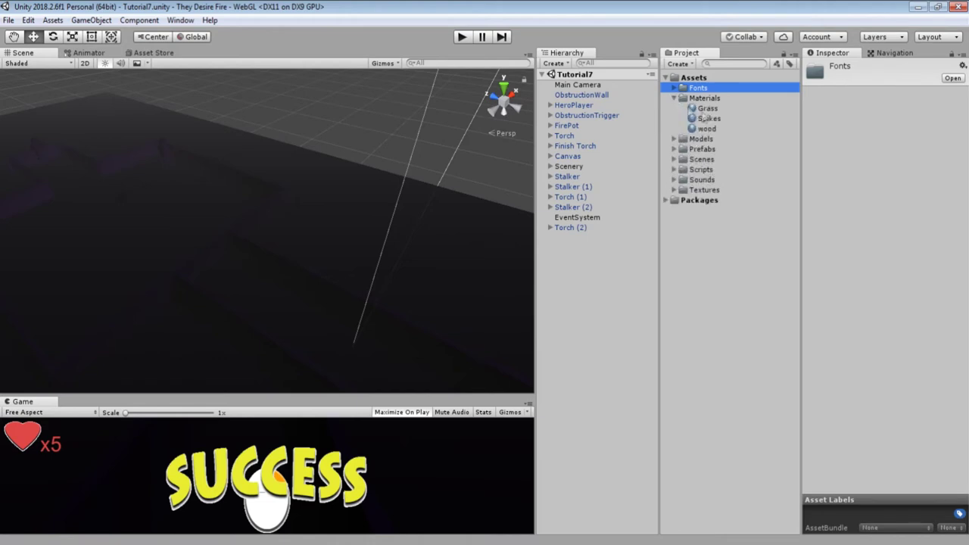
click(705, 108)
click(706, 118)
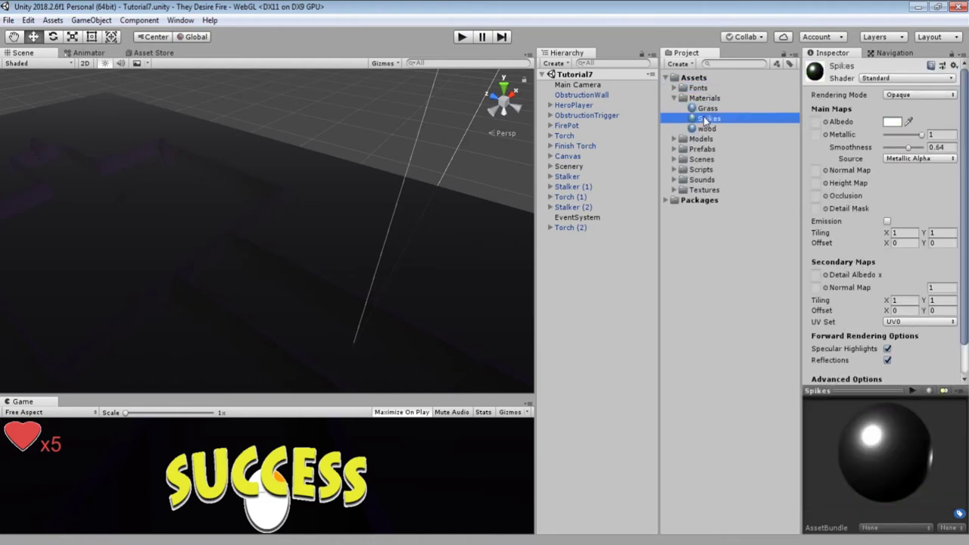
click(704, 138)
click(708, 128)
click(709, 119)
drag(862, 456, 852, 396)
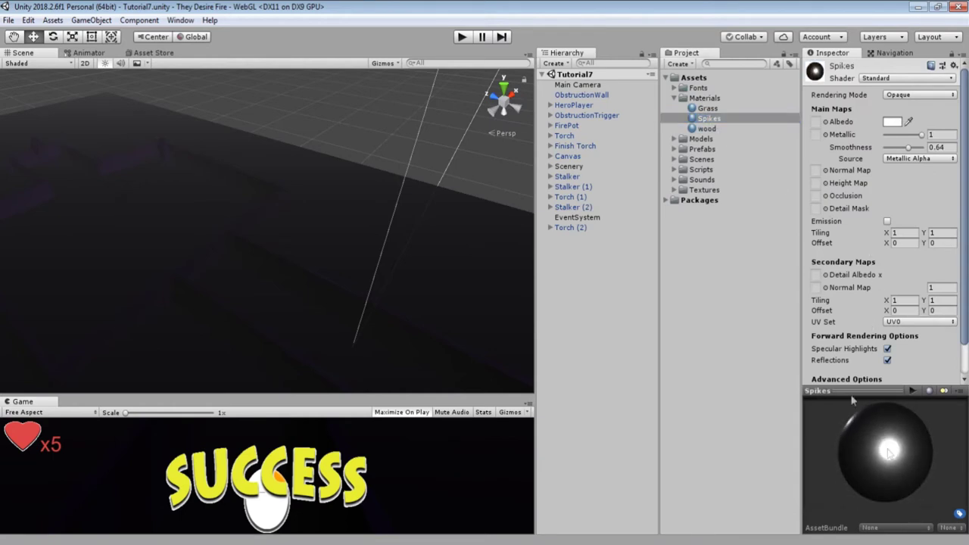
click(673, 99)
Expand the Models folder and inspect the arrow and firePot models from different angles in the preview
click(674, 108)
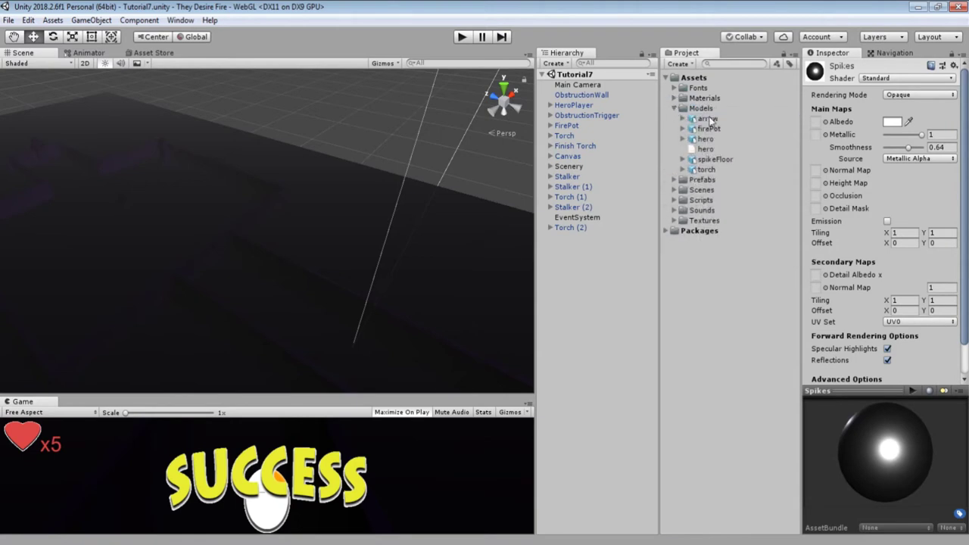
click(709, 119)
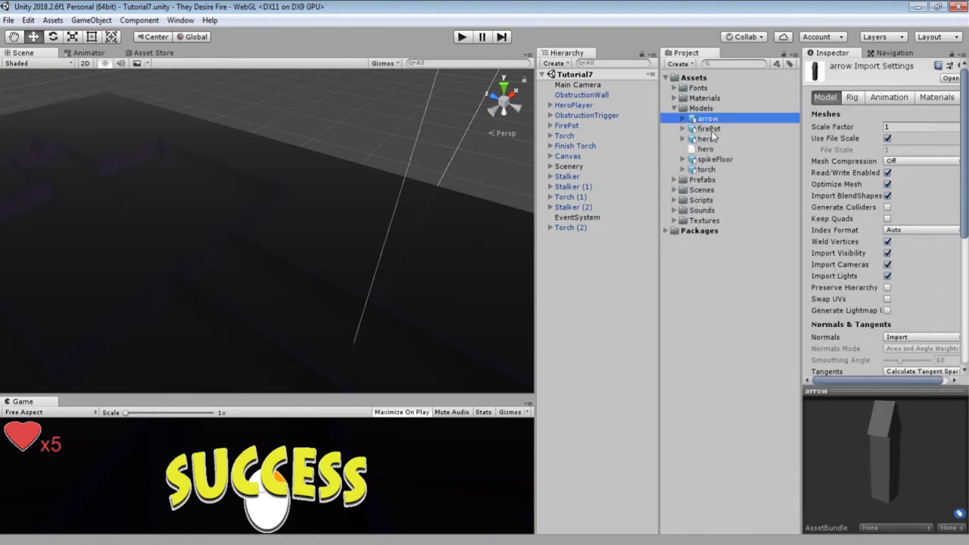
drag(893, 433, 841, 415)
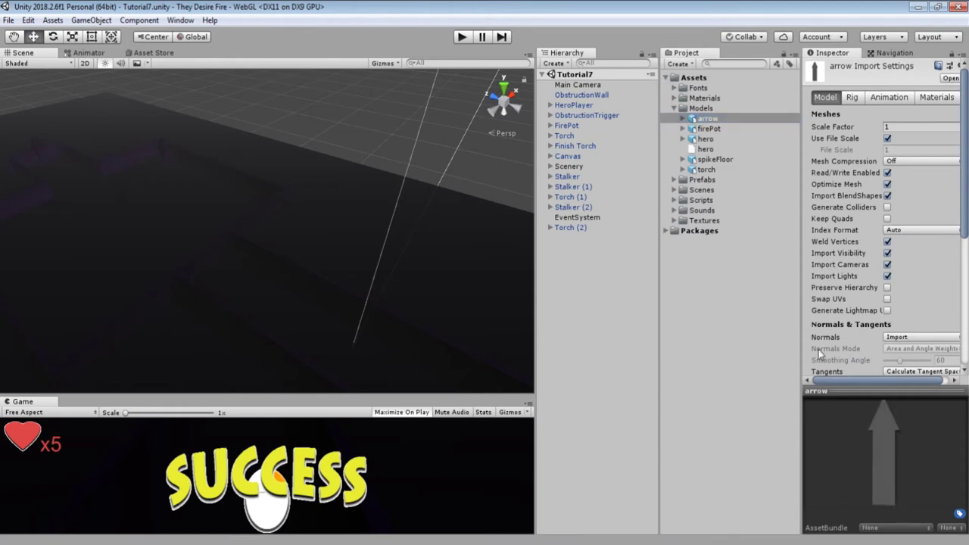
click(709, 130)
drag(892, 461, 863, 424)
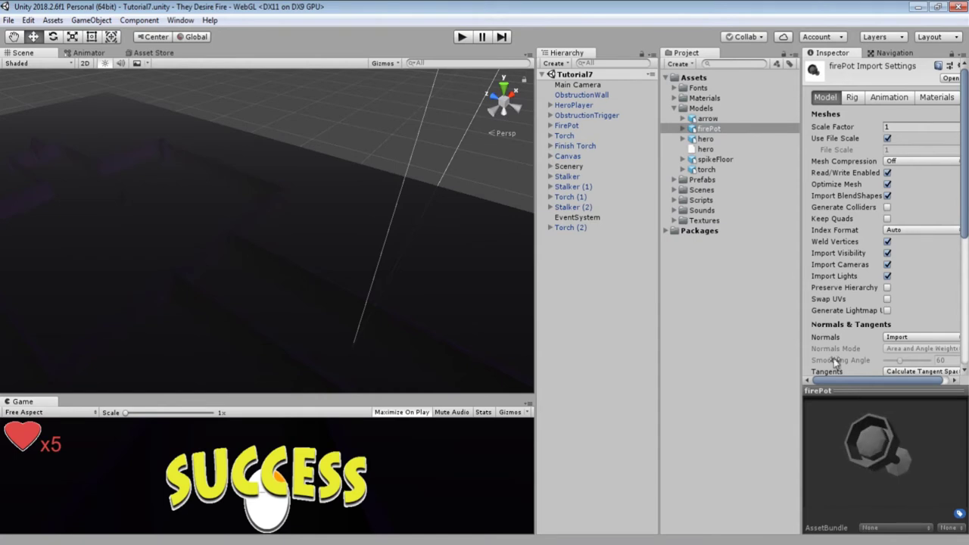
Inspect the hero model by rotating it in the preview
click(706, 139)
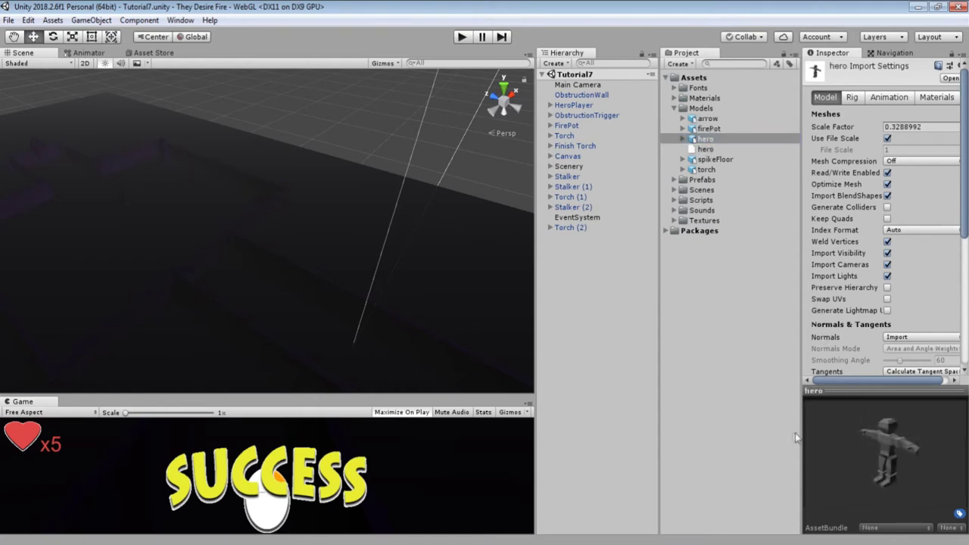
drag(795, 433, 833, 433)
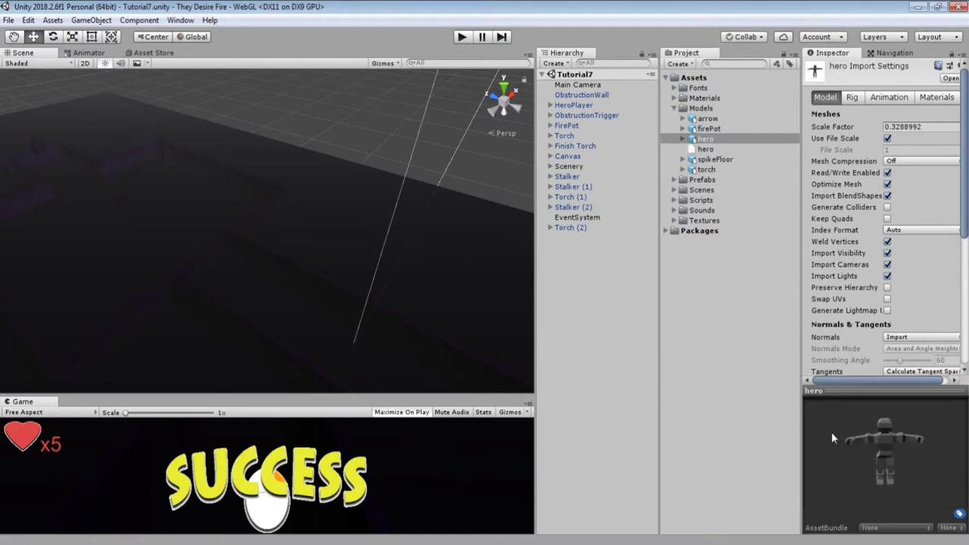
drag(832, 431, 871, 453)
drag(883, 474, 888, 443)
Inspect the spikeFloor and torch models from different angles in the preview, then collapse the Models folder
click(714, 160)
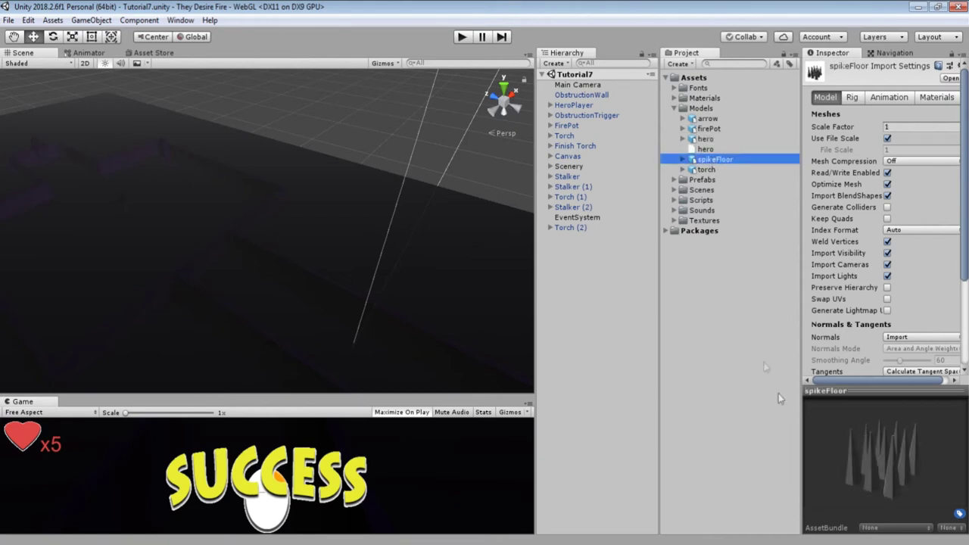
drag(869, 448, 874, 438)
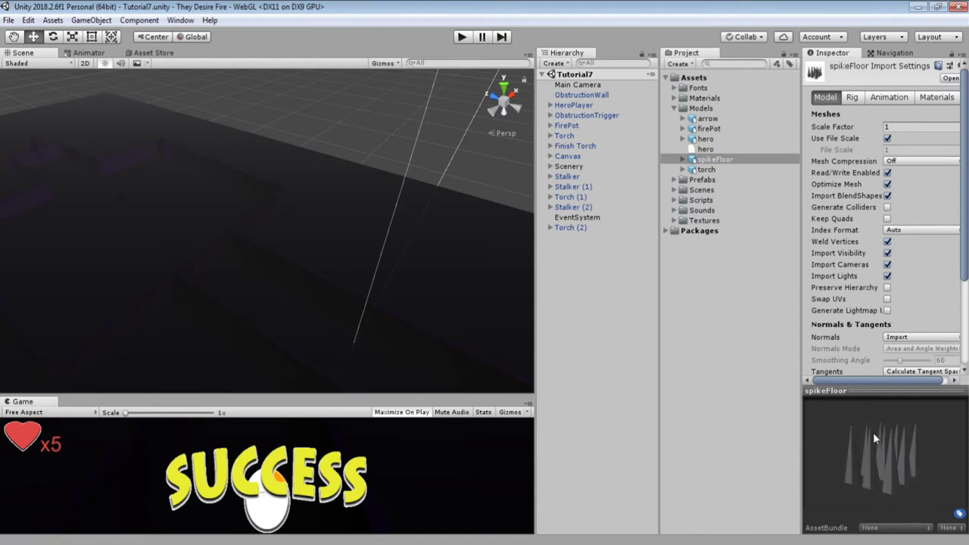
click(707, 171)
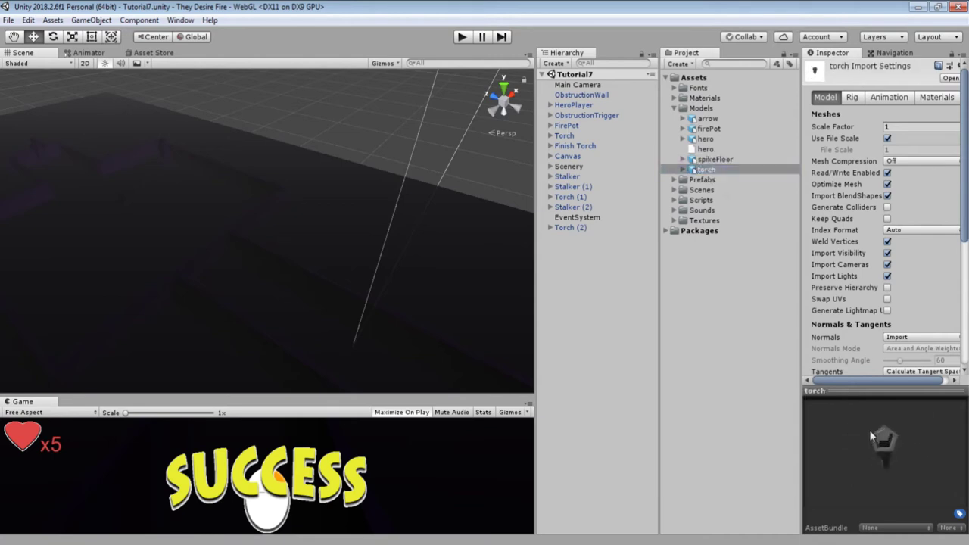
mouse_move(877, 411)
mouse_down()
mouse_move(879, 423)
mouse_move(805, 431)
mouse_move(836, 436)
mouse_move(872, 484)
mouse_move(869, 542)
mouse_move(852, 521)
mouse_move(900, 396)
mouse_move(889, 397)
mouse_up()
click(675, 109)
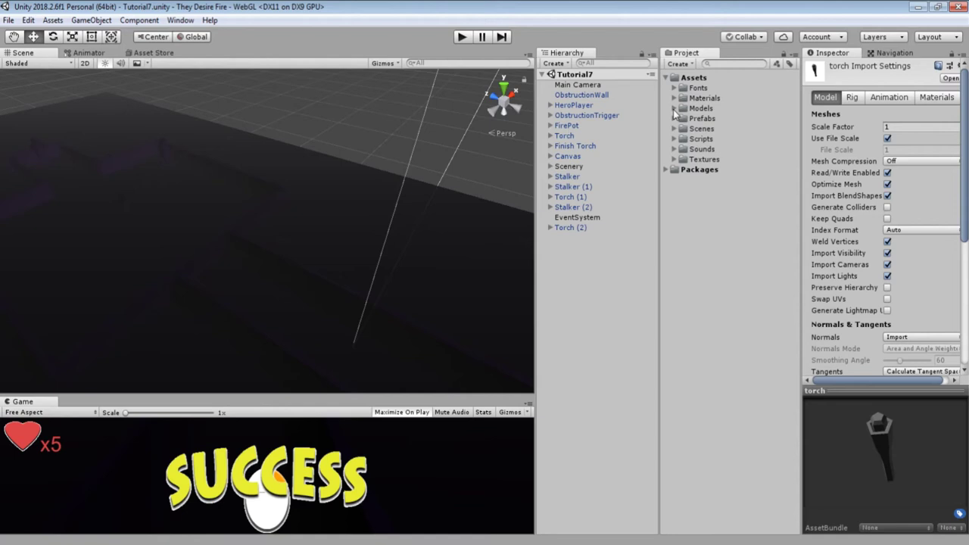
Reopen the Materials folder to show the Grass and wood materials, then collapse it
click(673, 98)
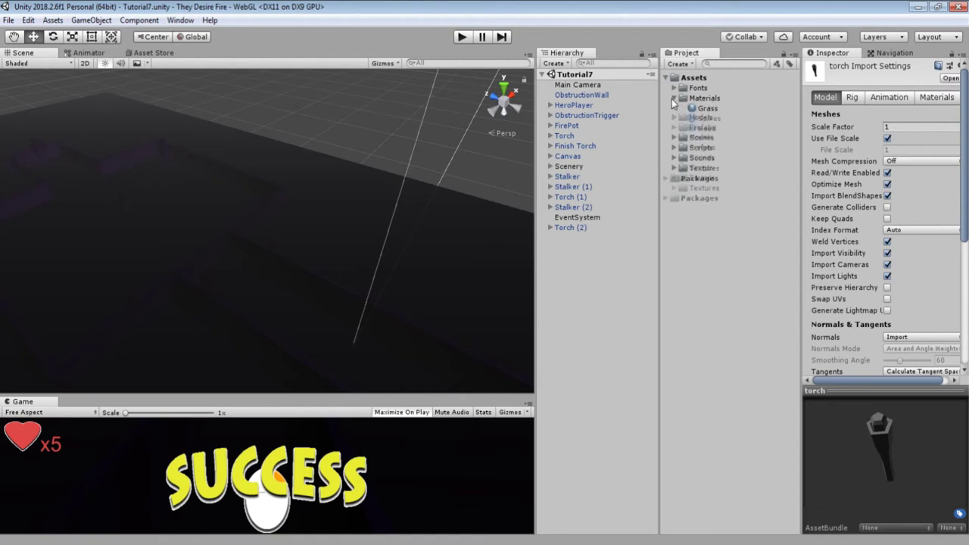
click(706, 109)
click(704, 129)
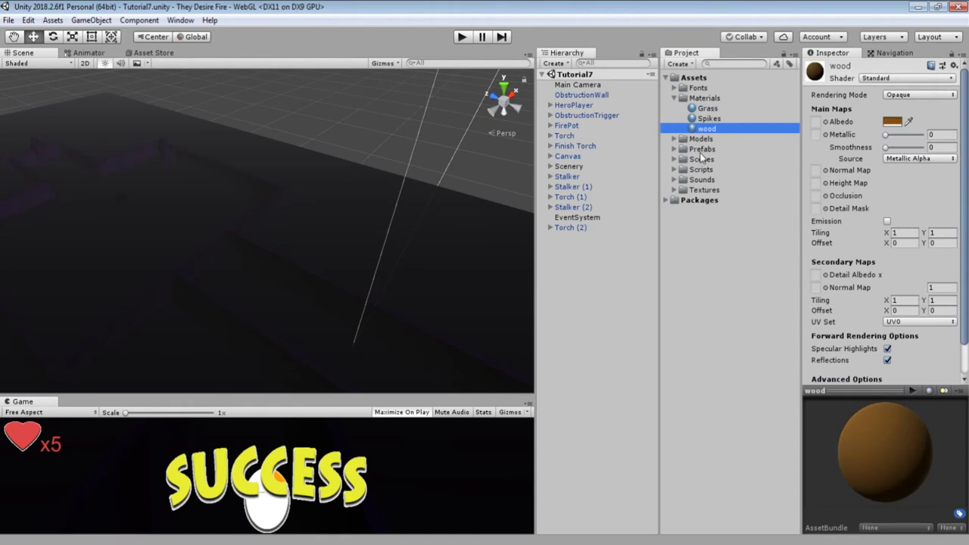
click(673, 99)
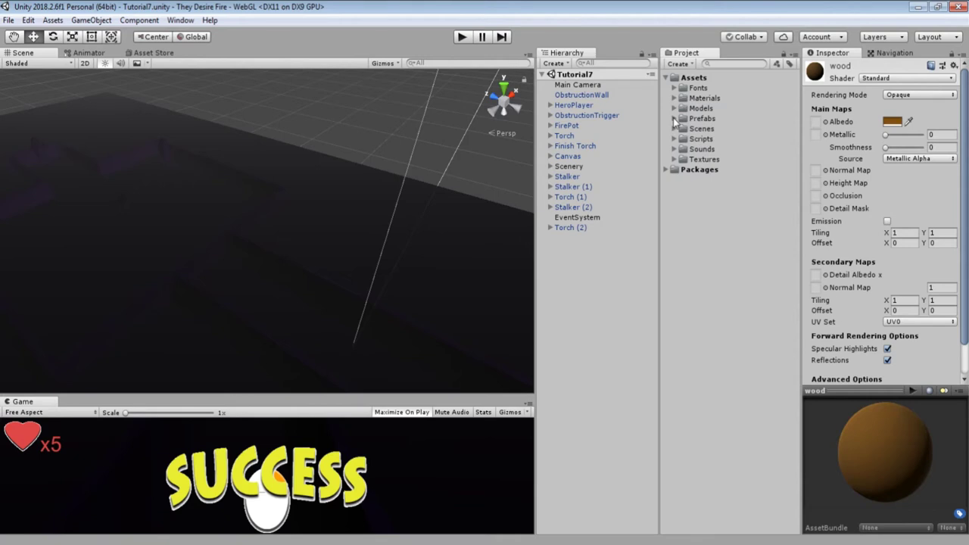
Show the Canvas prefab in the Prefabs folder and inspect the RightMouse and LeftMouse images under the scene's Canvas
click(674, 119)
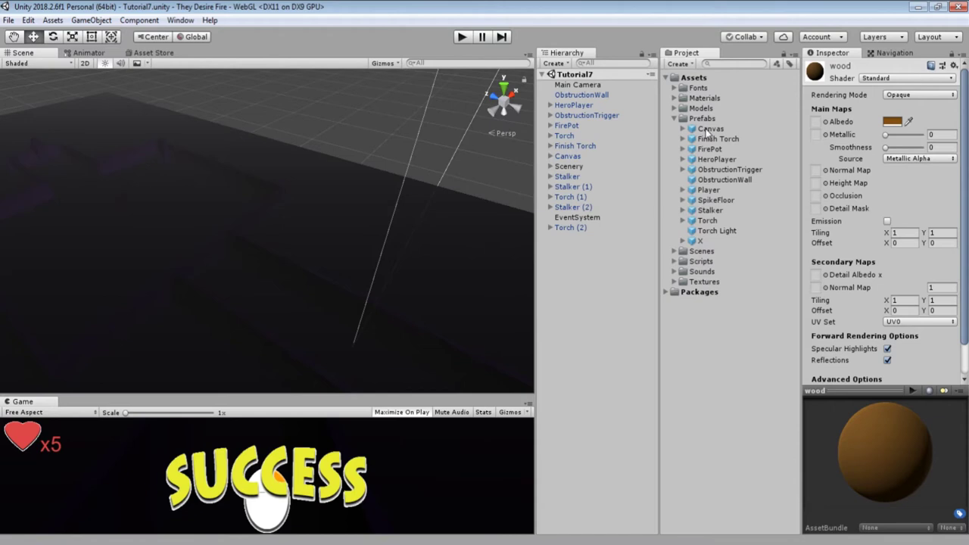
click(707, 130)
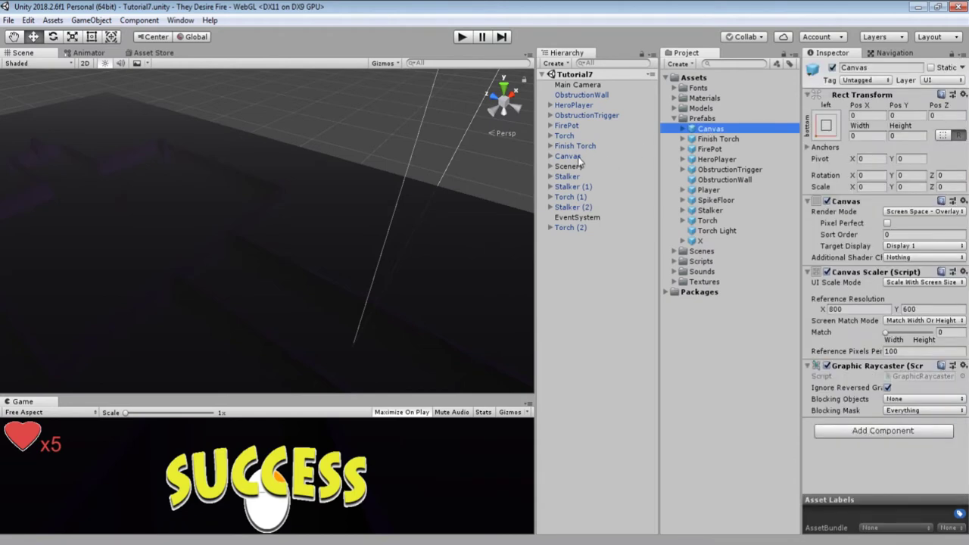
click(551, 156)
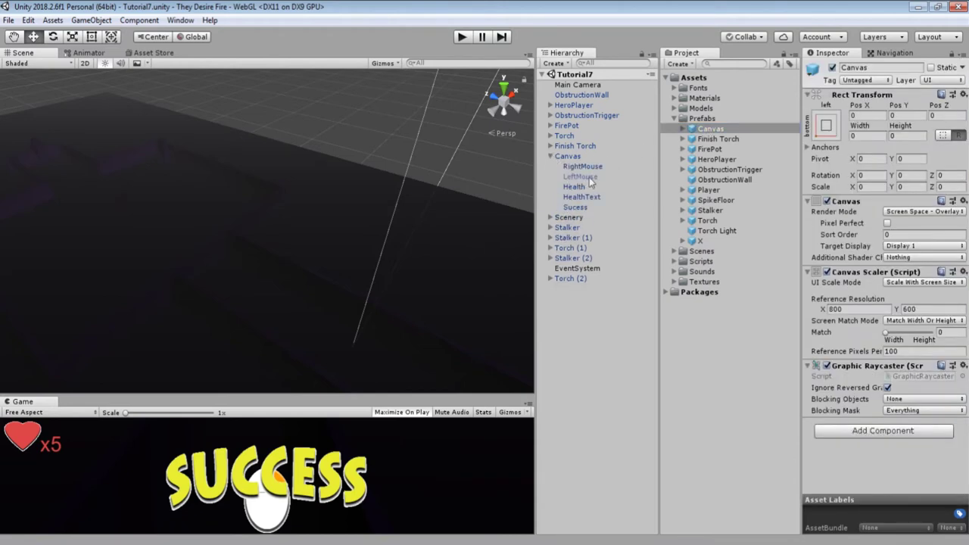
click(583, 166)
click(582, 177)
click(590, 166)
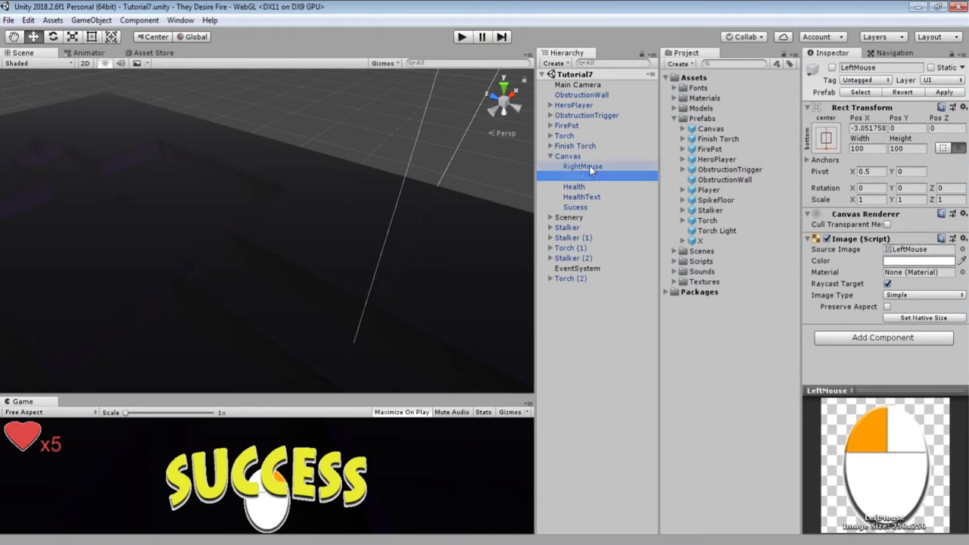
Inspect the Canvas children Health, HealthText, Sucess and RightMouse, then select the Canvas and collapse it
click(587, 187)
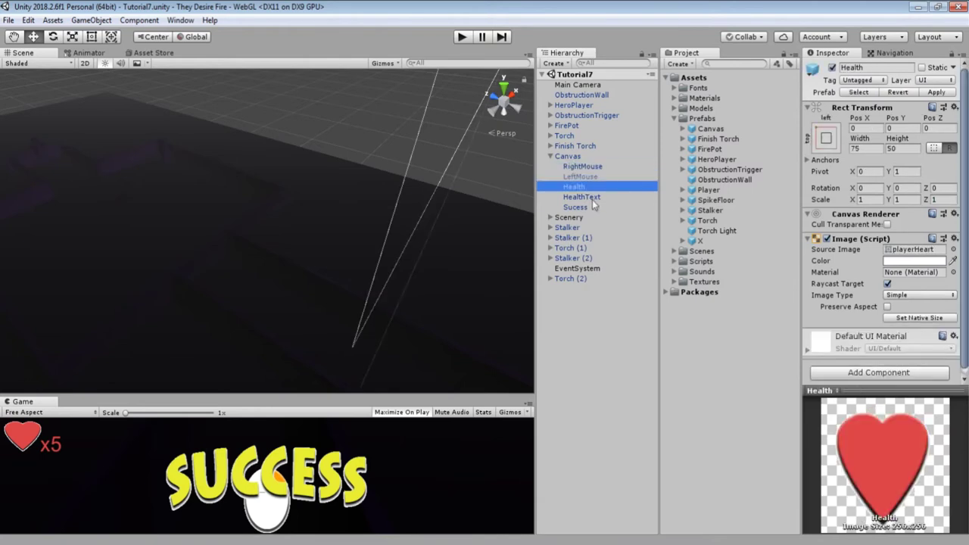
click(591, 198)
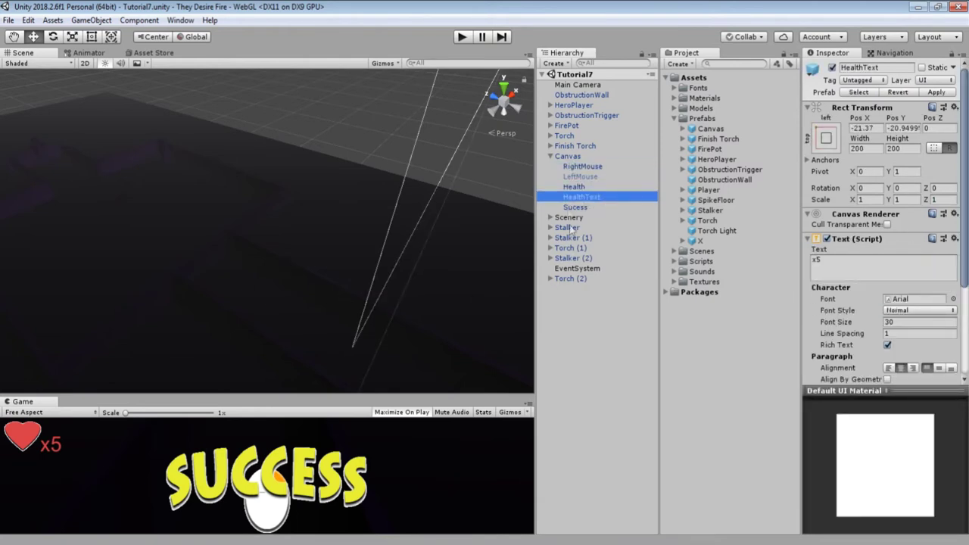
click(573, 207)
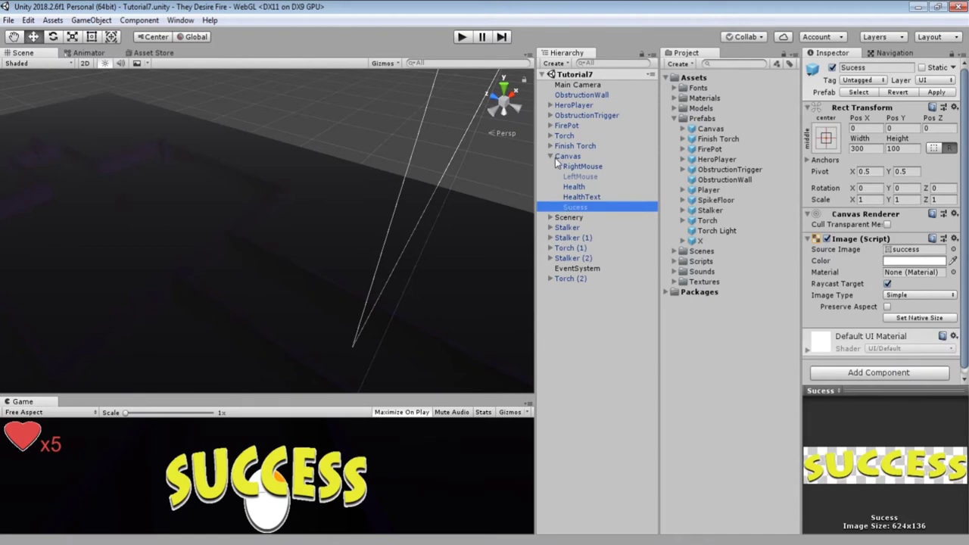
scroll(909, 254, down, 1)
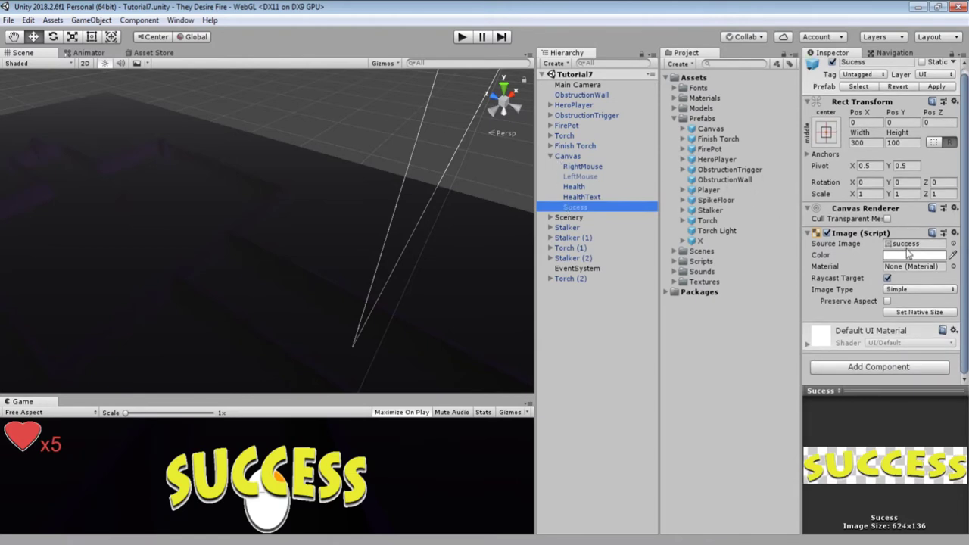
click(584, 167)
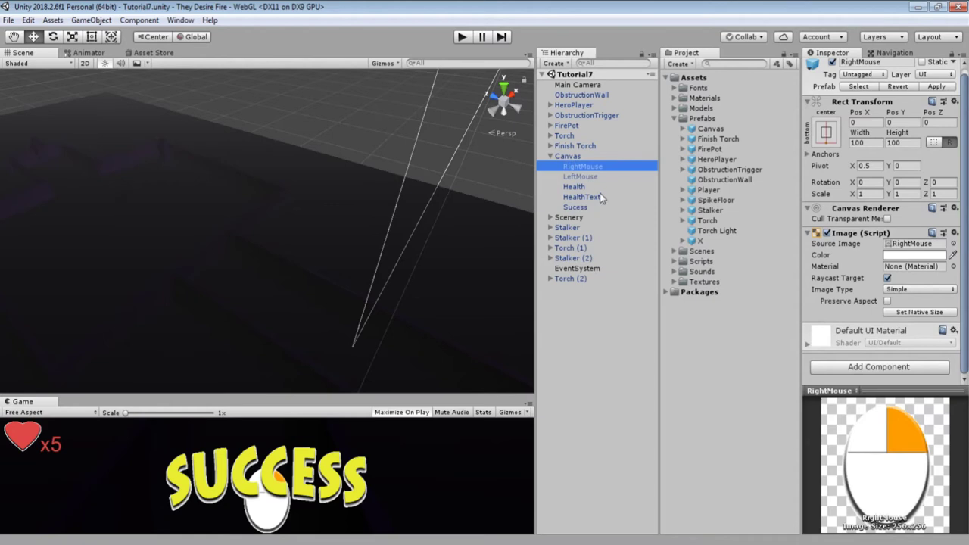
click(569, 157)
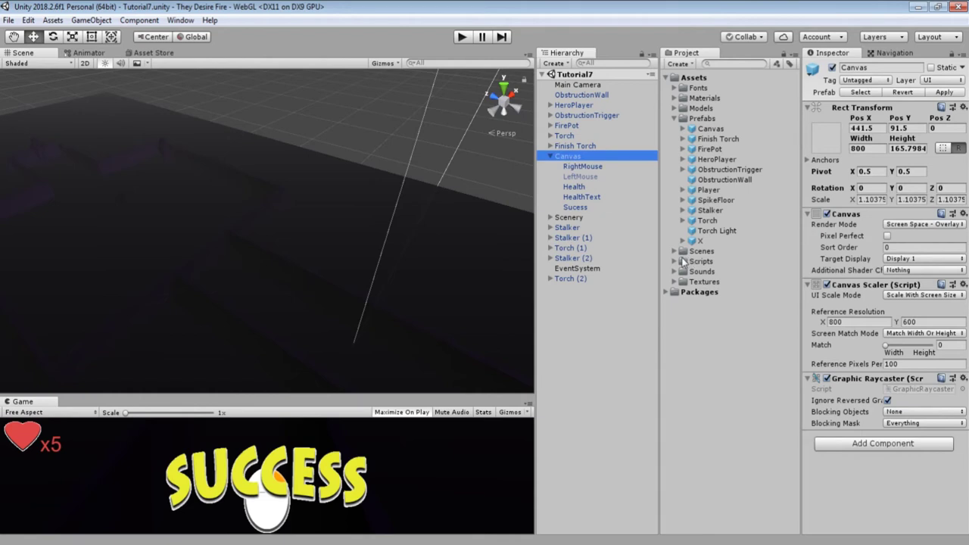
click(551, 156)
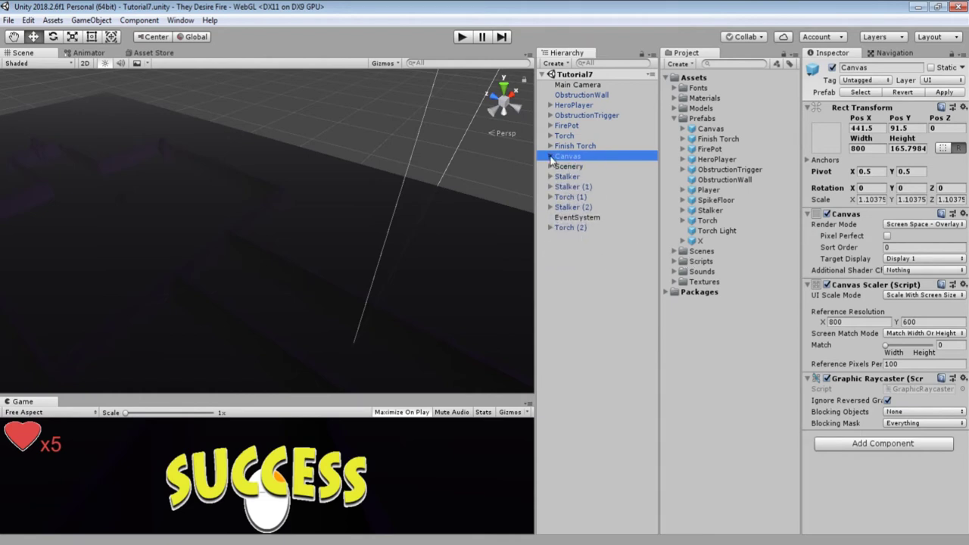
Inspect the Finish Torch prefab by rotating its preview, and expand the Materials folder to show the materials
click(709, 139)
drag(813, 406, 884, 419)
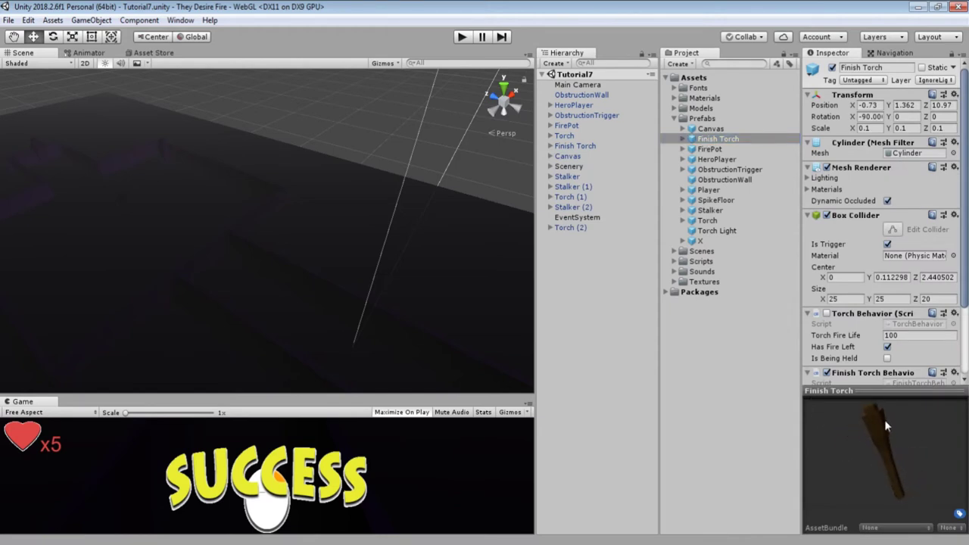
click(674, 98)
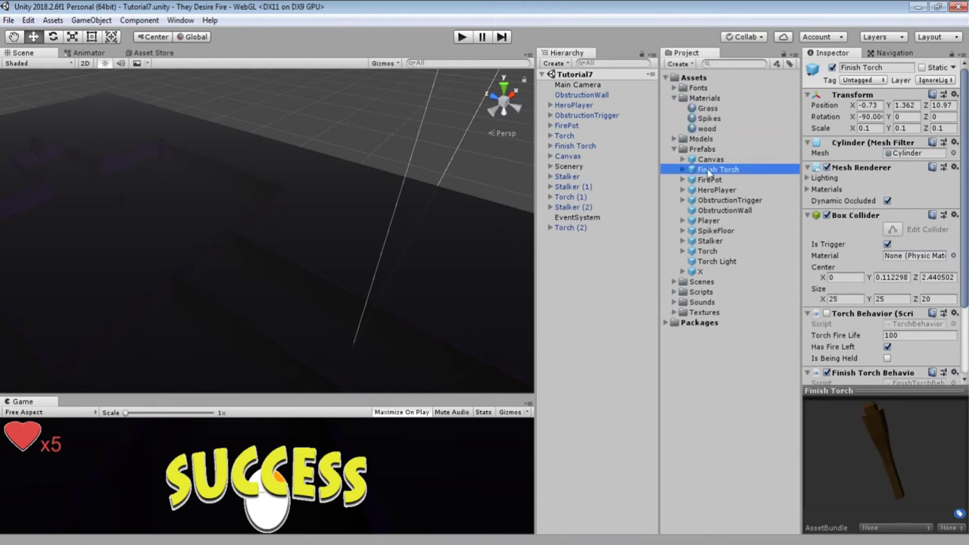
Place a Finish Torch prefab in the scene and raise it to a Y position of about 5.73
drag(710, 170, 269, 189)
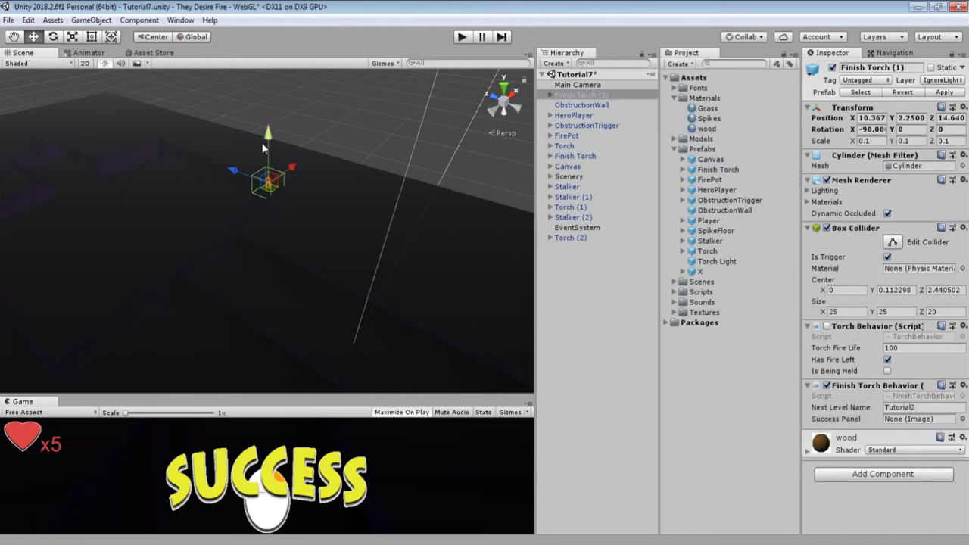
drag(268, 140, 262, 109)
key(f)
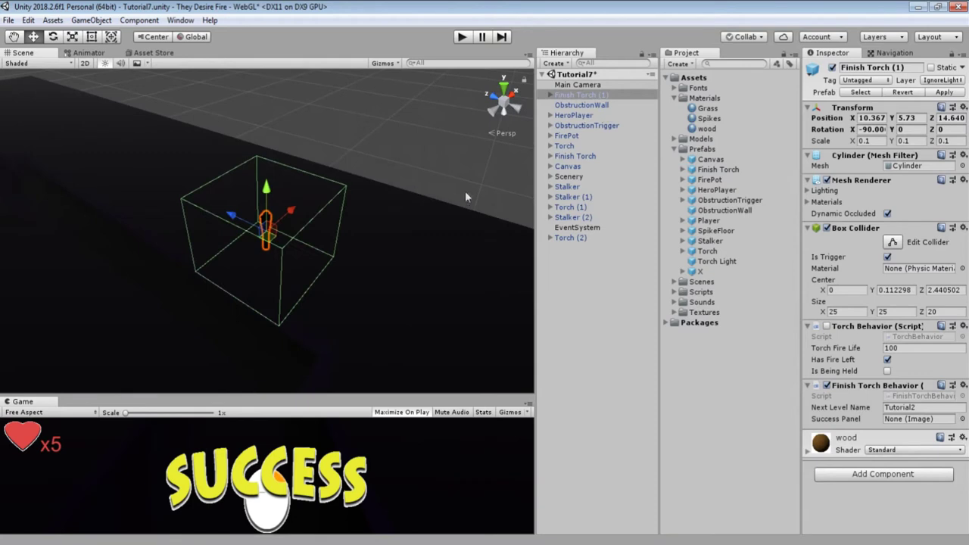
Inspect the Flames child of the placed Finish Torch up close and look through its particle system settings
click(550, 95)
click(564, 105)
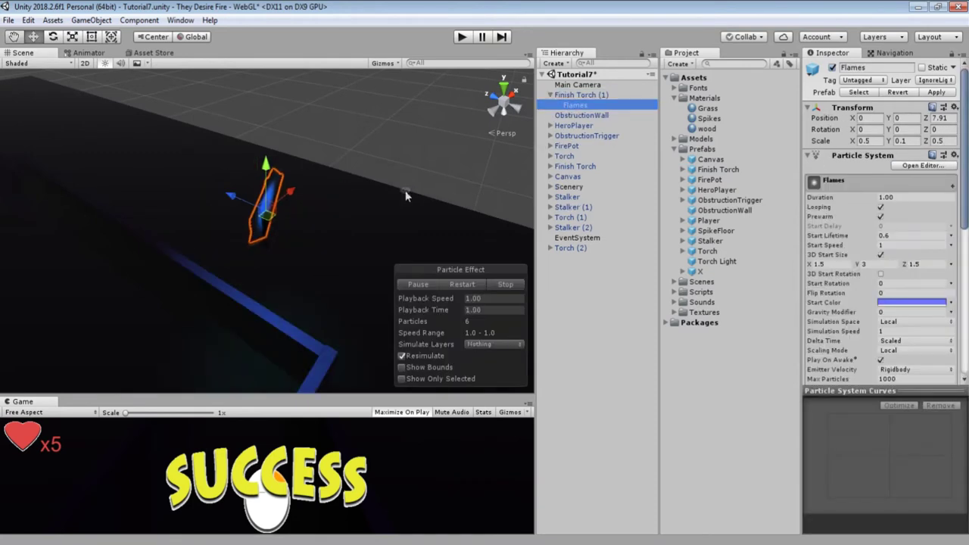
alt+drag(406, 190, 231, 129)
alt+scroll(239, 140, up, 4)
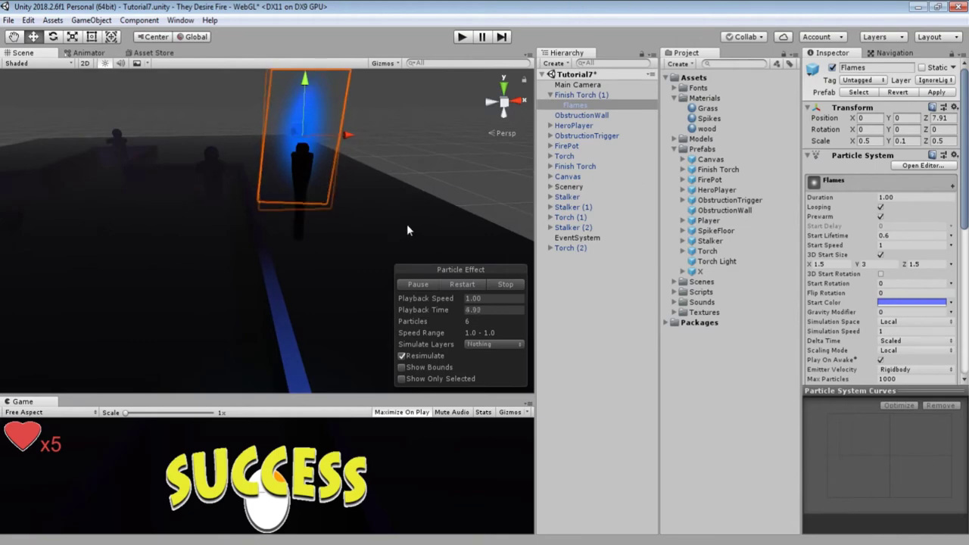
scroll(860, 264, down, 5)
scroll(860, 262, down, 3)
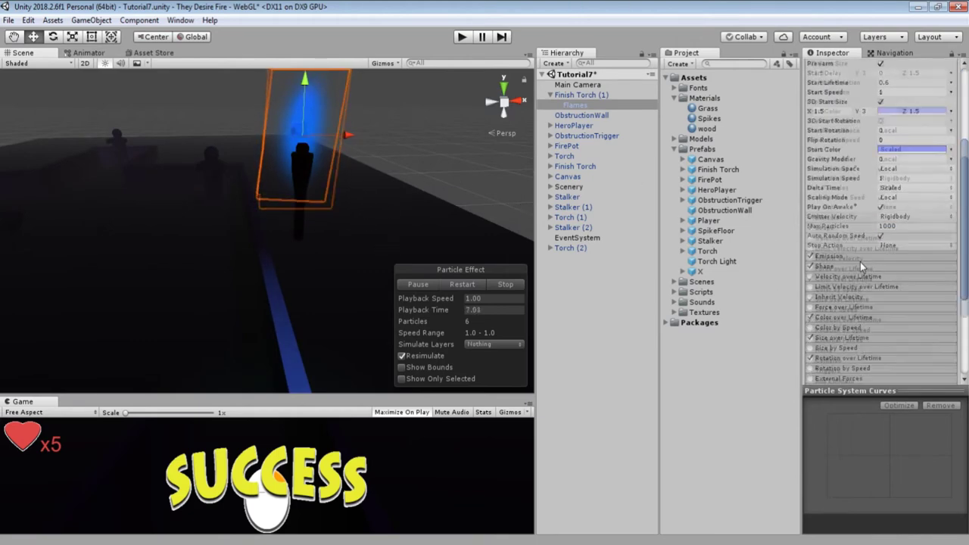
scroll(859, 265, up, 10)
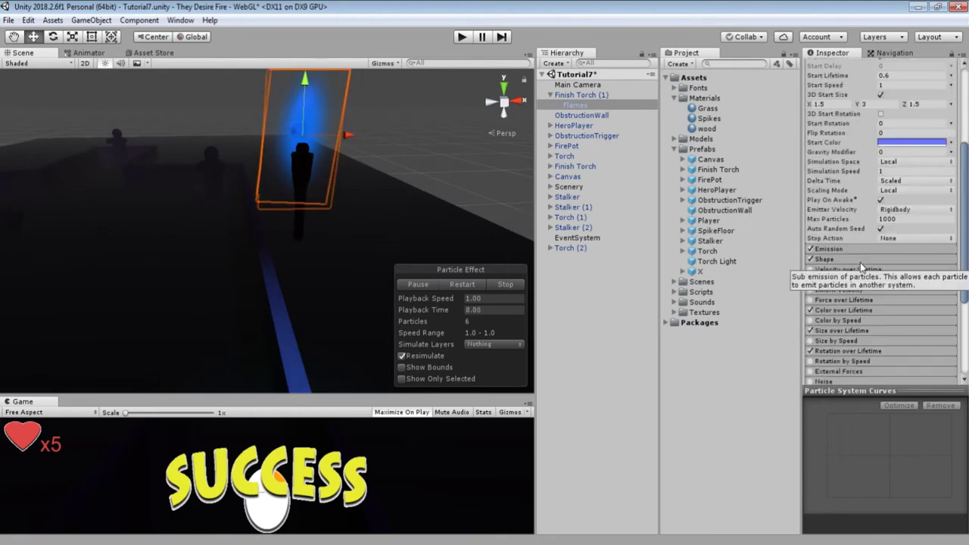
Delete the Finish Torch copy from the scene and show the FirePot prefab's components
click(577, 95)
key(Delete)
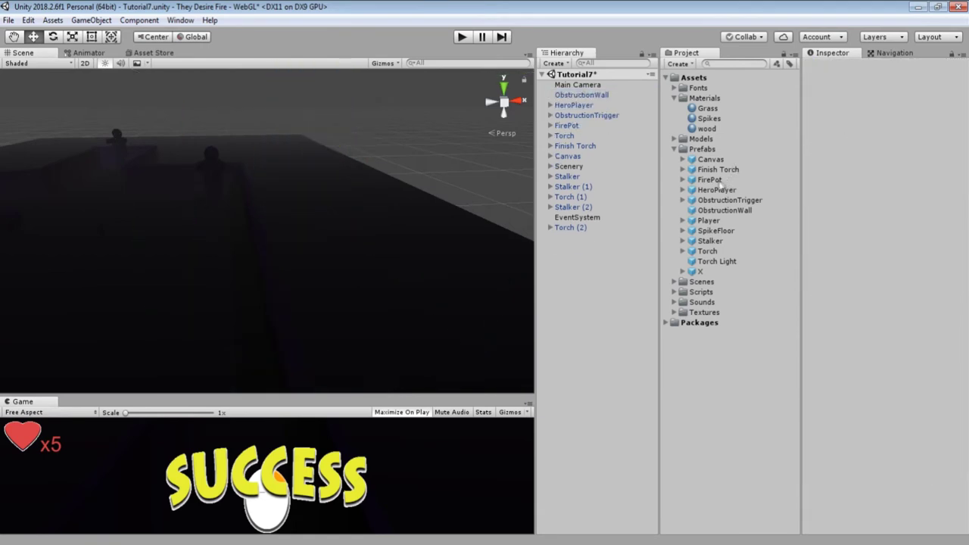
click(710, 181)
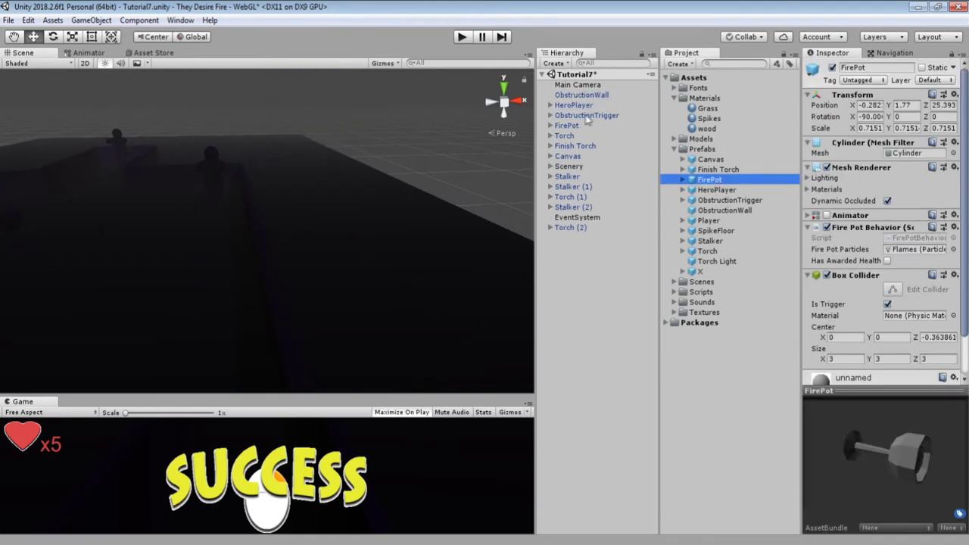
Place a Finish Torch prefab in the scene, raise it to a Y position of about 3.15 and view it up close
drag(712, 180, 323, 240)
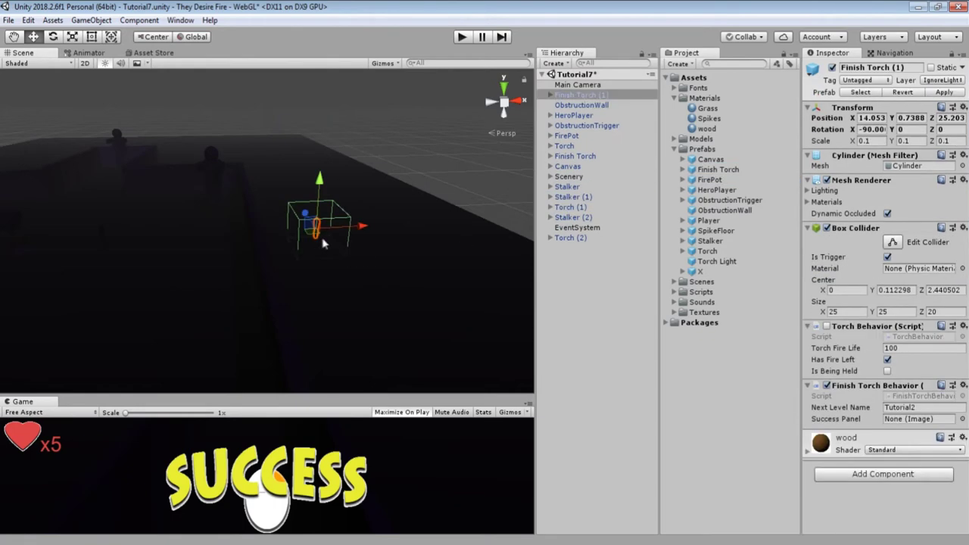
drag(322, 191, 321, 151)
right_drag(318, 160, 294, 154)
key(w)
key(s)
alt+drag(179, 193, 307, 216)
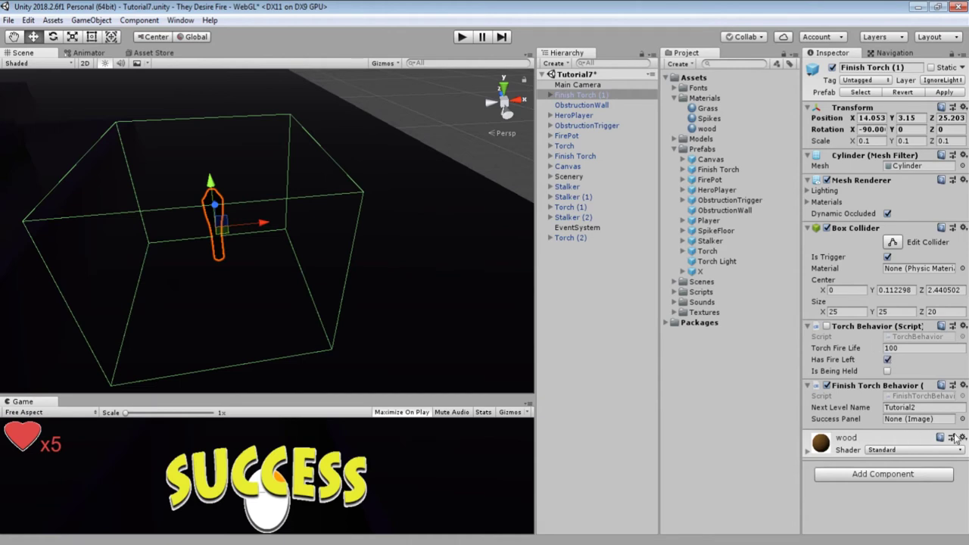
Delete the Finish Torch copy and place a FirePot prefab in the scene
ctrl+click(593, 97)
key(Delete)
click(710, 180)
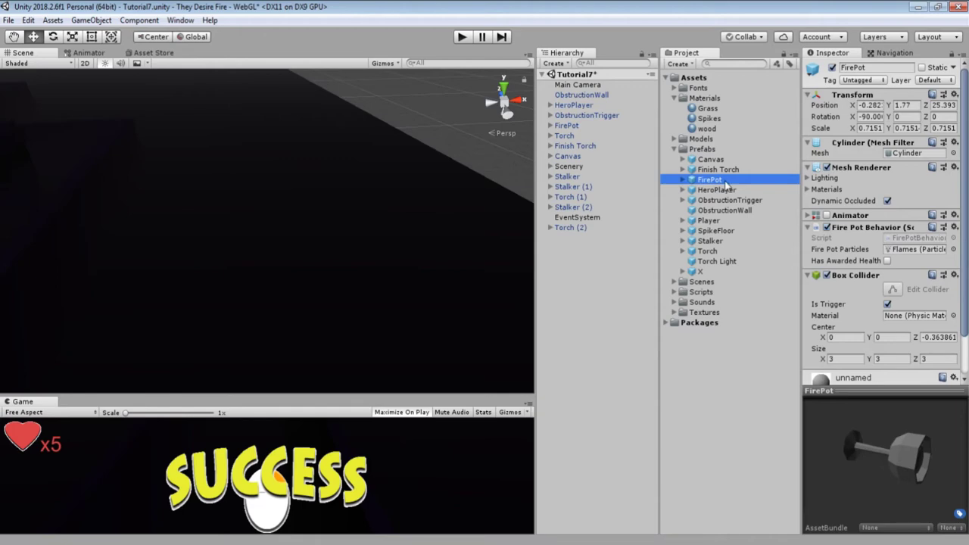
drag(724, 182, 306, 217)
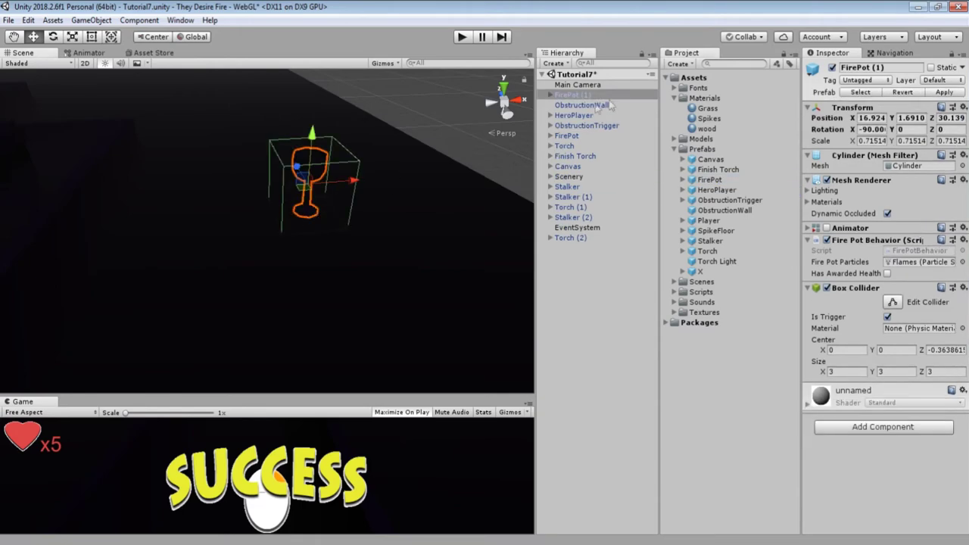
Inspect the placed FirePot's Flames particle system, its Fire Pot Behavior script and its box collider
click(552, 96)
click(576, 105)
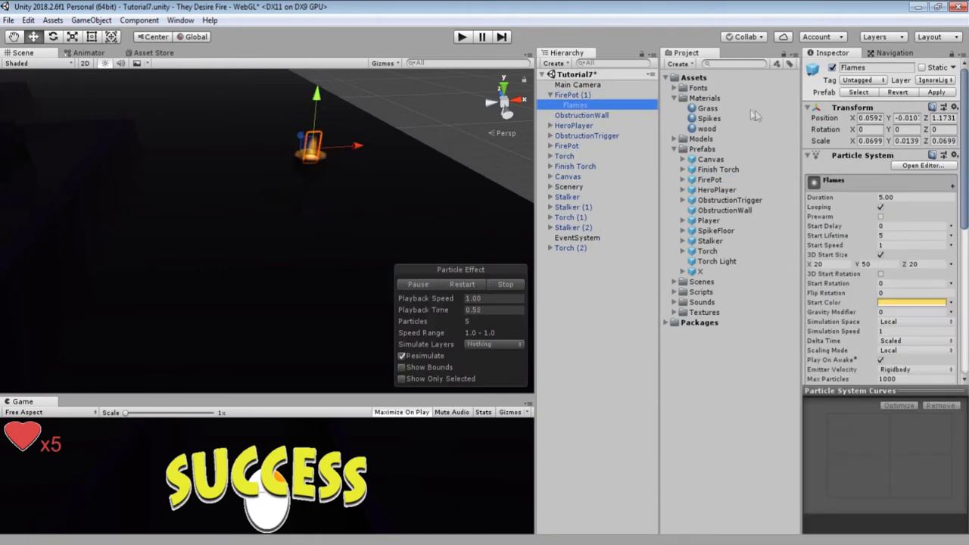
key(w)
right_drag(426, 181, 399, 150)
key(f)
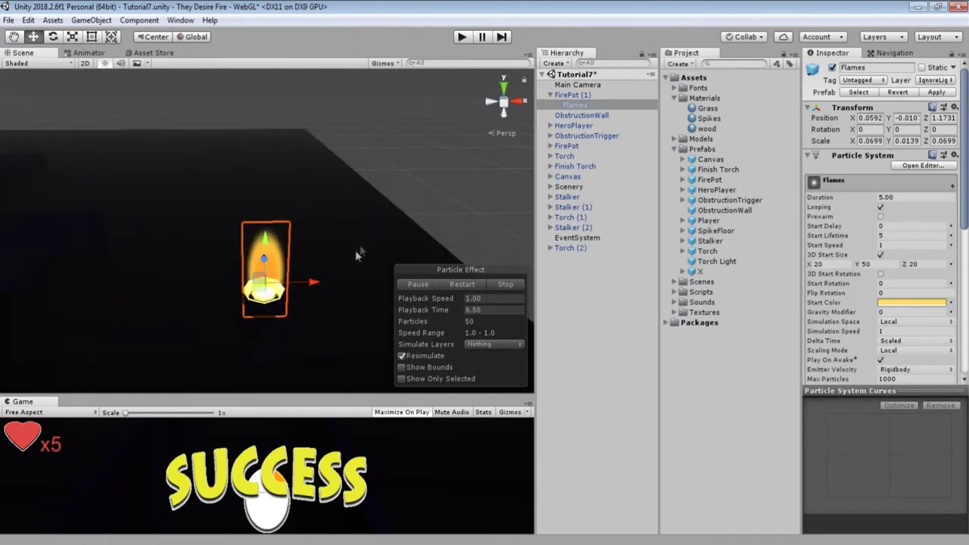
click(572, 95)
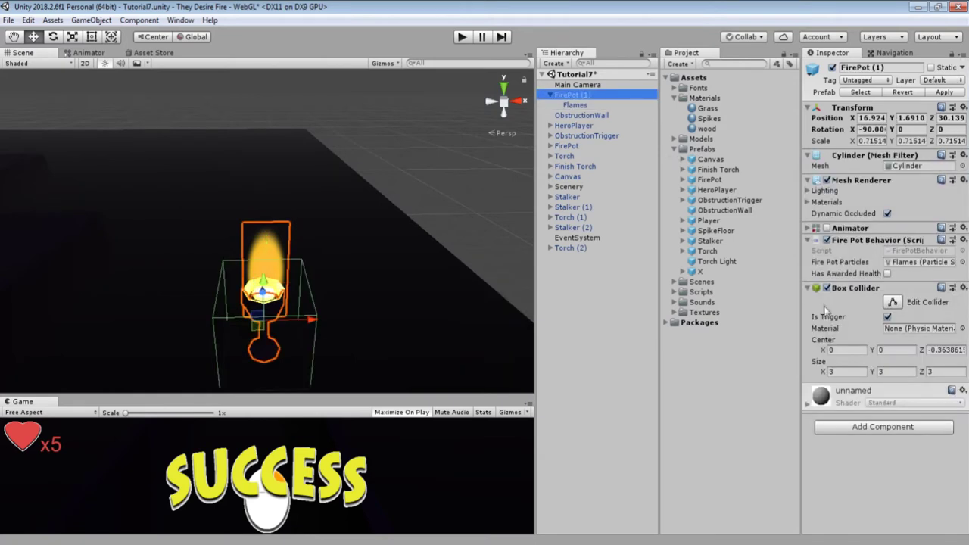
alt+drag(399, 288, 360, 292)
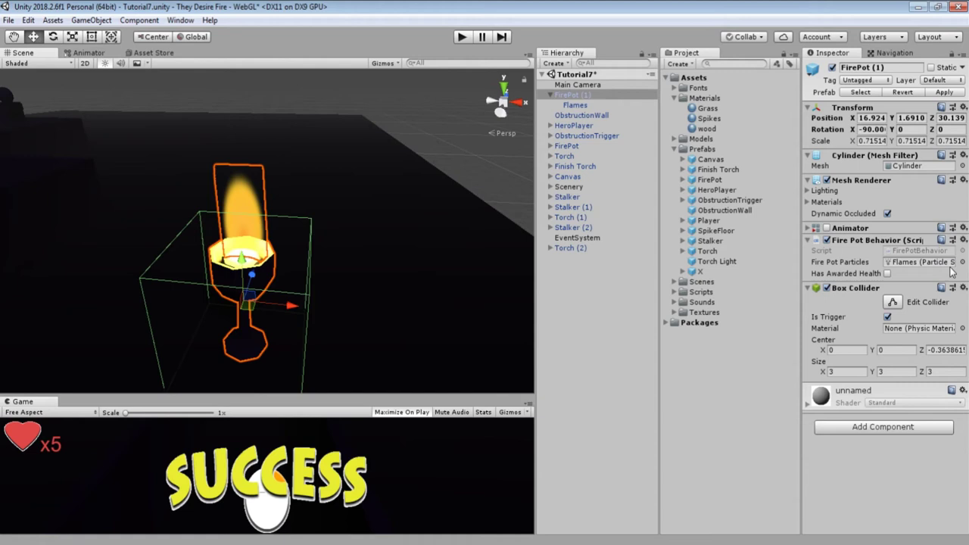
Replace the FirePot copy with a HeroPlayer prefab, placed at a Y position of about 0.99
click(580, 97)
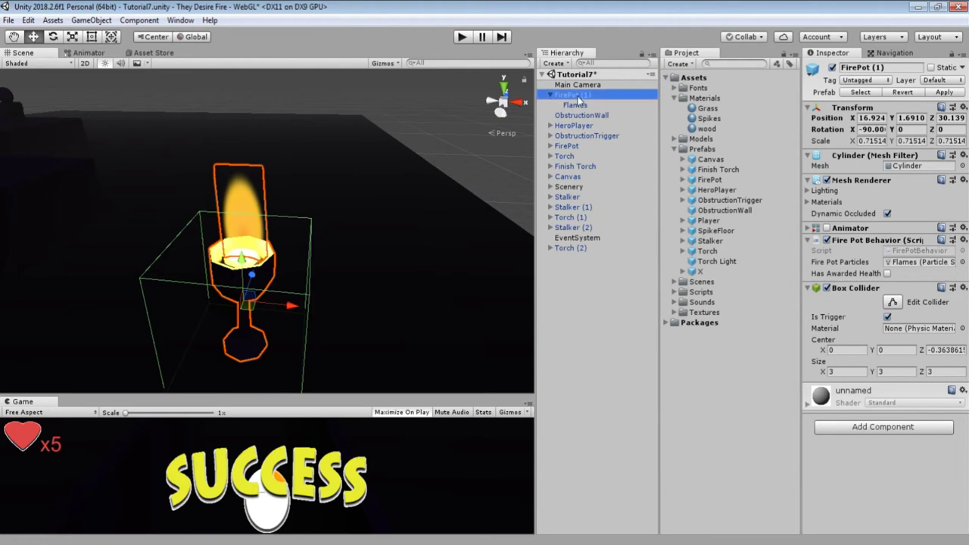
key(Delete)
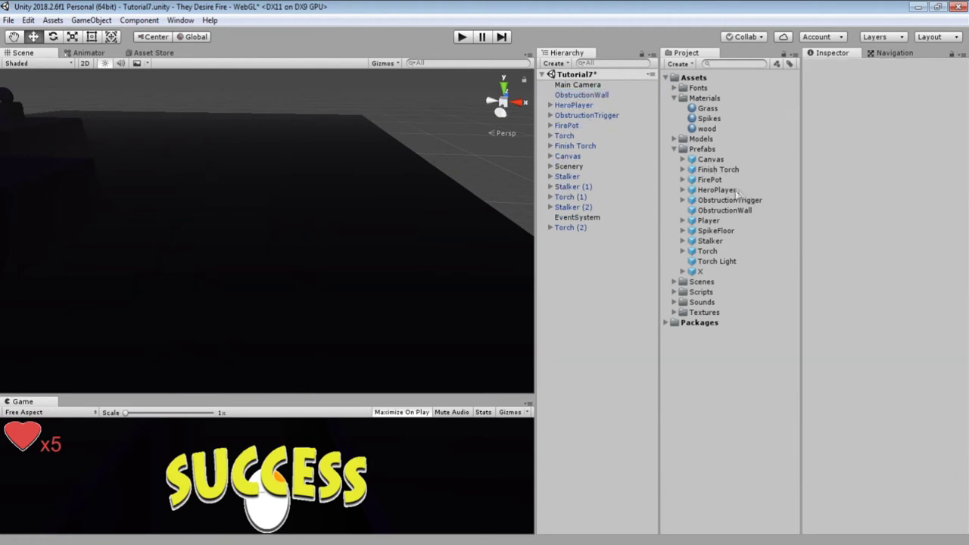
click(729, 192)
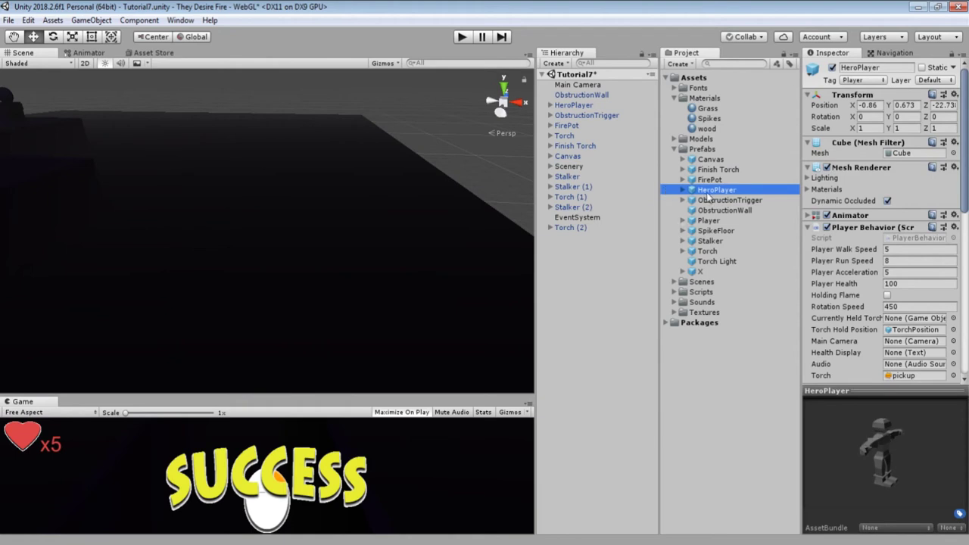
drag(715, 191, 312, 186)
drag(319, 147, 318, 131)
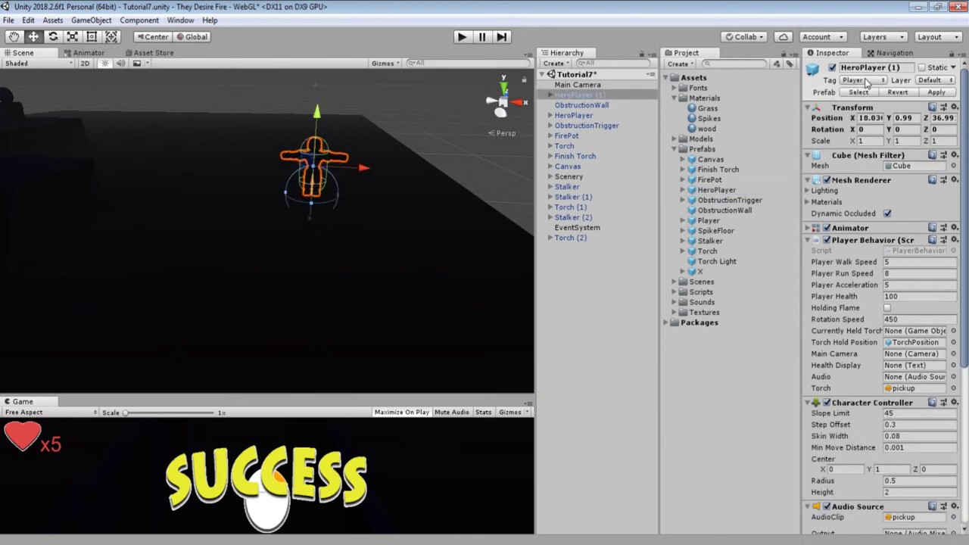
Expand the placed HeroPlayer and inspect its TorchPosition child from several angles
click(550, 95)
click(551, 96)
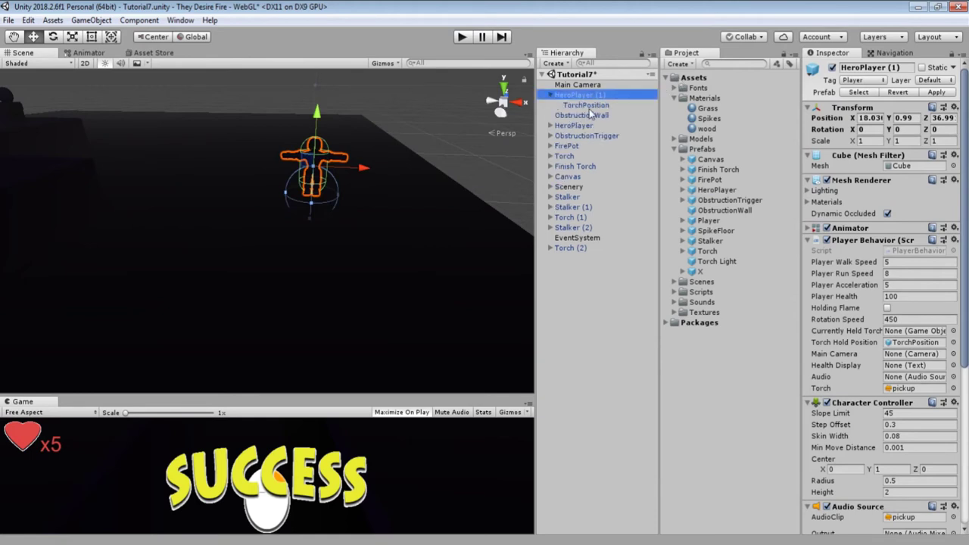
click(584, 106)
alt+drag(298, 116, 465, 117)
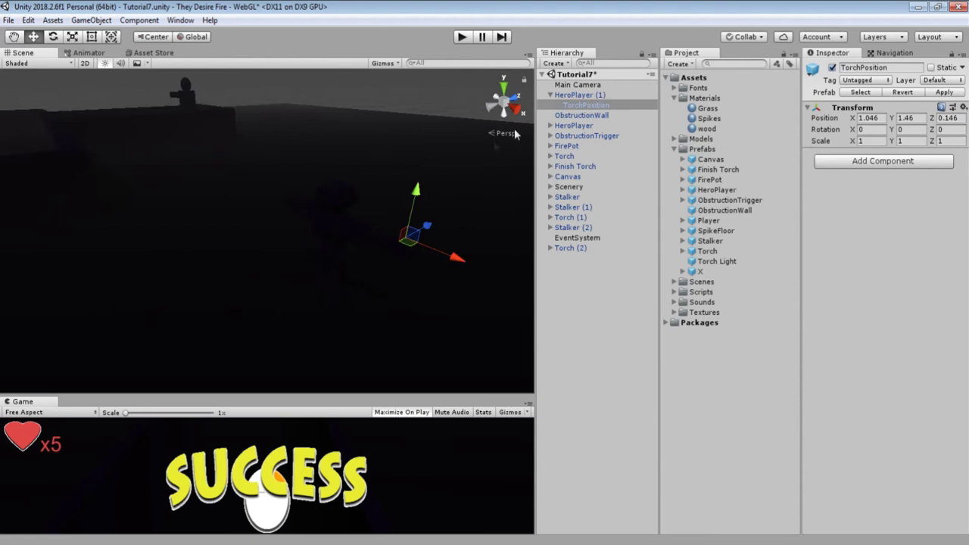
alt+drag(462, 159, 379, 173)
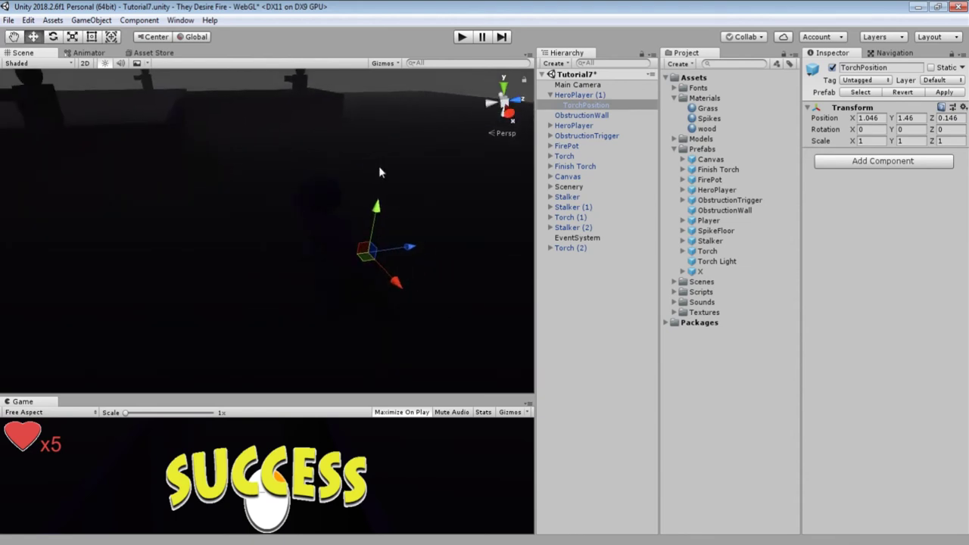
Turn off the Scene view lighting, and move TorchPosition to a Z position of about -0.155 and back to 0.146
mouse_move(409, 247)
mouse_down()
mouse_move(377, 252)
mouse_move(424, 250)
mouse_up()
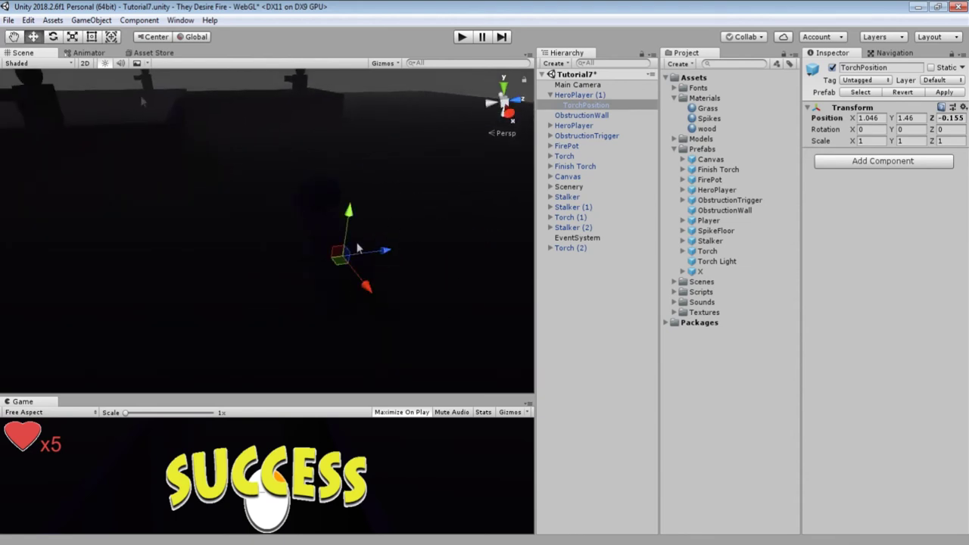
click(107, 64)
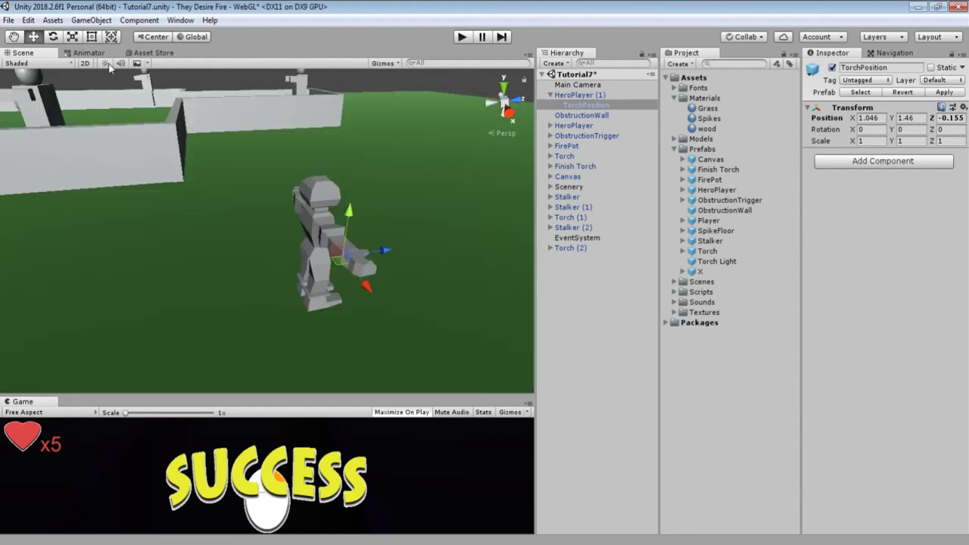
drag(385, 250, 392, 255)
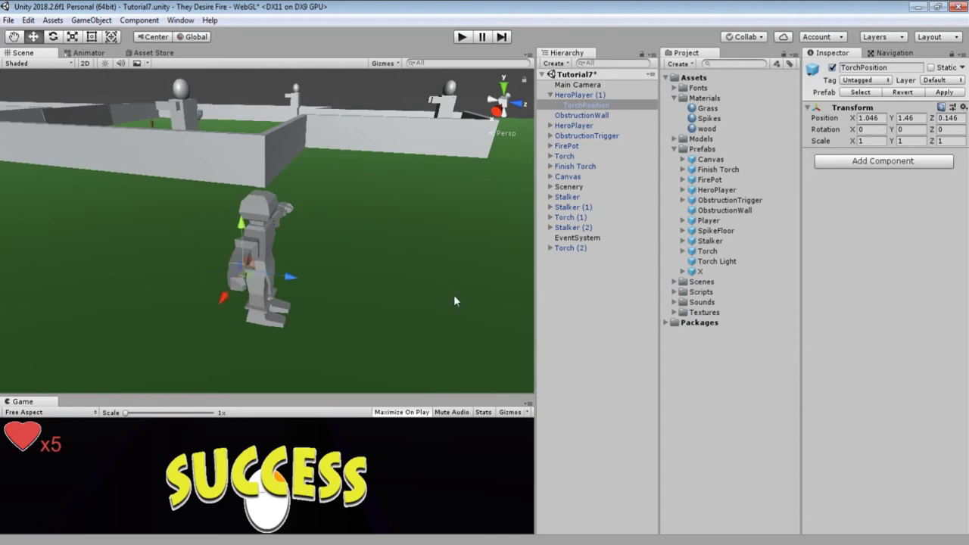
alt+drag(455, 299, 325, 301)
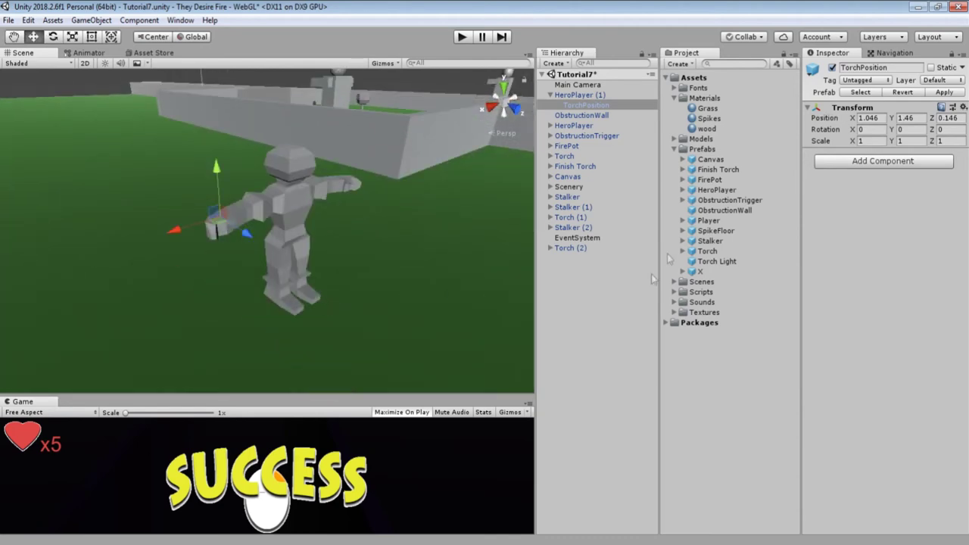
Delete the HeroPlayer copy from the scene and show the ObstructionTrigger prefab
click(581, 95)
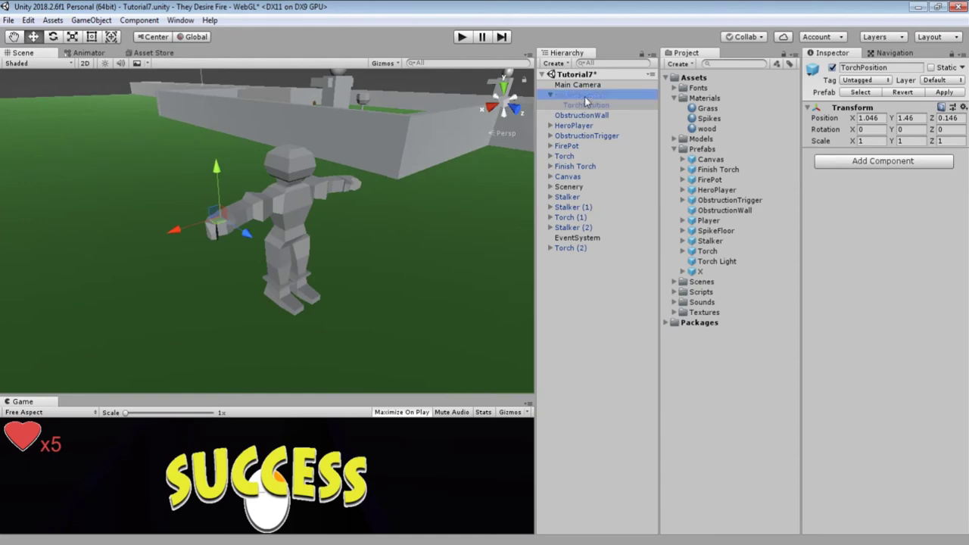
key(Delete)
click(739, 200)
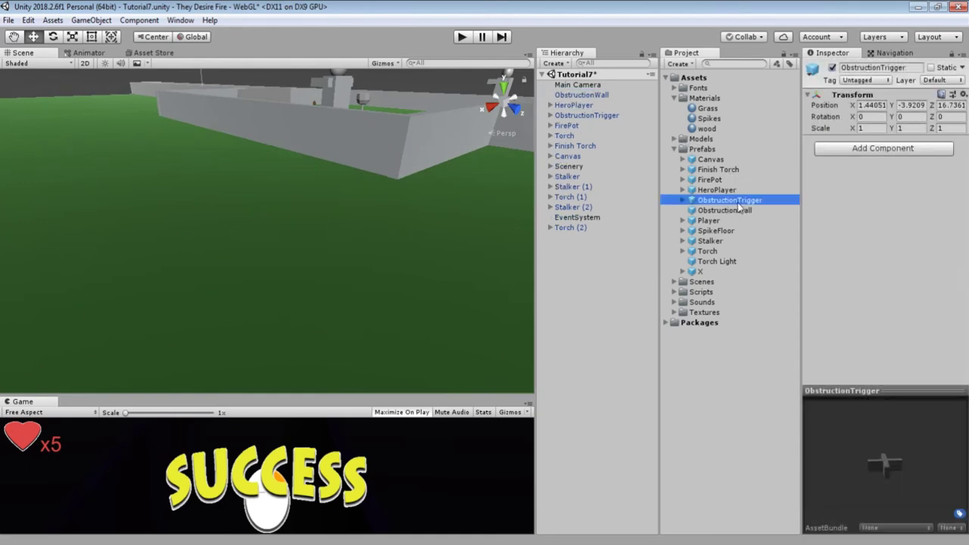
Find the ObstructionTrigger beside the maze walls, expand it and inspect its Cube (7) child
alt+drag(331, 206, 347, 237)
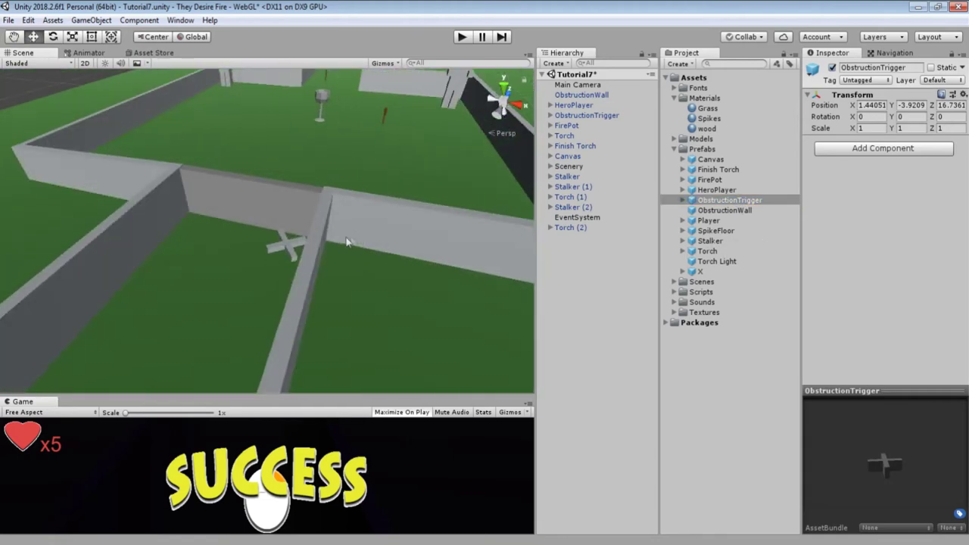
click(281, 249)
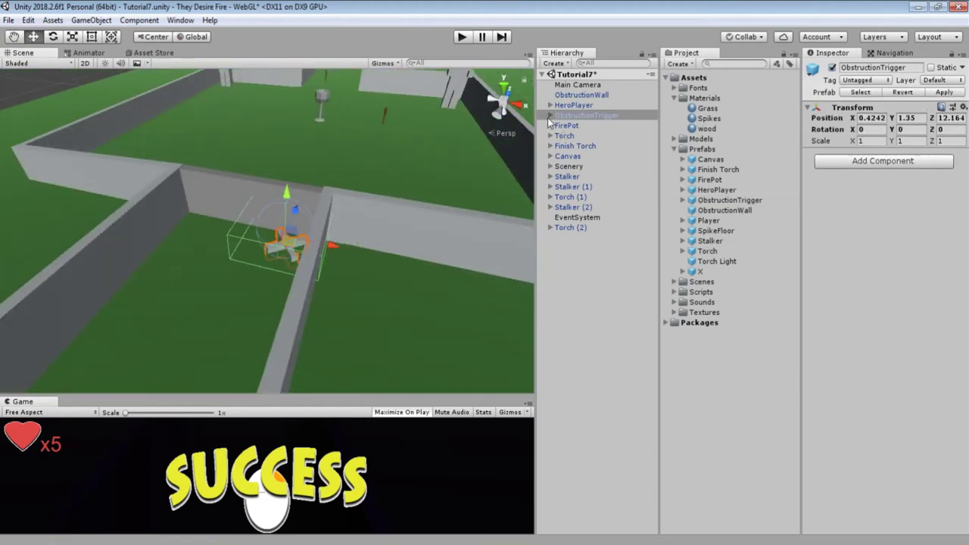
click(551, 116)
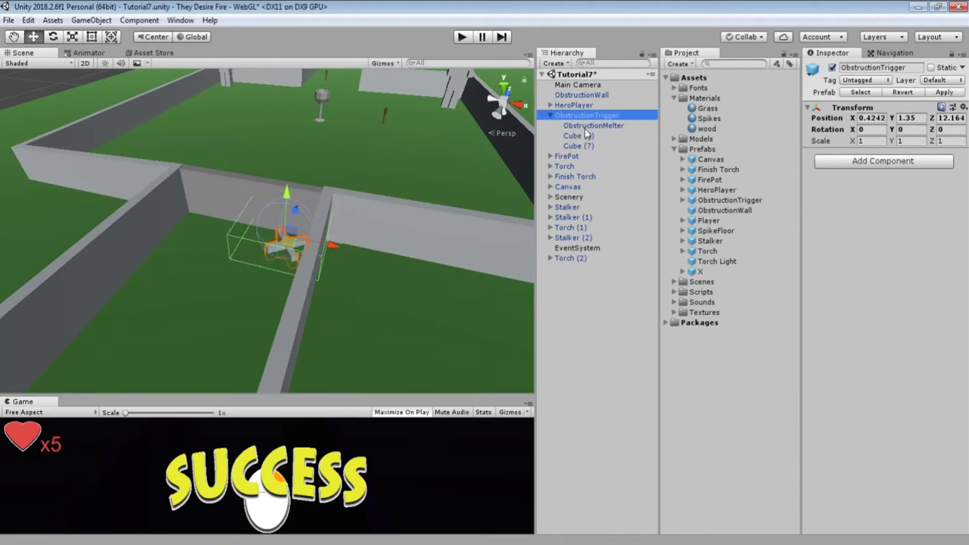
click(583, 145)
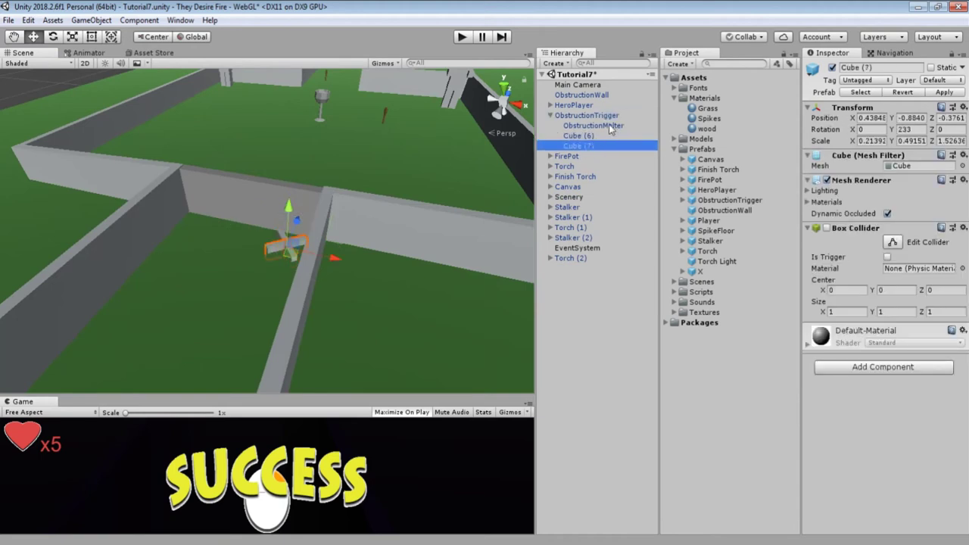
click(594, 116)
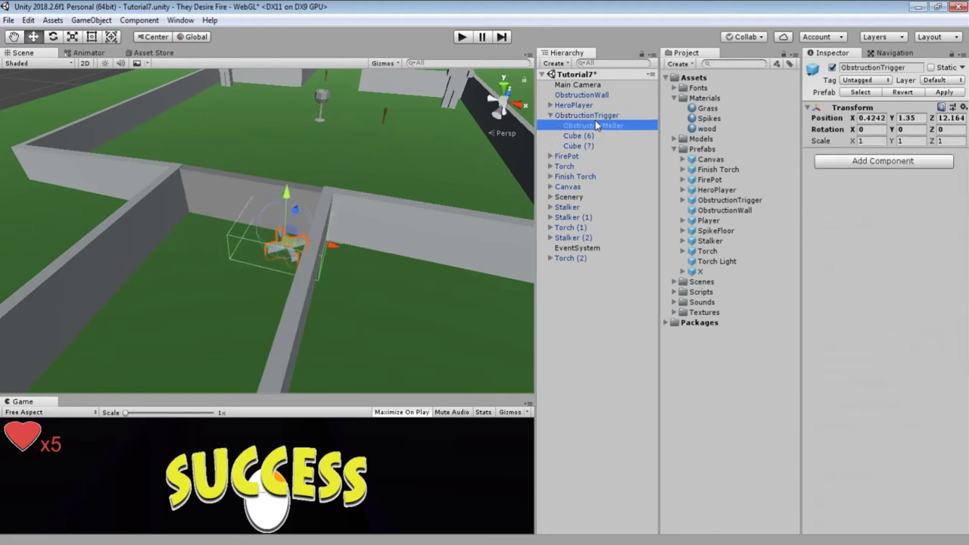
Examine the ObstructionMelter's Tutorial Obstruction script settings and its Audio Source component
click(595, 126)
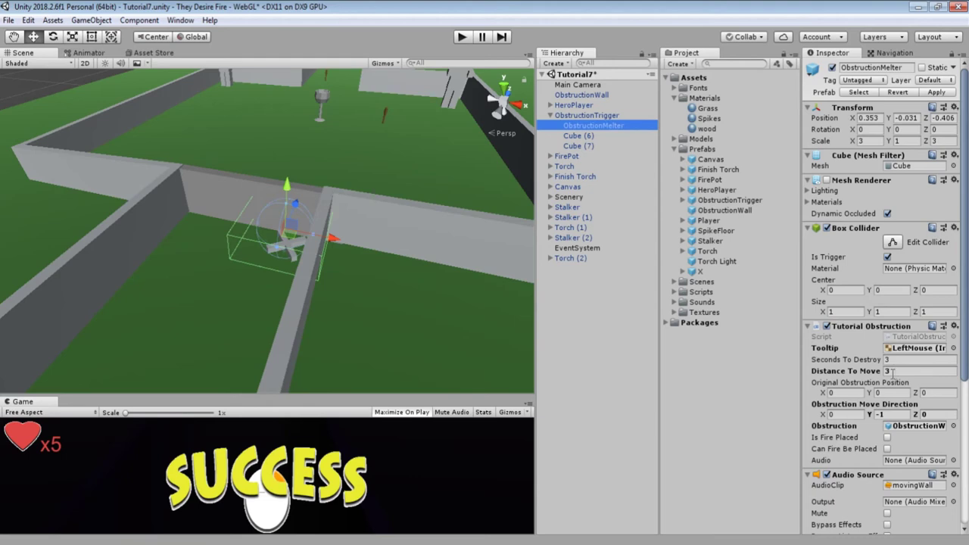
scroll(870, 407, down, 5)
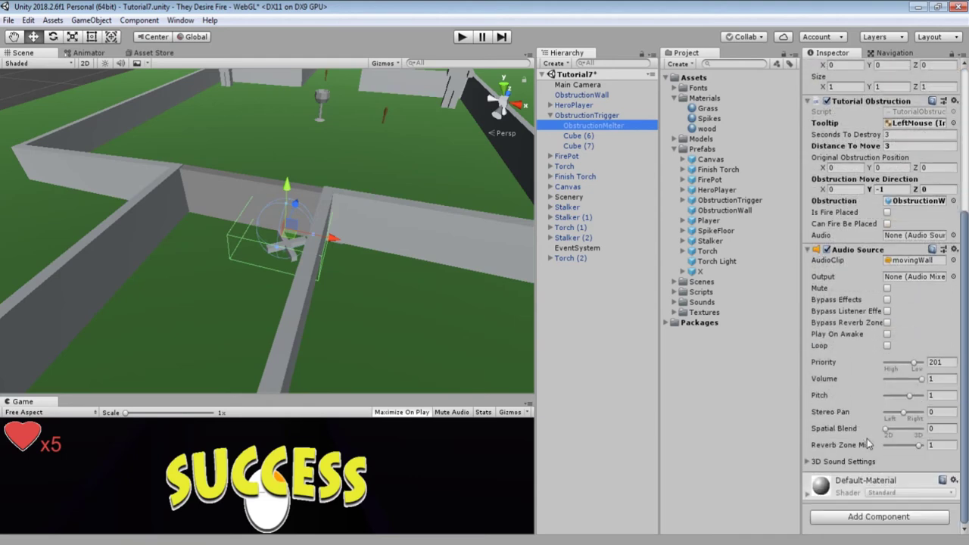
scroll(871, 439, up, 1)
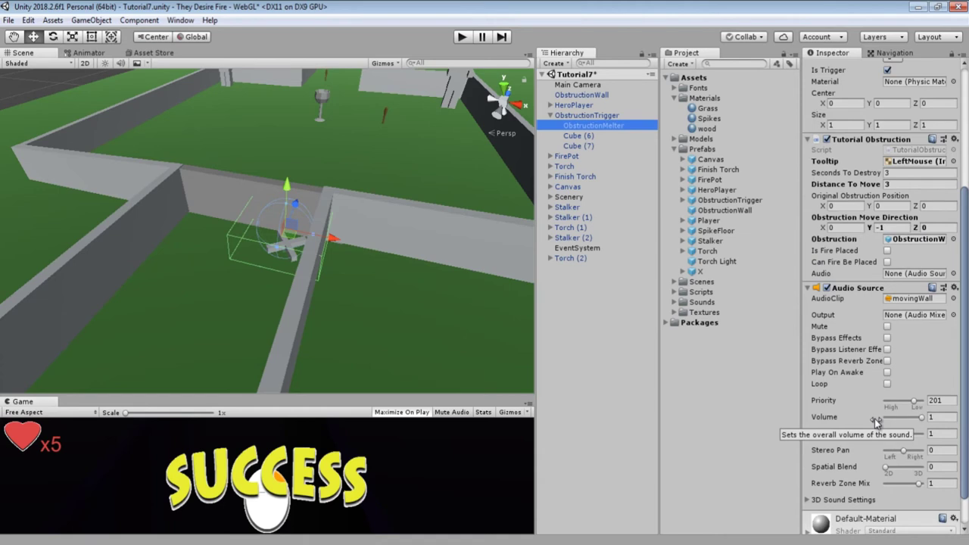
Delete the ObstructionTrigger copy from the scene and show the ObstructionWall prefab
click(596, 115)
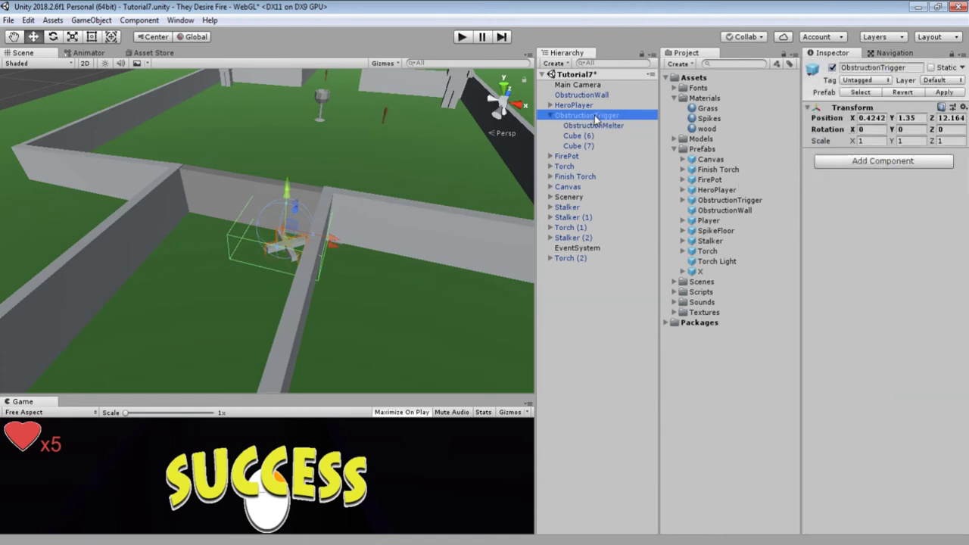
key(Delete)
click(739, 211)
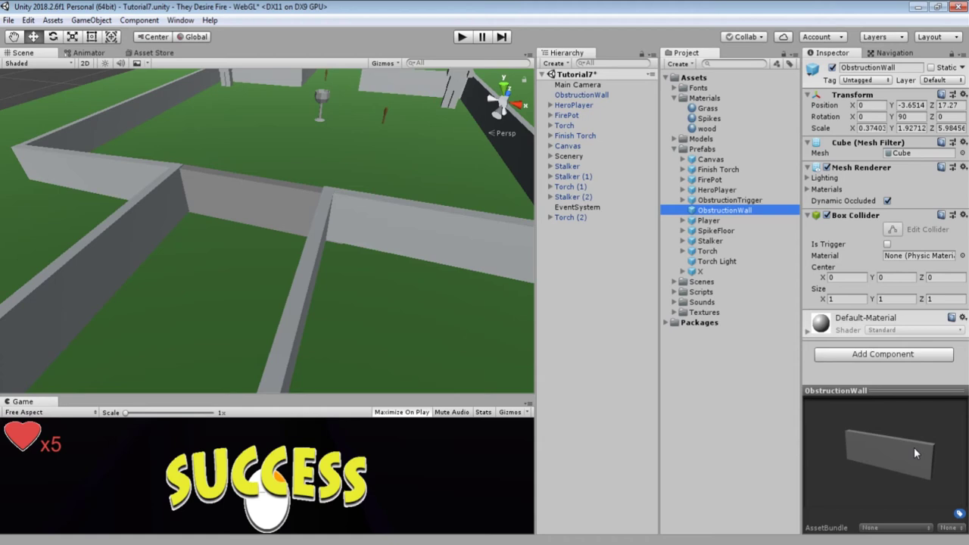
Show the Player prefab, rotate its preview and look through its Player Behavior settings
click(707, 221)
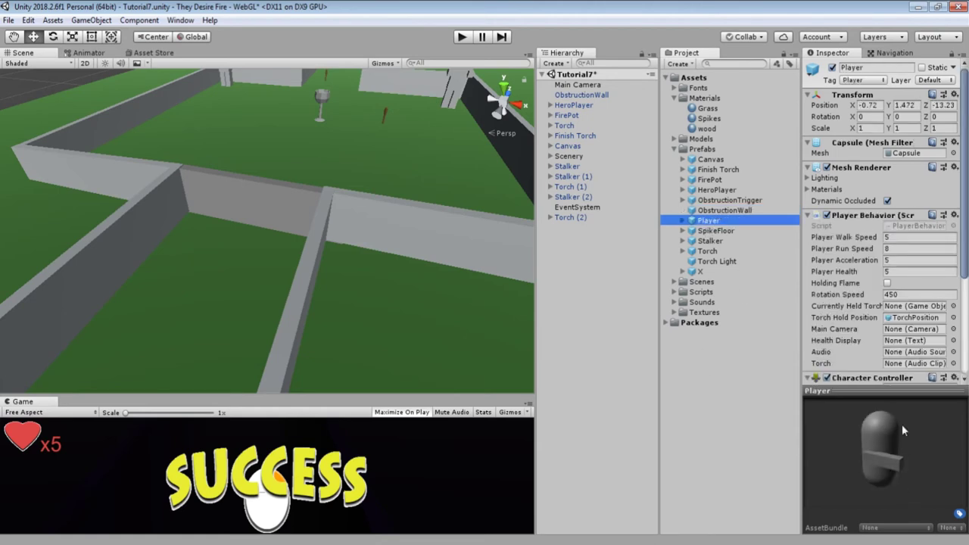
drag(902, 425, 898, 456)
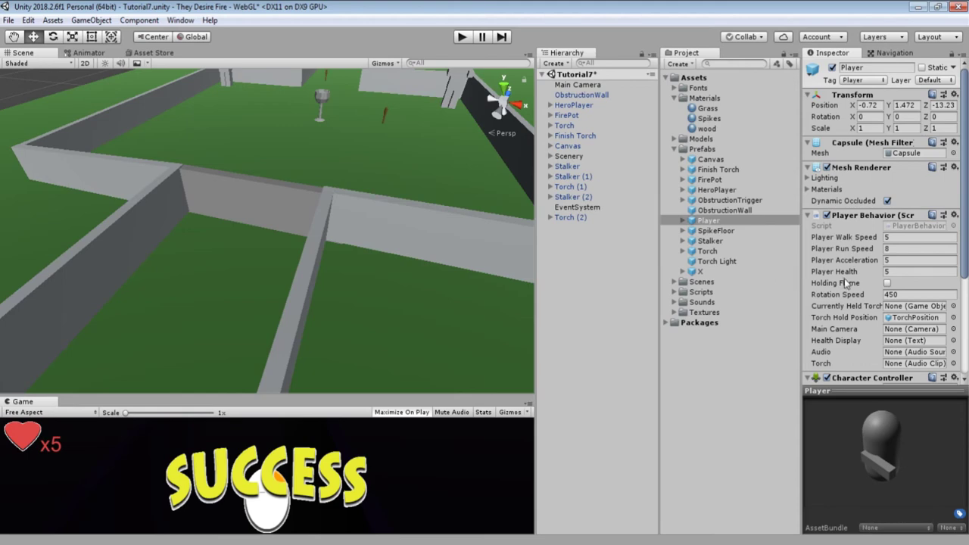
scroll(894, 318, down, 4)
scroll(909, 328, up, 4)
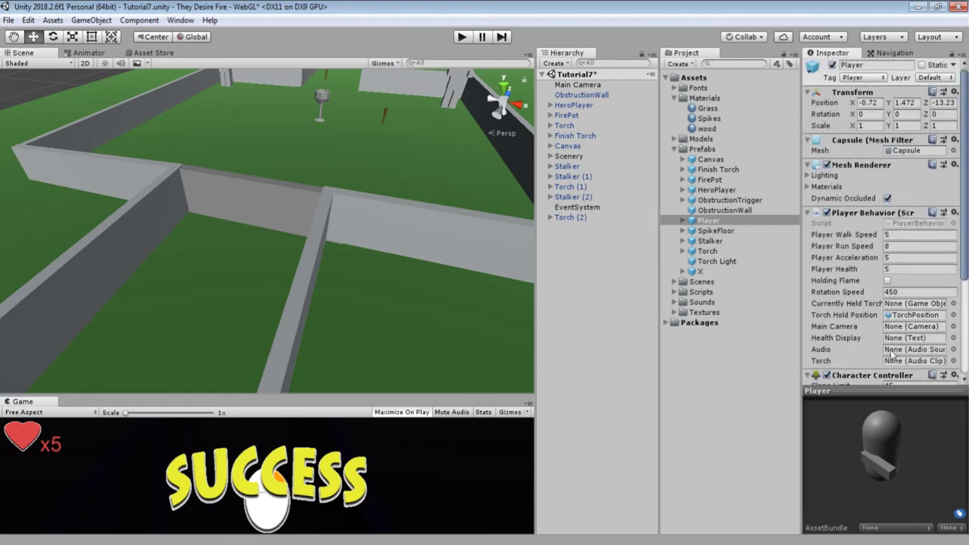
Compare the HeroPlayer prefab's model with the Player prefab's capsule in the preview
click(715, 190)
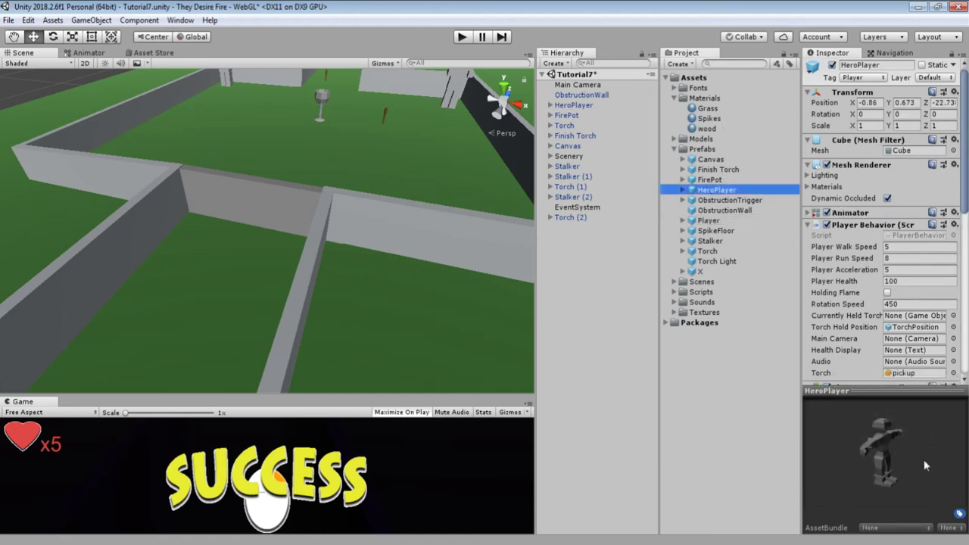
drag(925, 466, 894, 462)
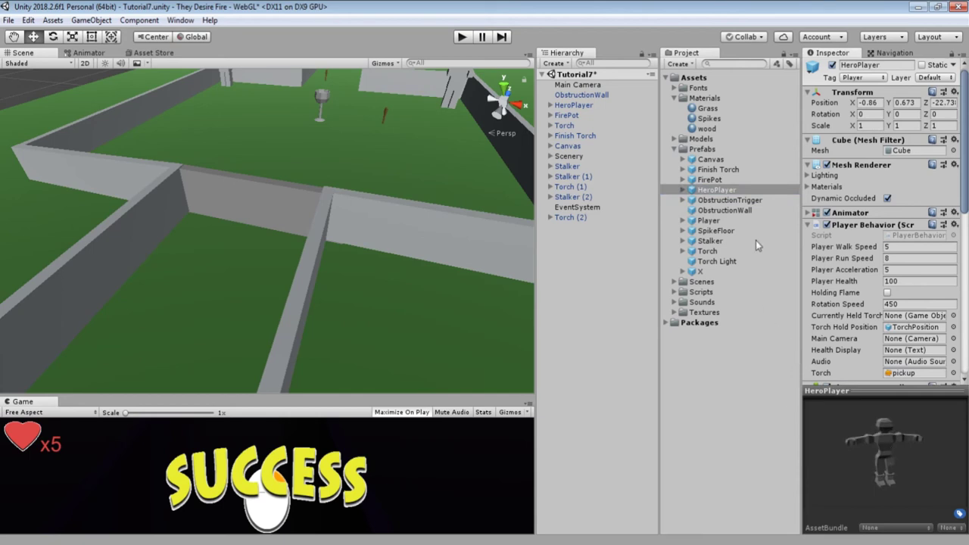
click(716, 230)
click(712, 220)
click(906, 493)
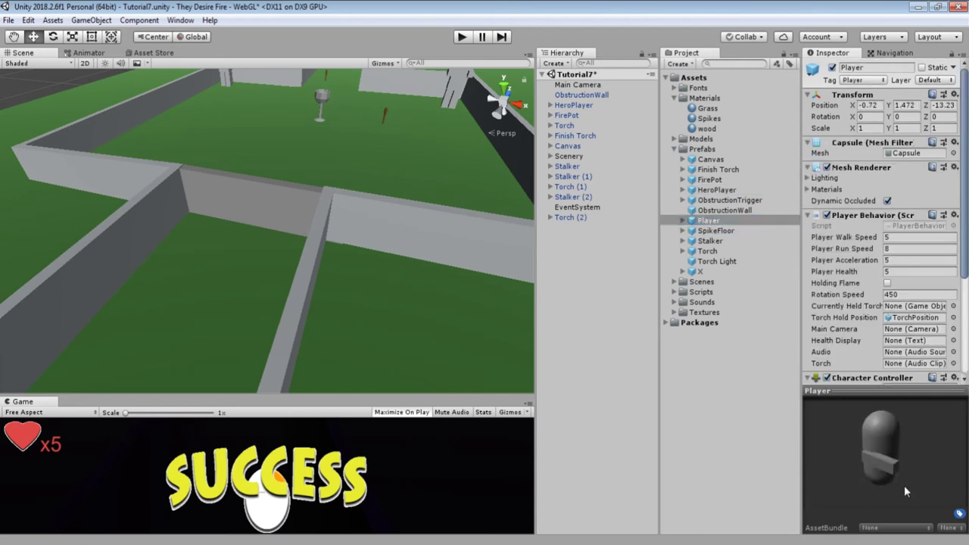
Preview the SpikeFloor prefab, add a copy of it to the scene and expand its children
click(716, 232)
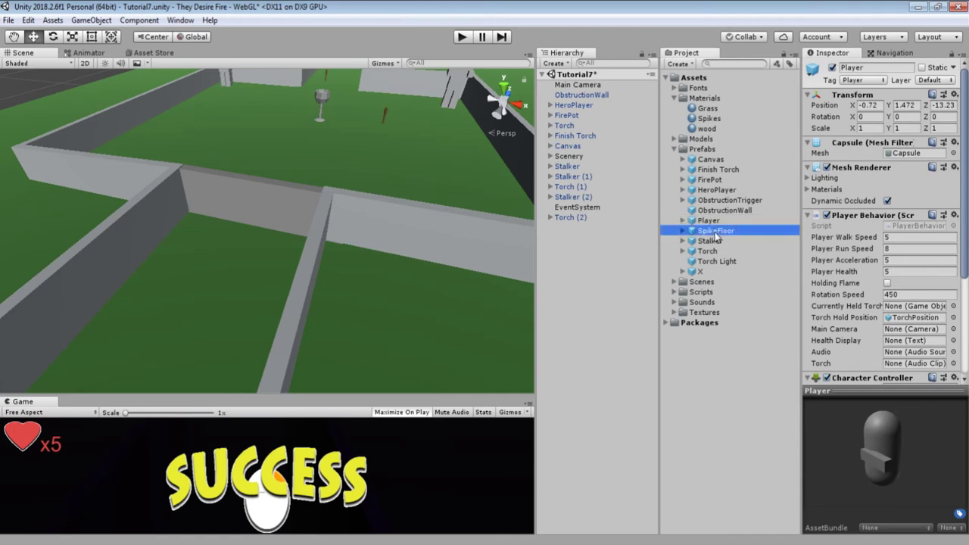
drag(926, 493, 868, 492)
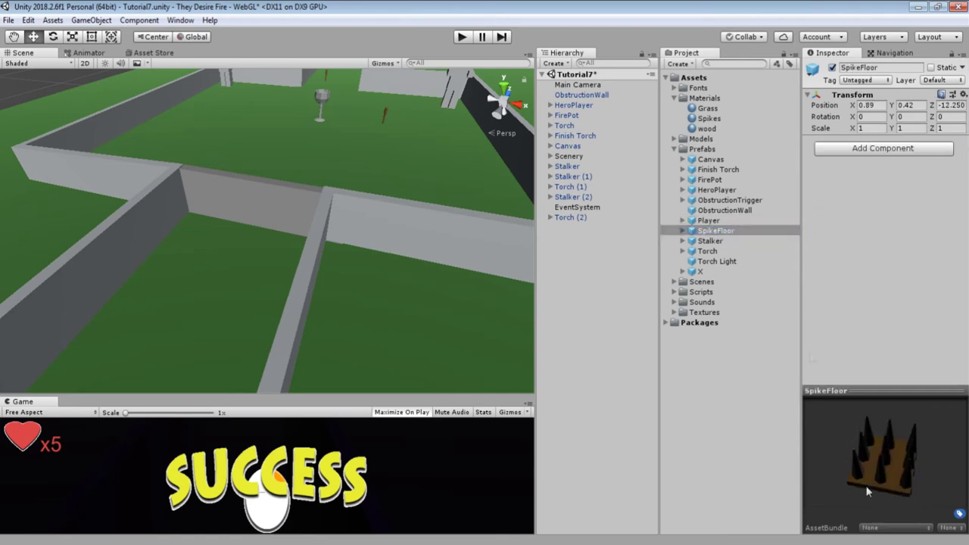
click(696, 232)
key(Right)
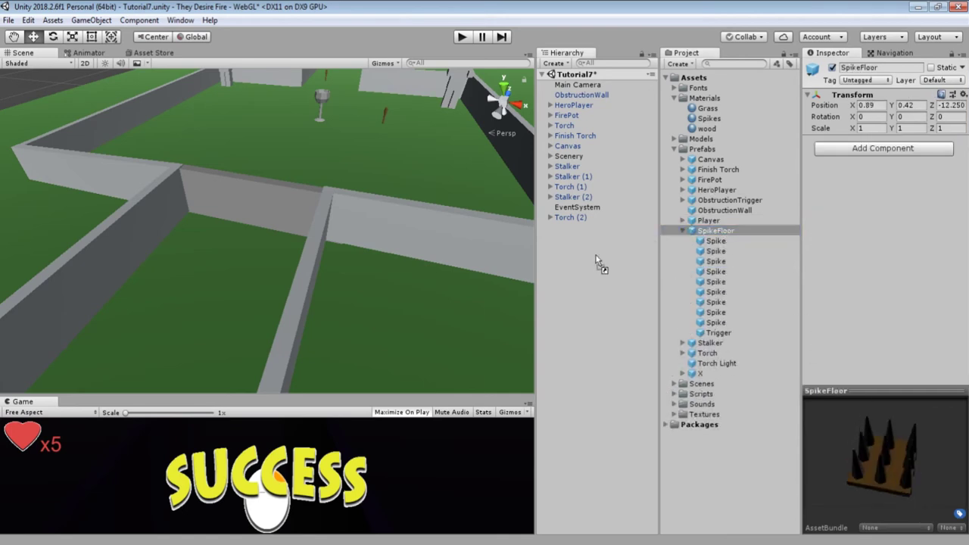
drag(596, 256, 596, 256)
click(550, 228)
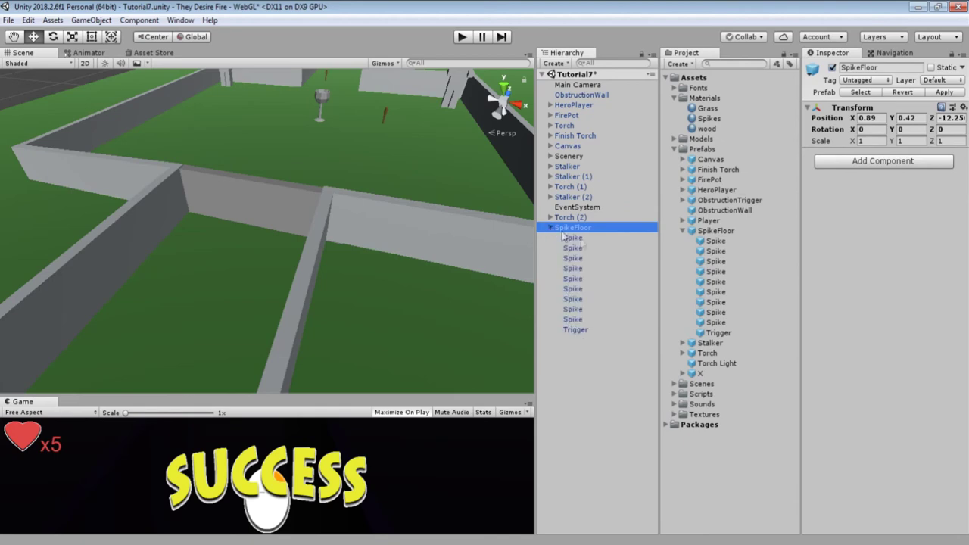
Find the SpikeFloor in the maze corridor, go through its Spike children and examine the Trigger's Spike Floor Behavior script
right_drag(337, 230, 439, 249)
key(a)
click(582, 238)
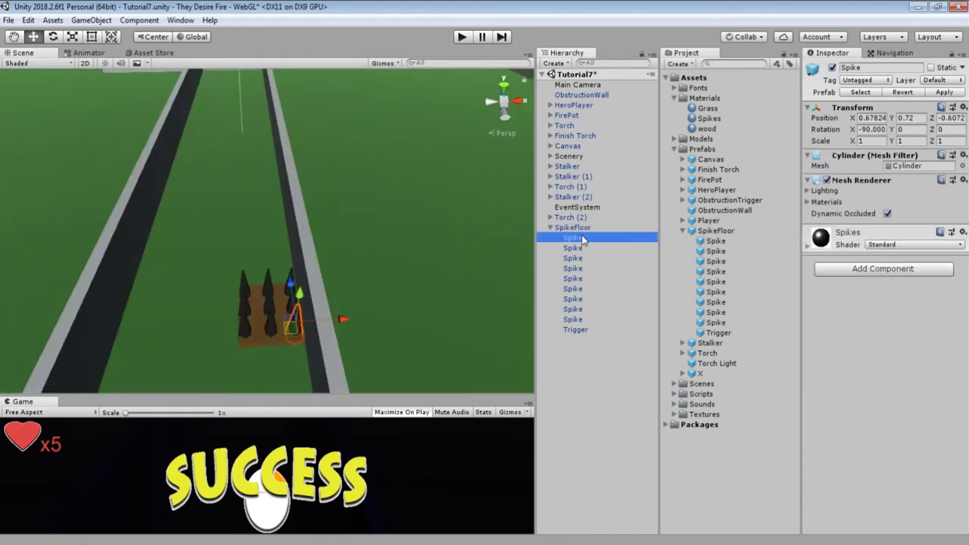
key(Down)
key(Down)
key(Down)
key(Down)
key(Down)
key(Down)
key(Down)
key(Down)
key(Down)
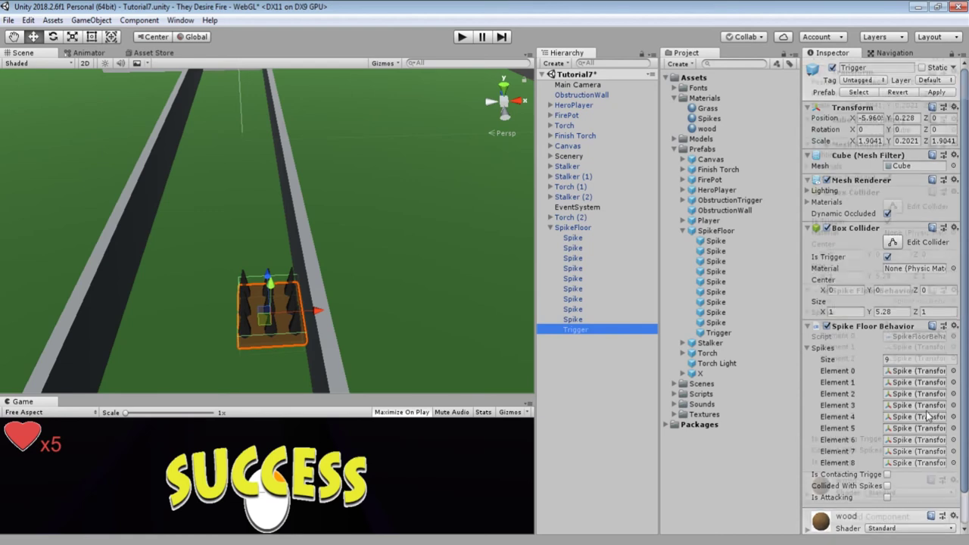
scroll(929, 415, down, 2)
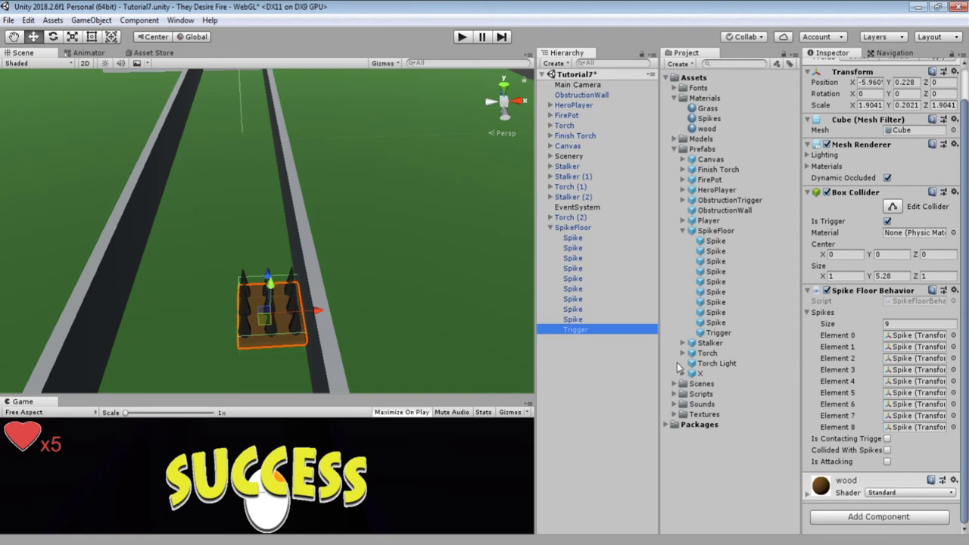
Delete the SpikeFloor copy from the scene, collapse its prefab and decline the prefab replacement
click(561, 230)
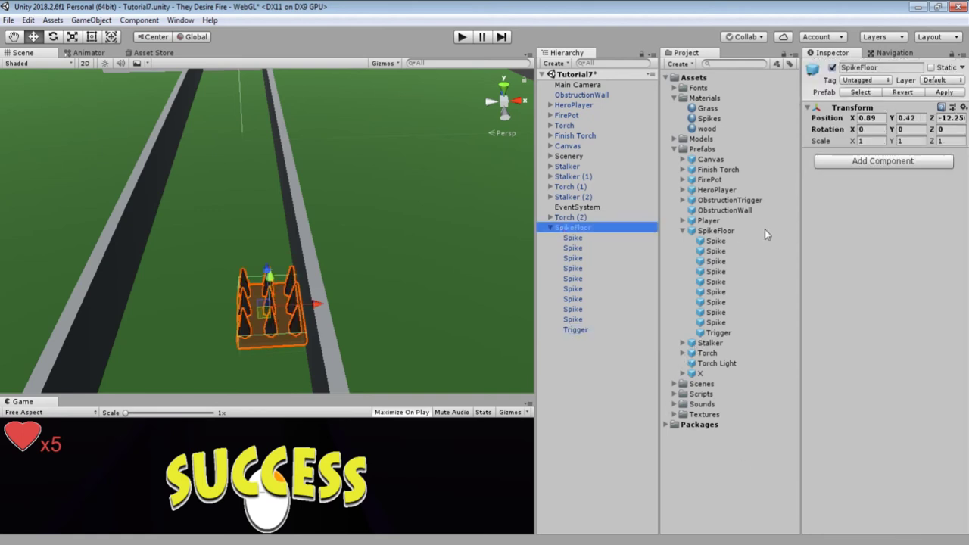
click(684, 230)
drag(591, 230, 710, 248)
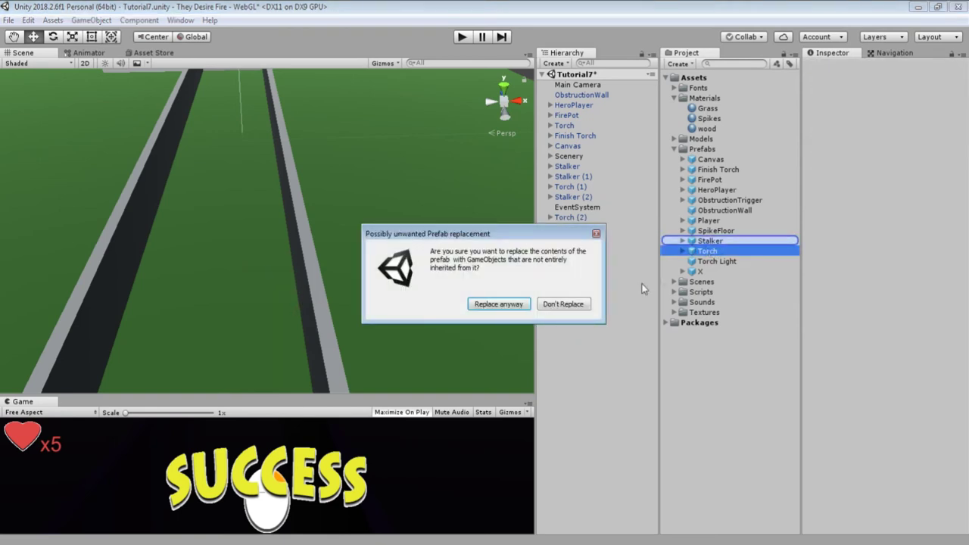
click(569, 304)
Place a Torch prefab in the maze corridor and examine its collider, Torch Behavior and Tutorial Torch scripts
drag(712, 250, 237, 136)
right_drag(237, 137, 306, 89)
key(w)
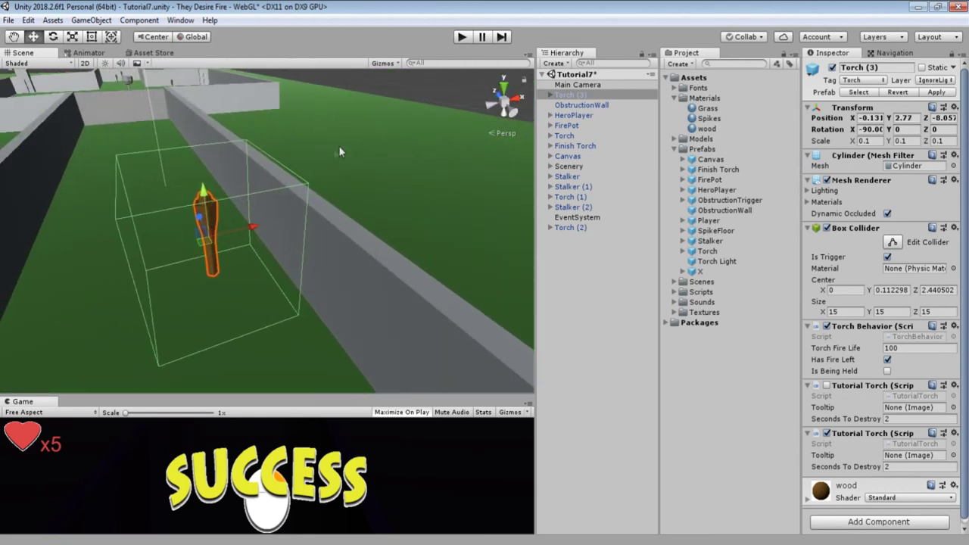
click(884, 348)
Examine the new torch's Flames particle system, including its Lights module, and open the Torch Light prefab it uses
click(551, 95)
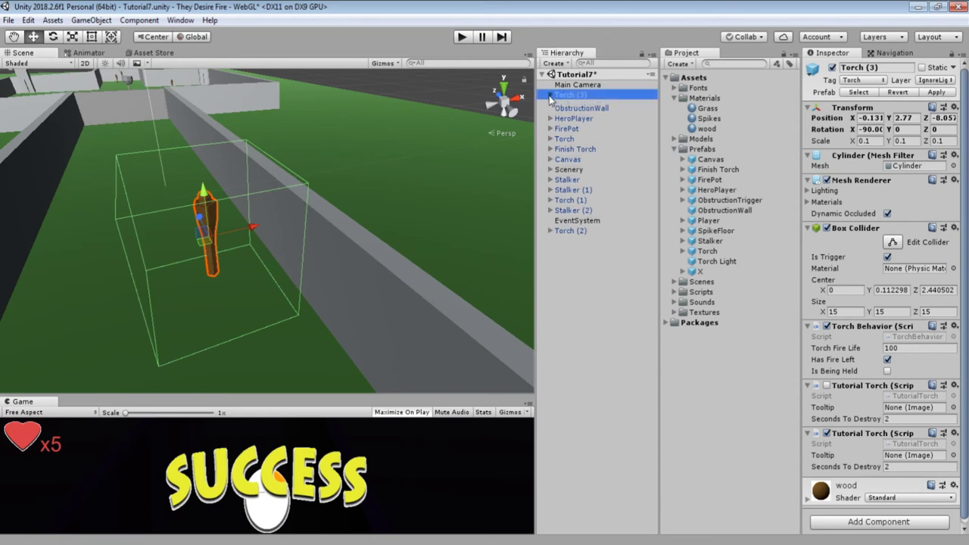
click(580, 106)
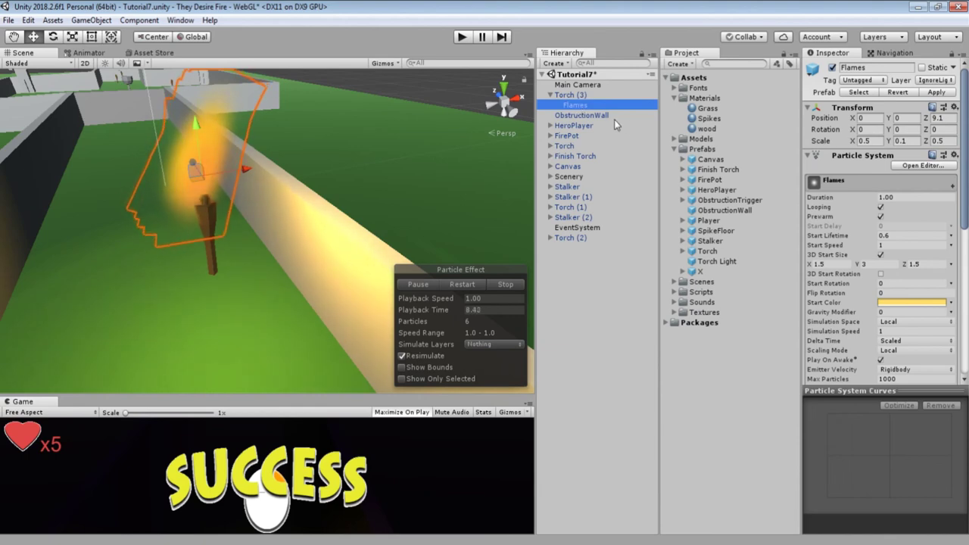
key(Up)
key(Down)
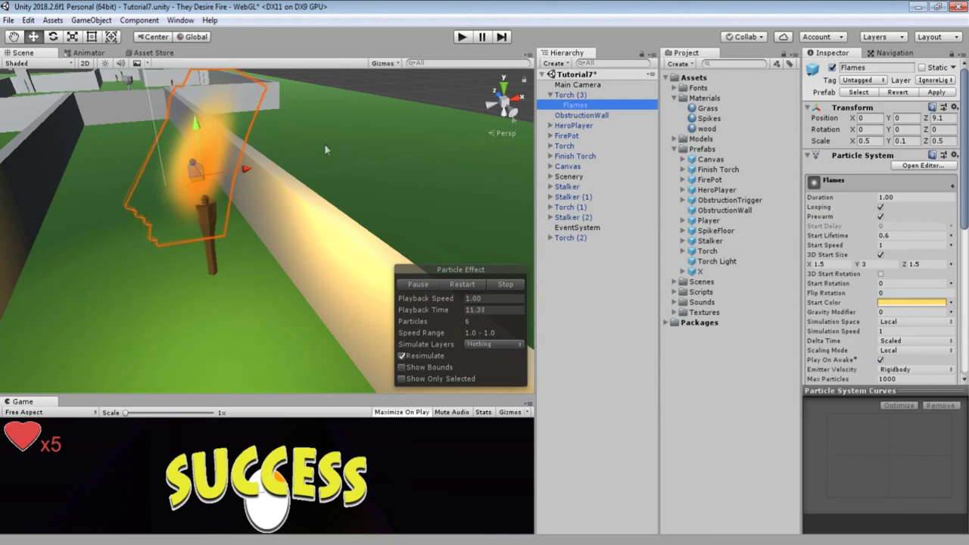
scroll(863, 324, down, 10)
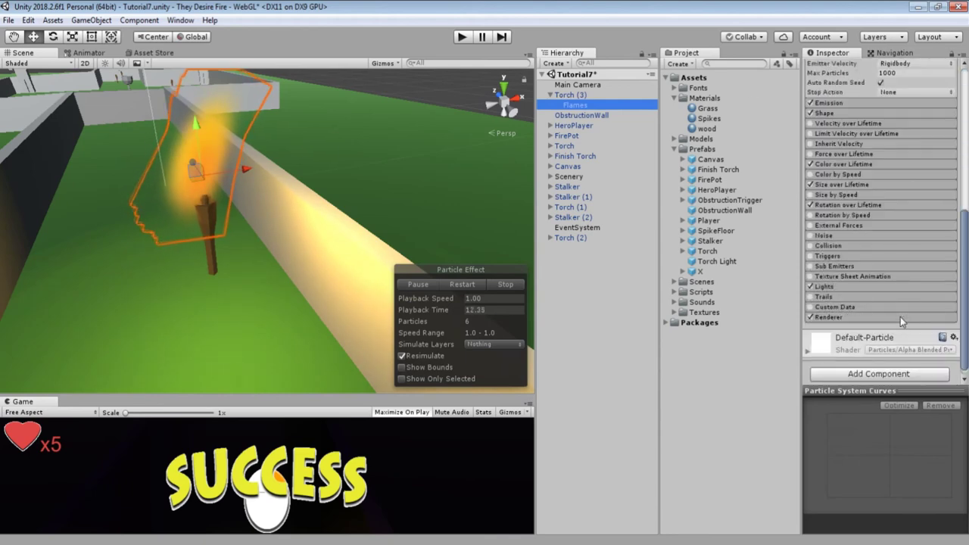
click(855, 287)
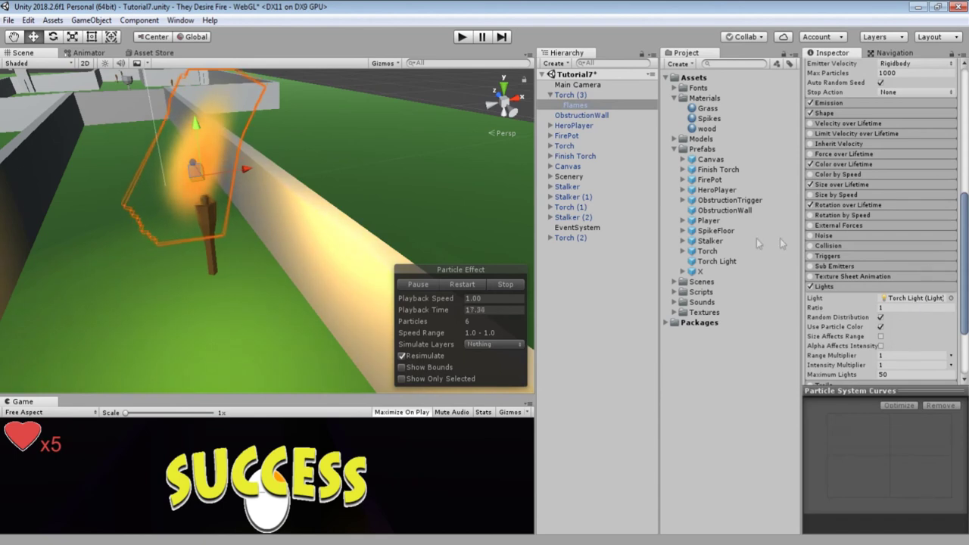
double_click(913, 297)
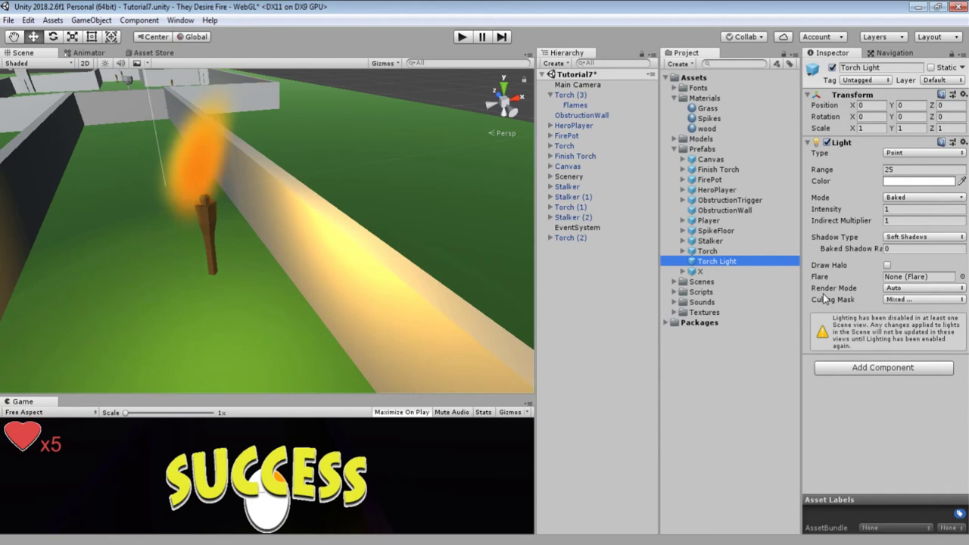
Show the X prefab, expand it and look through its ObstructionMelter, Cube (6) and Cube (7) children
click(694, 272)
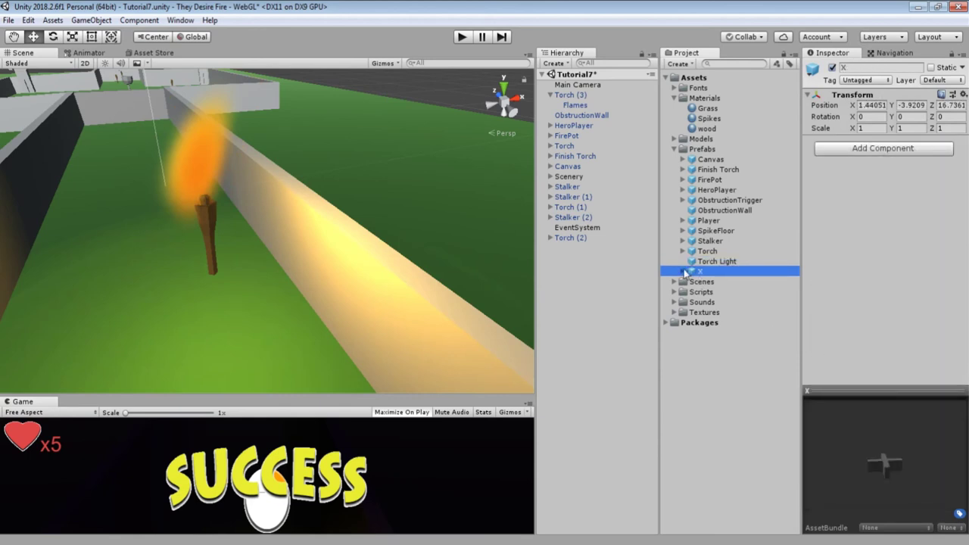
click(683, 271)
click(703, 283)
click(701, 292)
click(709, 301)
click(727, 283)
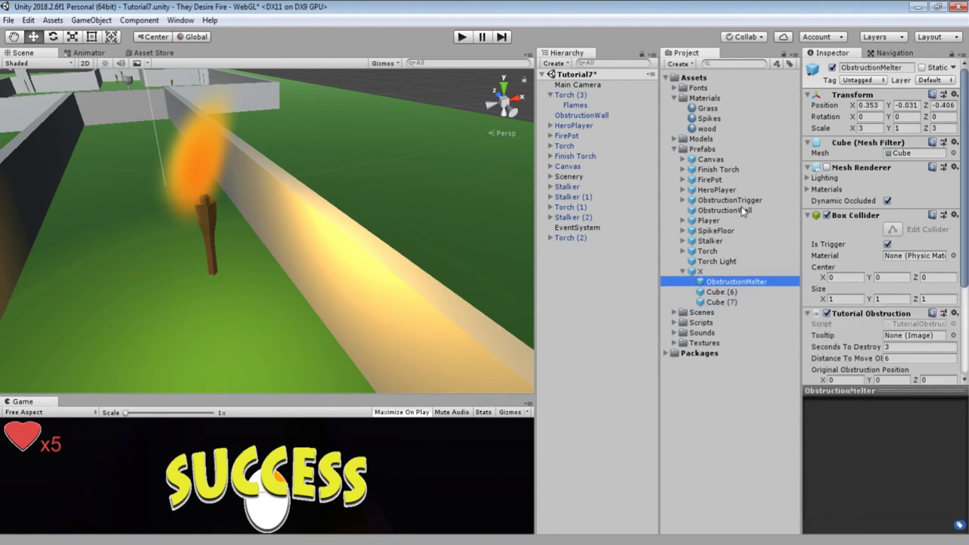
Examine the Tutorial Obstruction settings on the X prefab's ObstructionMelter, briefly returning to the ObstructionTrigger prefab
scroll(877, 319, down, 3)
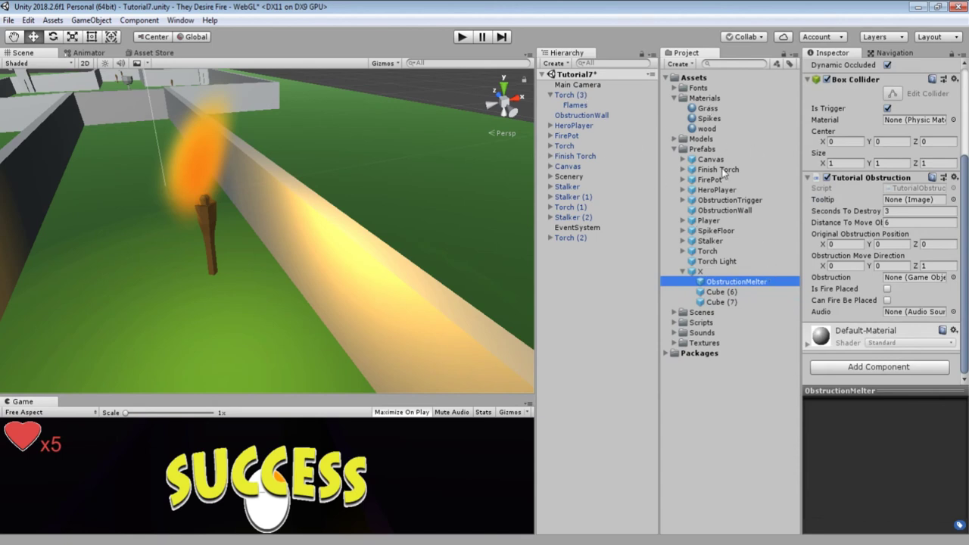
click(722, 200)
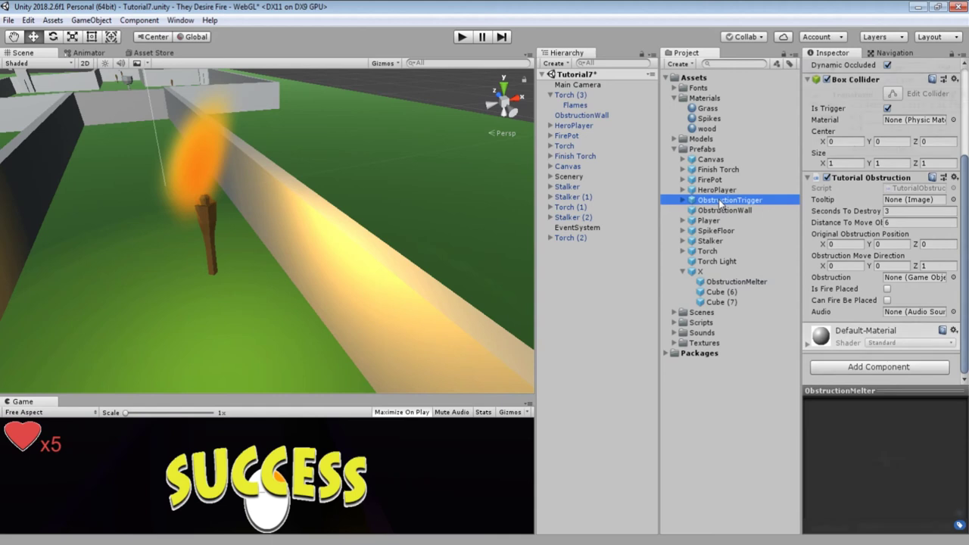
click(712, 283)
scroll(854, 314, down, 3)
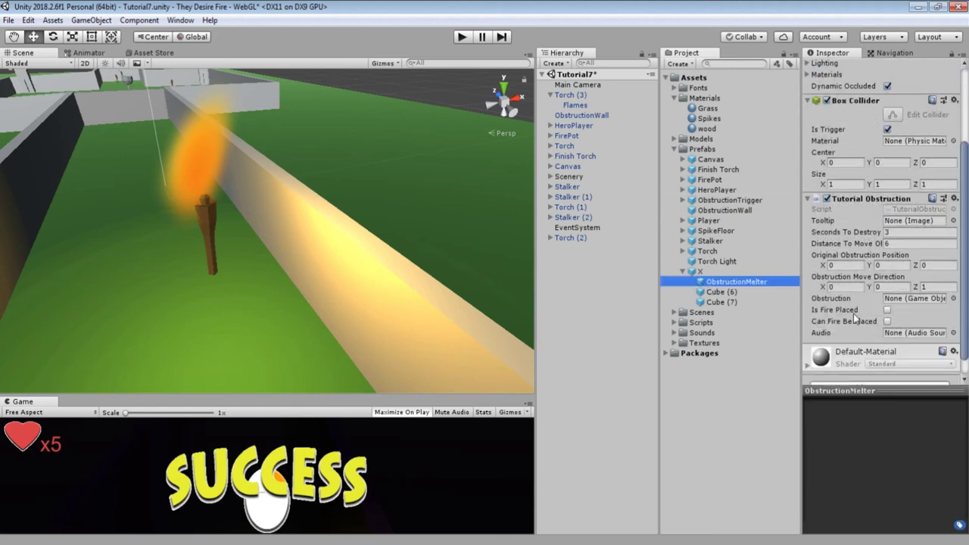
scroll(853, 313, up, 2)
Collapse the Prefabs folder, open the Menu scene from Scenes without saving Tutorial7's changes, and enlarge the Game view
click(551, 94)
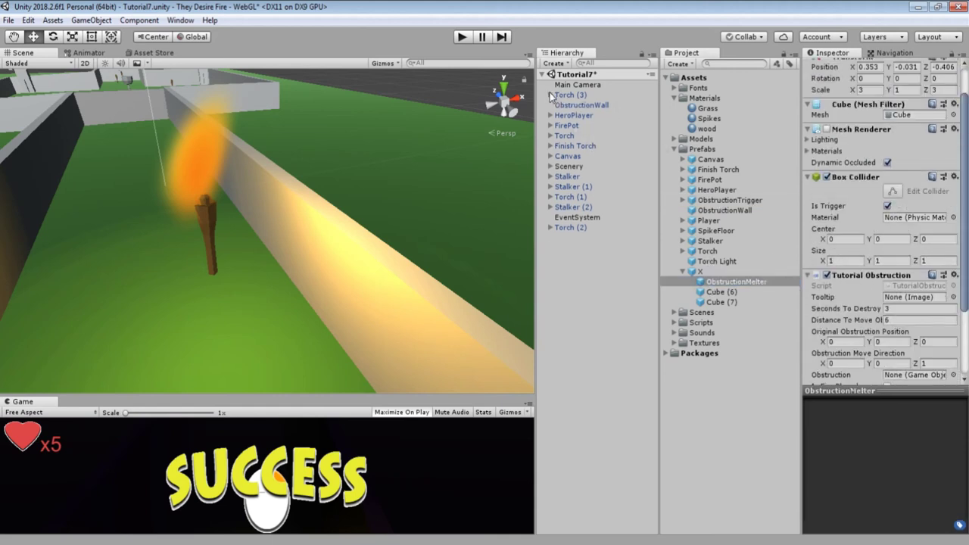
click(674, 149)
click(674, 159)
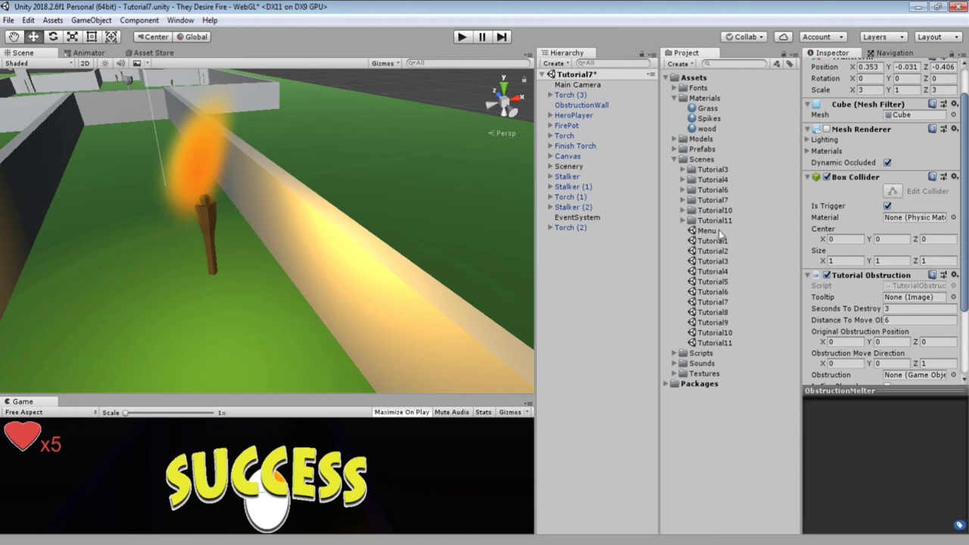
double_click(708, 231)
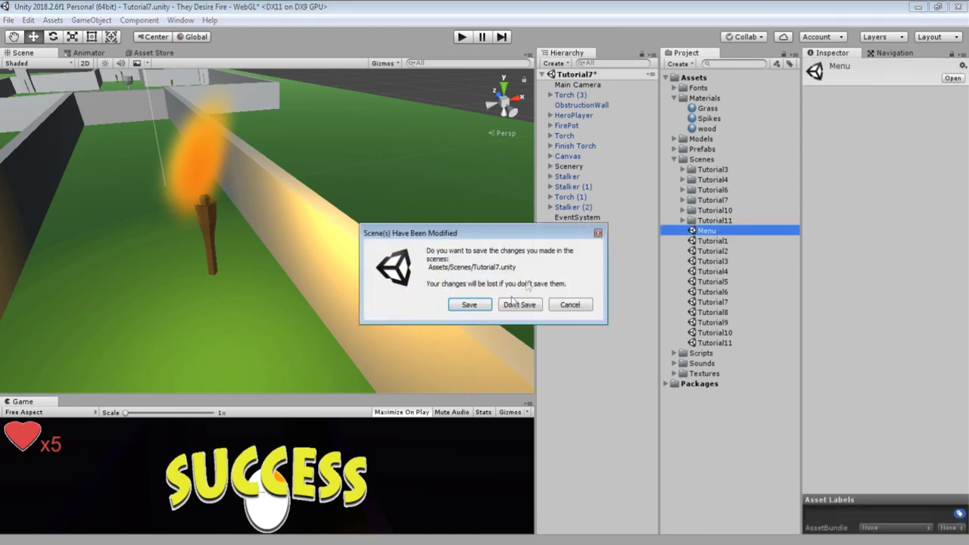
click(518, 304)
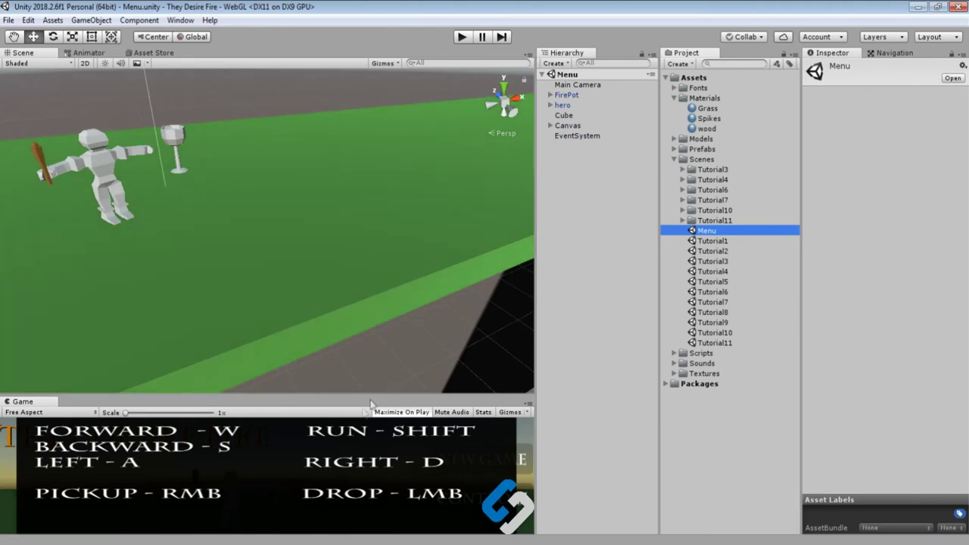
drag(383, 396, 383, 186)
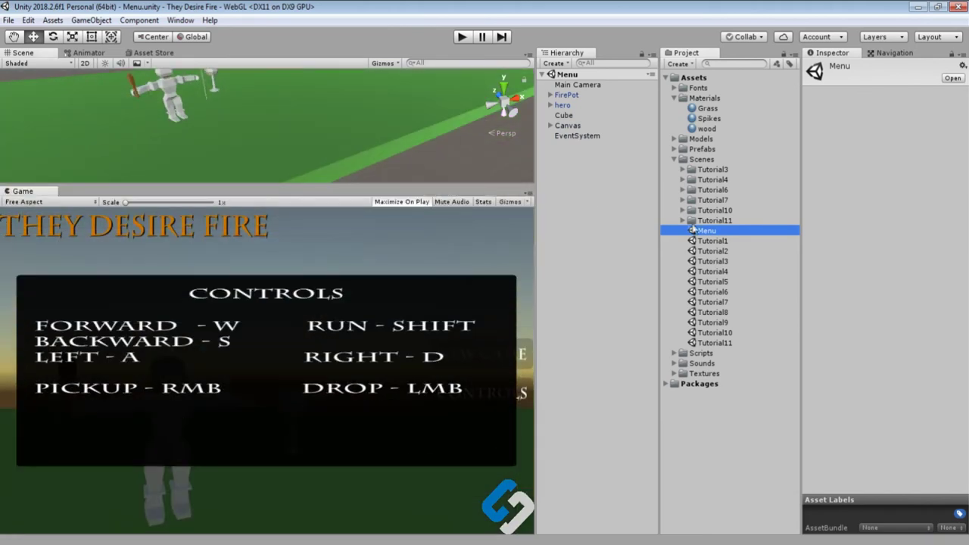
Go through the Tutorial1 and Tutorial2 scenes and open the Tutorial3 scene
click(725, 243)
double_click(723, 252)
double_click(723, 261)
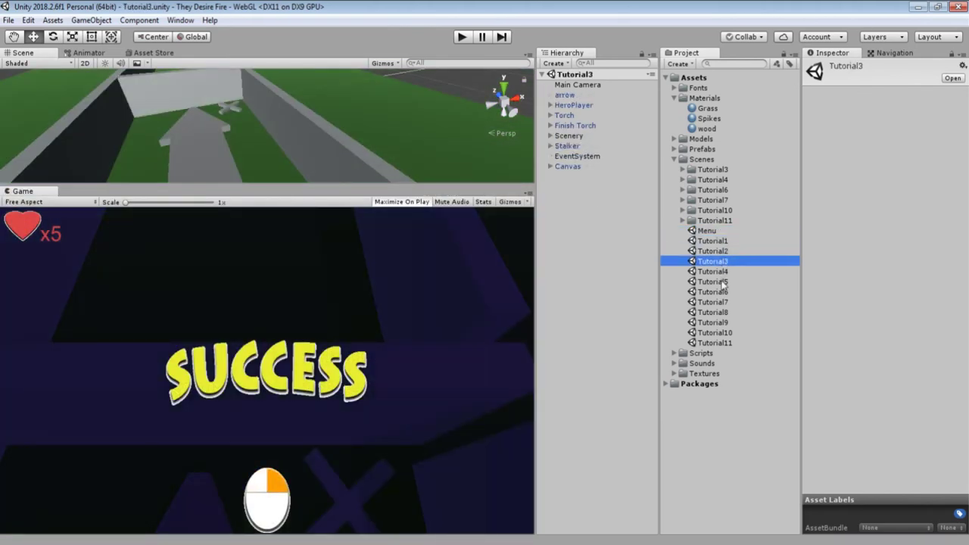
Go through the Tutorial5, Tutorial7, Tutorial8, Tutorial9 and Tutorial10 scenes, open Tutorial11, and collapse the Scenes folder
double_click(723, 282)
double_click(723, 302)
double_click(723, 312)
double_click(723, 323)
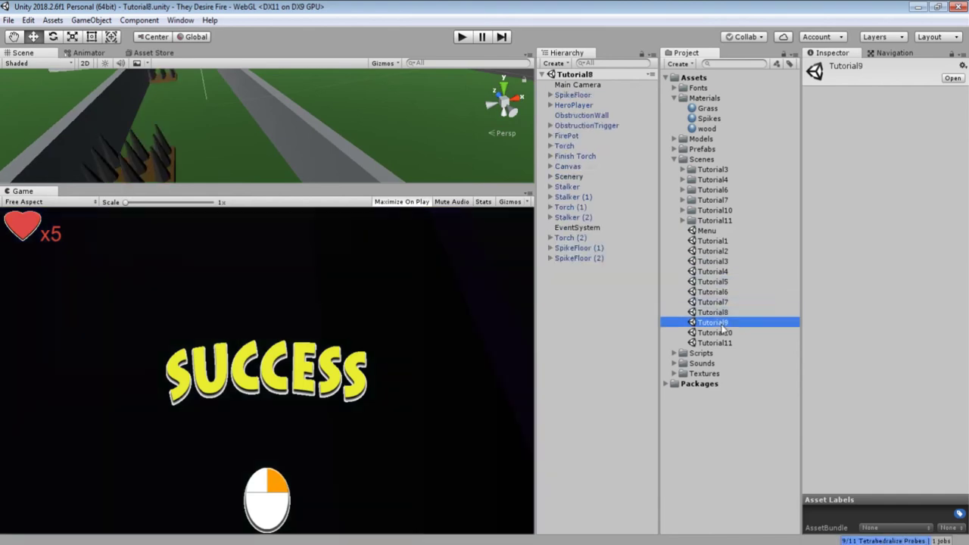
double_click(724, 333)
double_click(724, 343)
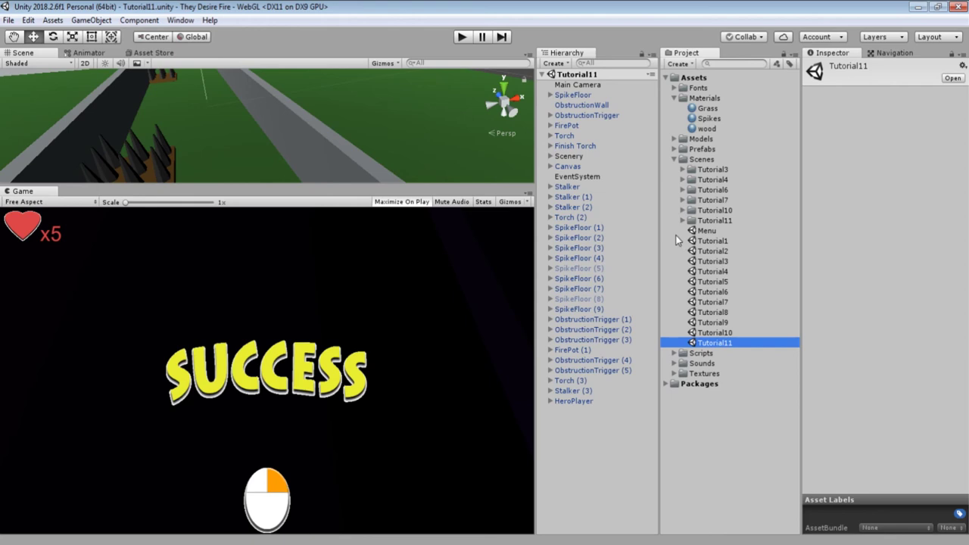
click(674, 160)
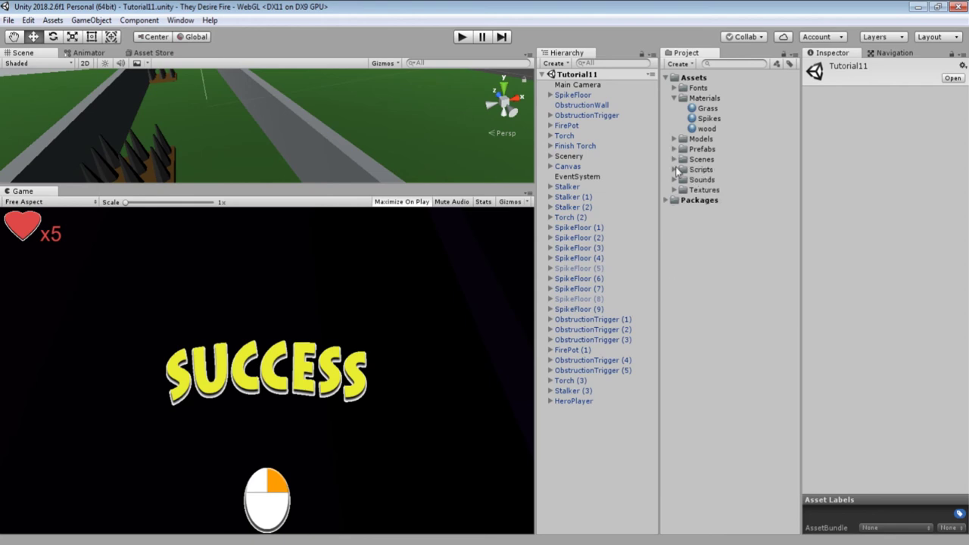
Expand the Scripts folder and examine the CameraBehavior and StalkerAttack scripts in Visual Studio
click(672, 170)
click(671, 171)
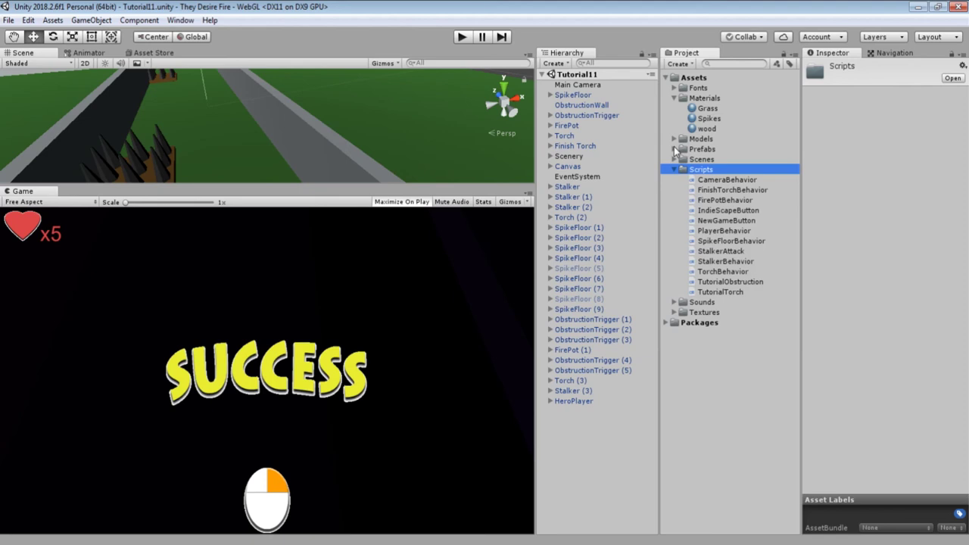
double_click(728, 182)
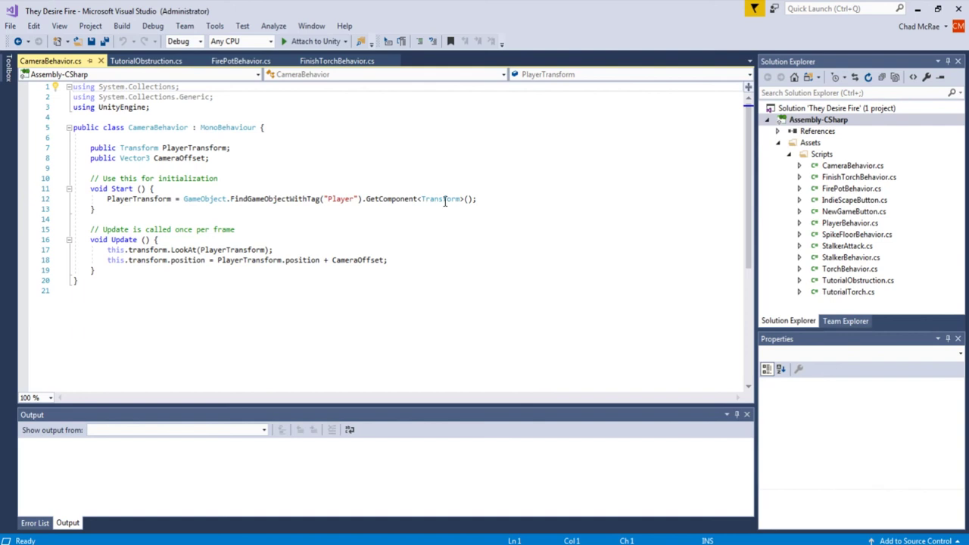
click(237, 249)
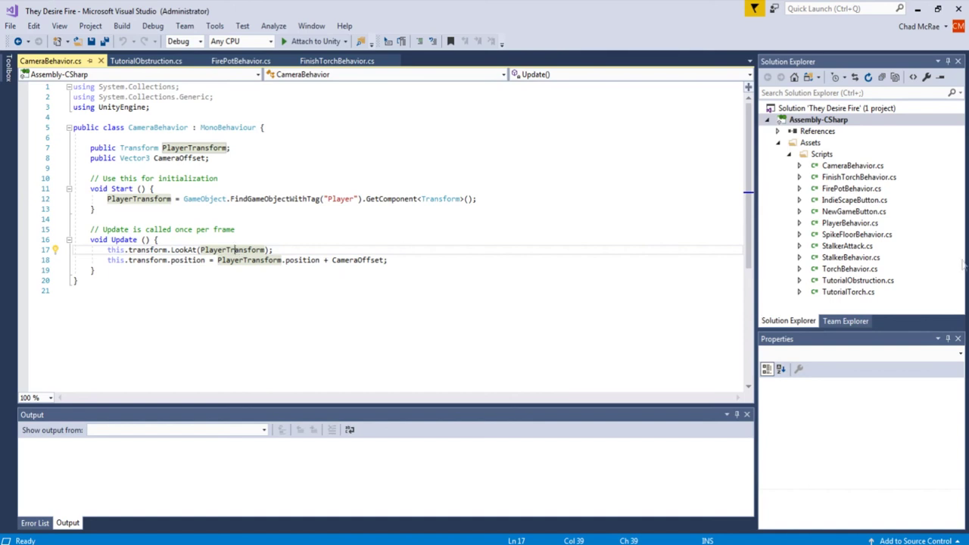
double_click(879, 247)
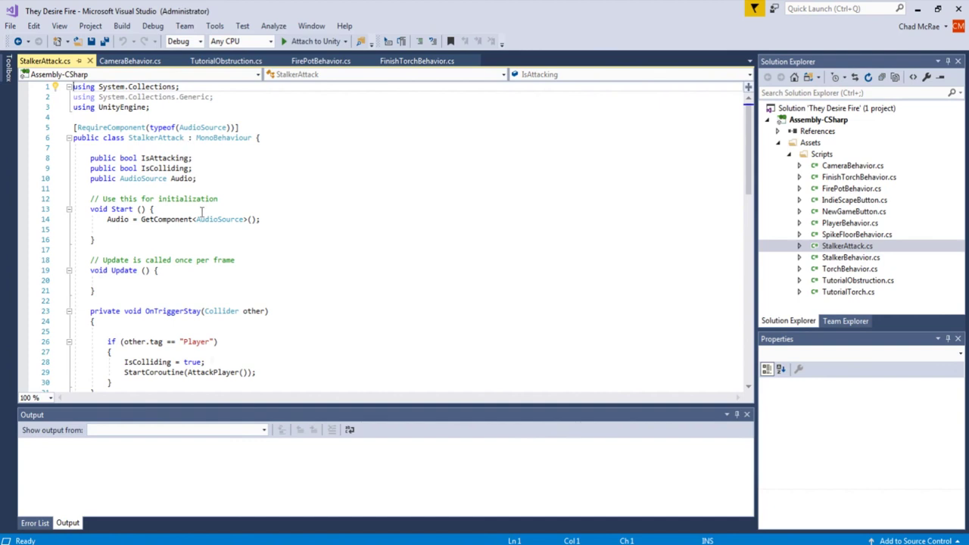
Switch back to Unity, collapse the Scripts folder and look through the Sounds folder before collapsing it
click(193, 544)
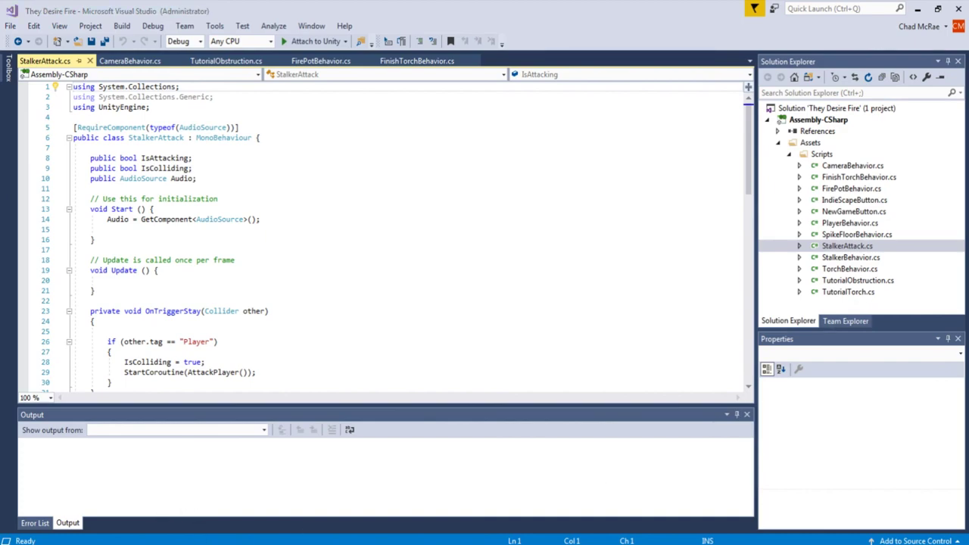
click(674, 169)
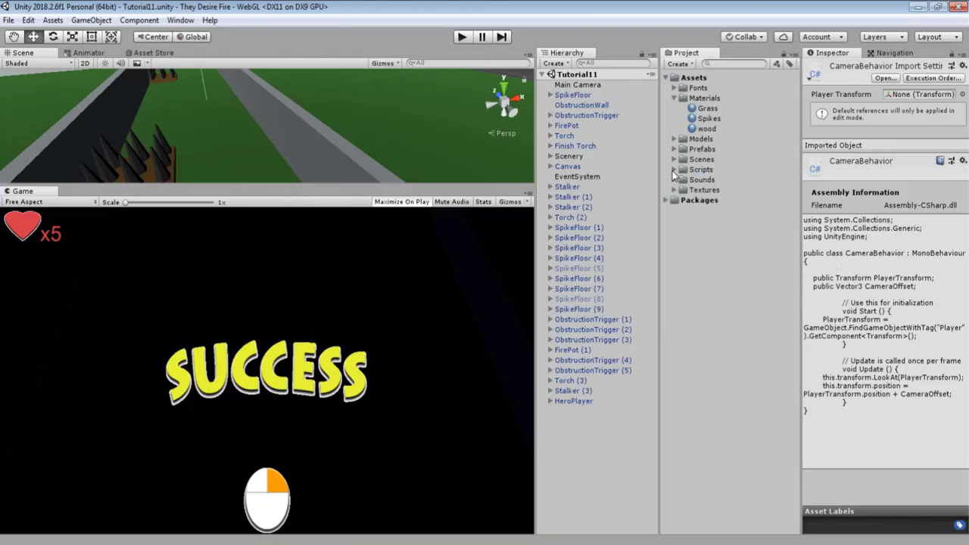
click(674, 179)
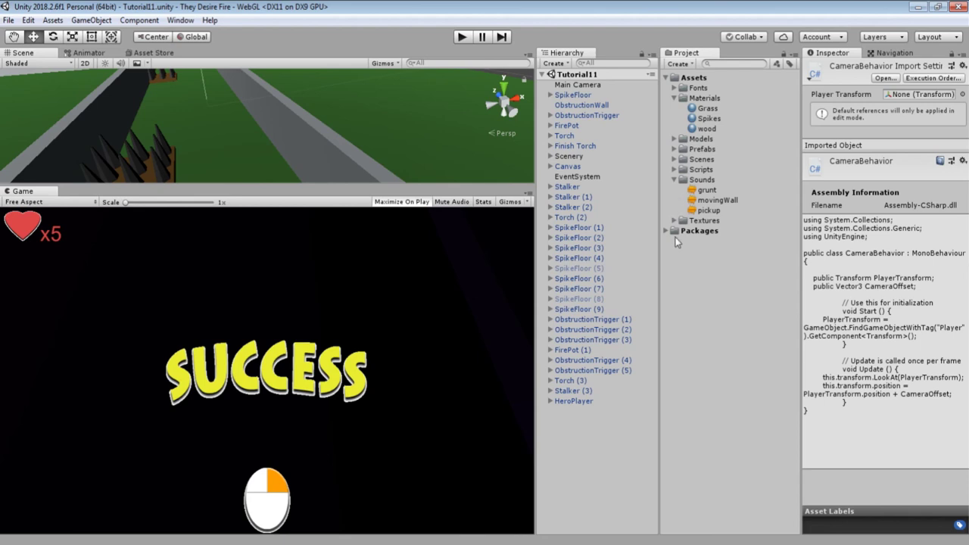
click(674, 180)
click(674, 180)
click(674, 181)
Preview each image in the Textures folder from EmptyMouse through success, collapse the folder and briefly check Packages
click(674, 190)
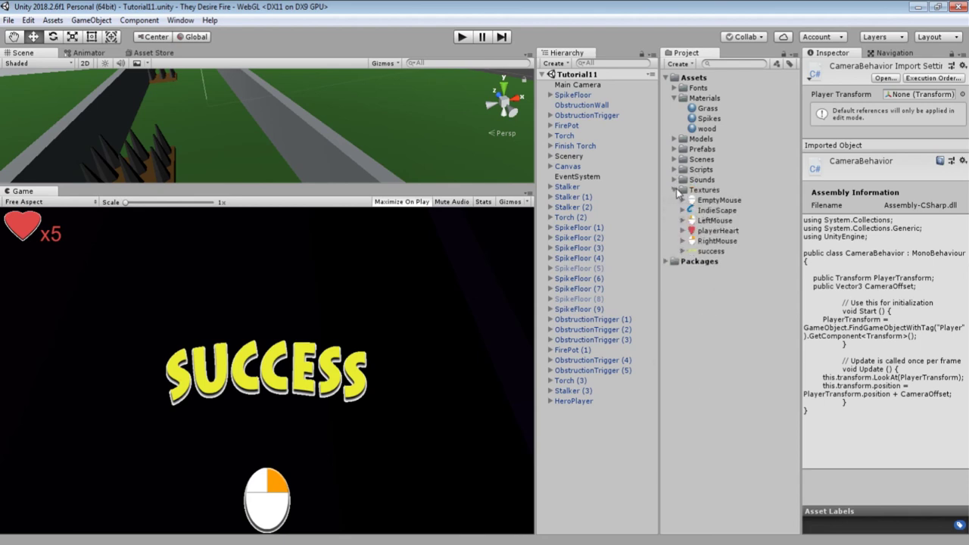
click(719, 201)
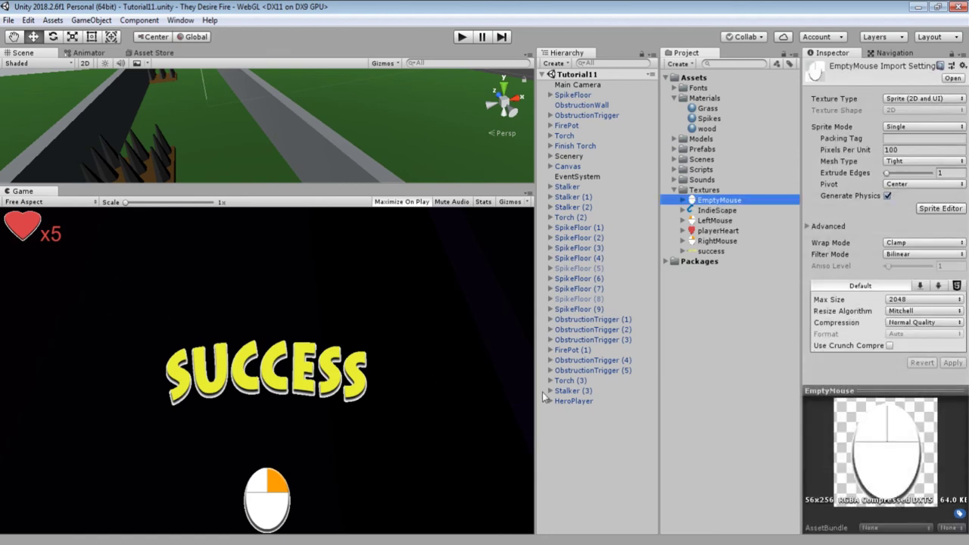
click(731, 212)
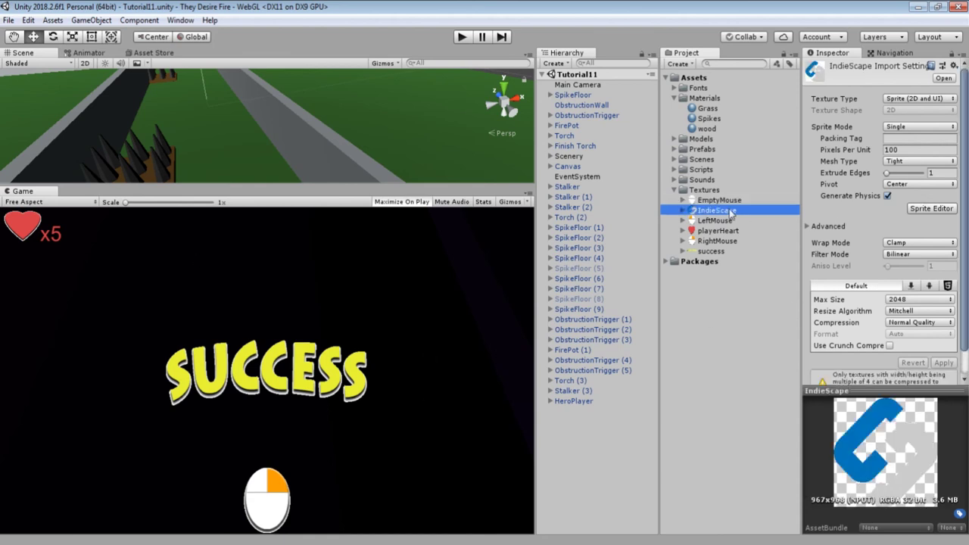
click(723, 221)
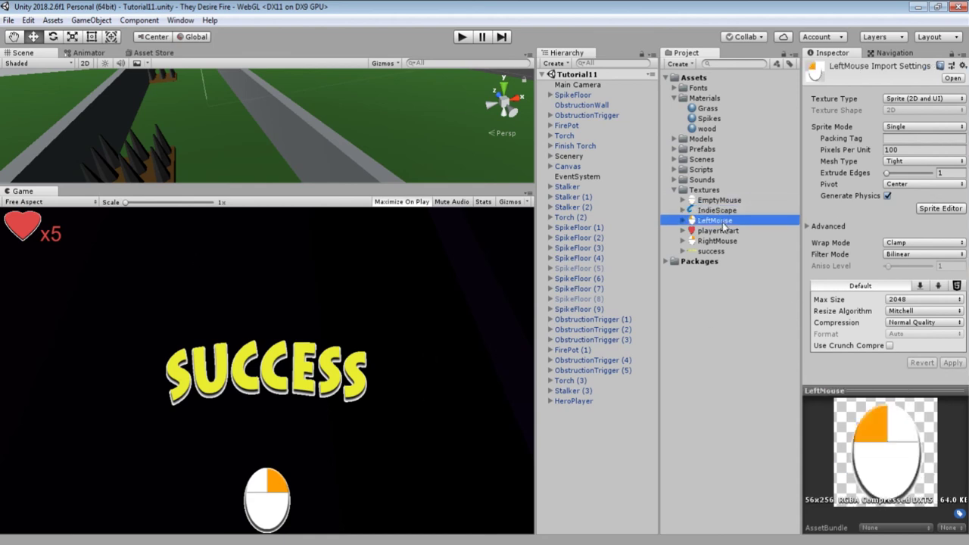
click(719, 232)
click(717, 242)
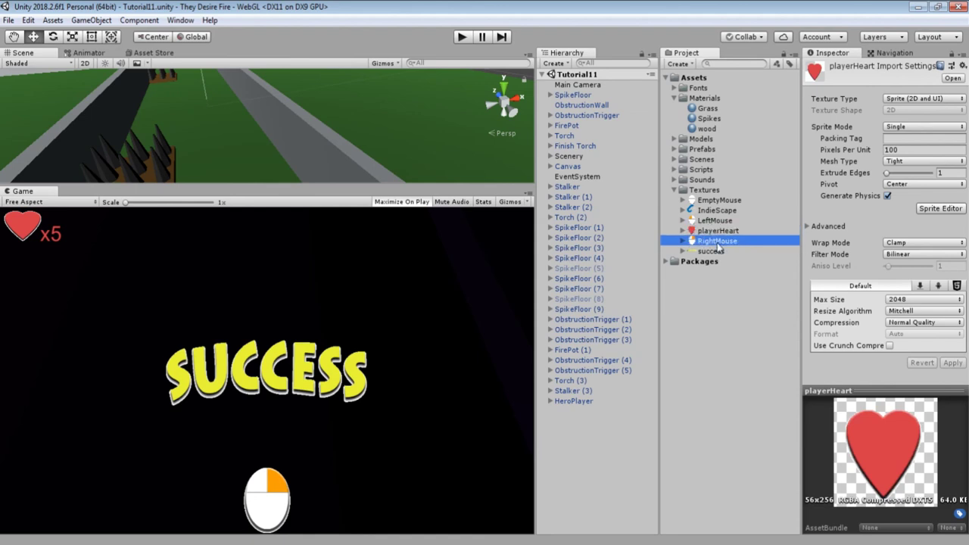
click(715, 253)
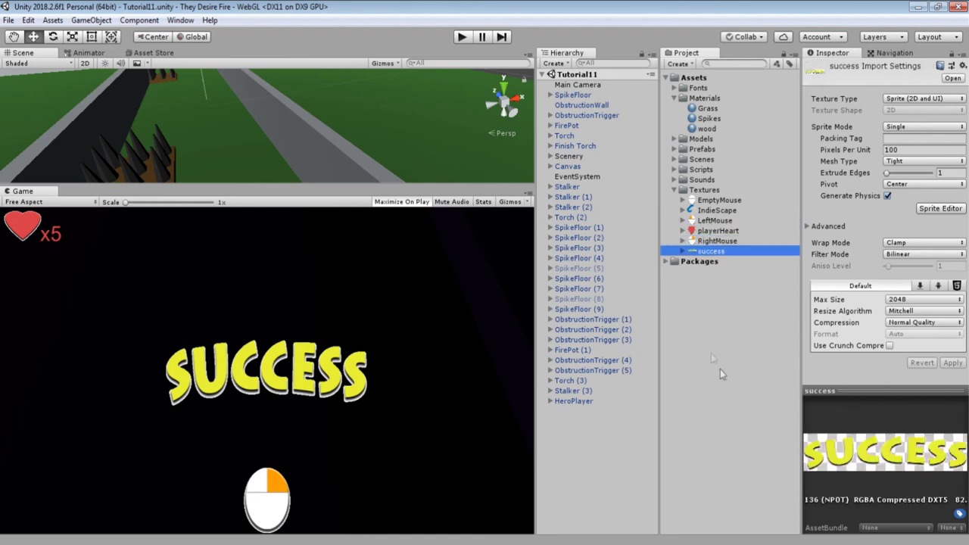
click(674, 190)
click(672, 202)
click(666, 201)
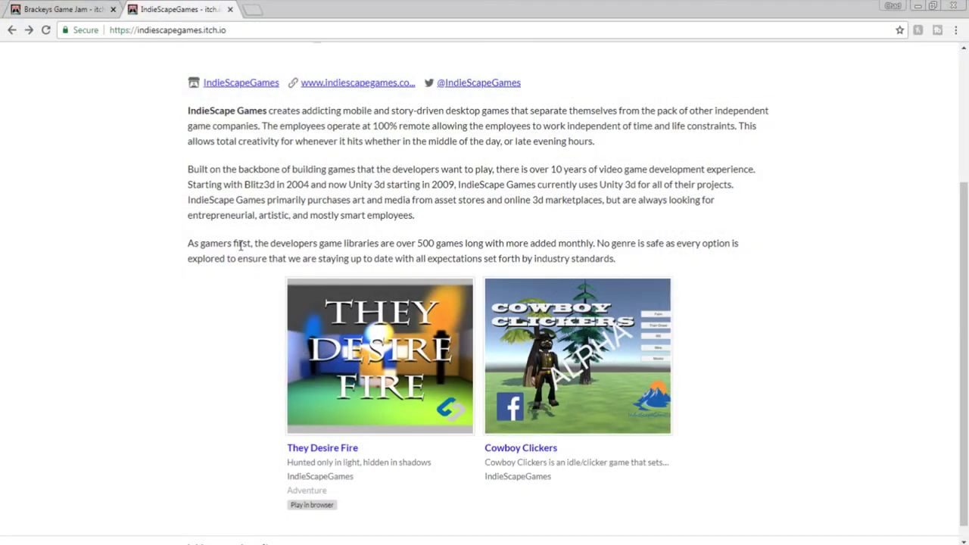
In the browser, open the They Desire Fire page from the IndieScapeGames itch.io profile and show its downloads and development log
scroll(250, 247, down, 1)
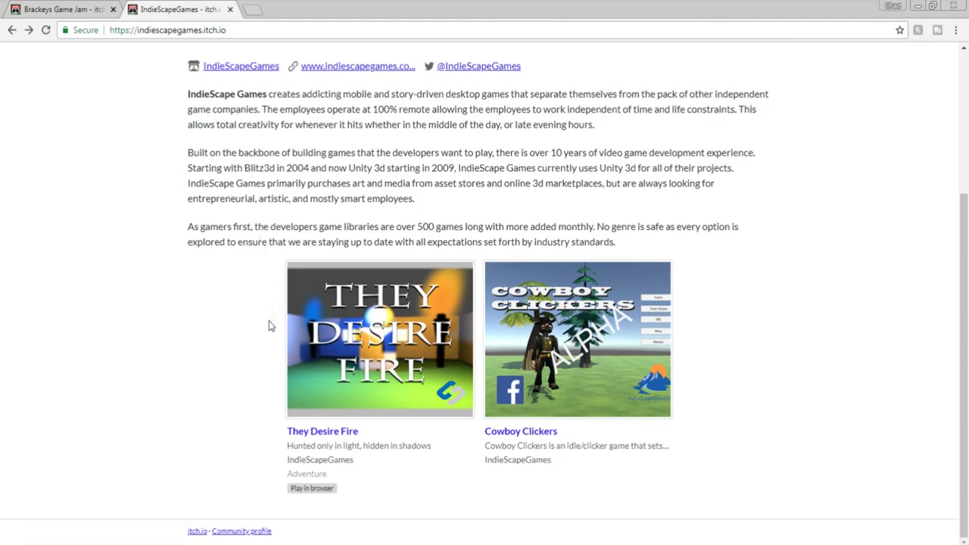
click(413, 382)
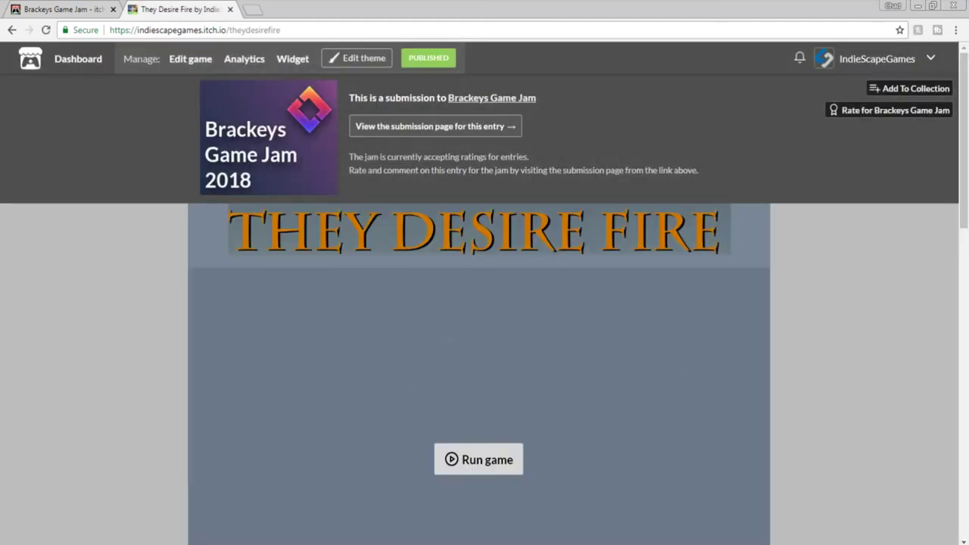
scroll(735, 349, down, 3)
scroll(735, 349, down, 5)
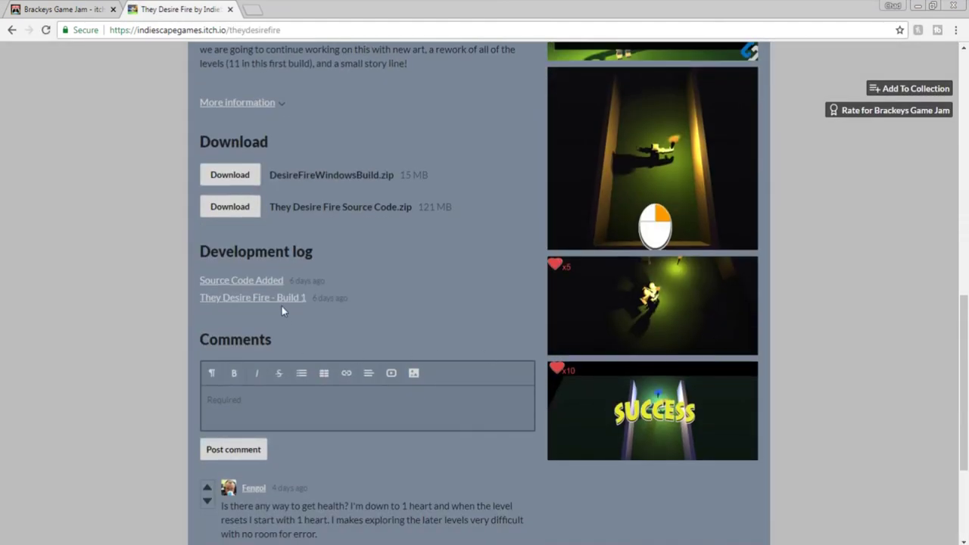